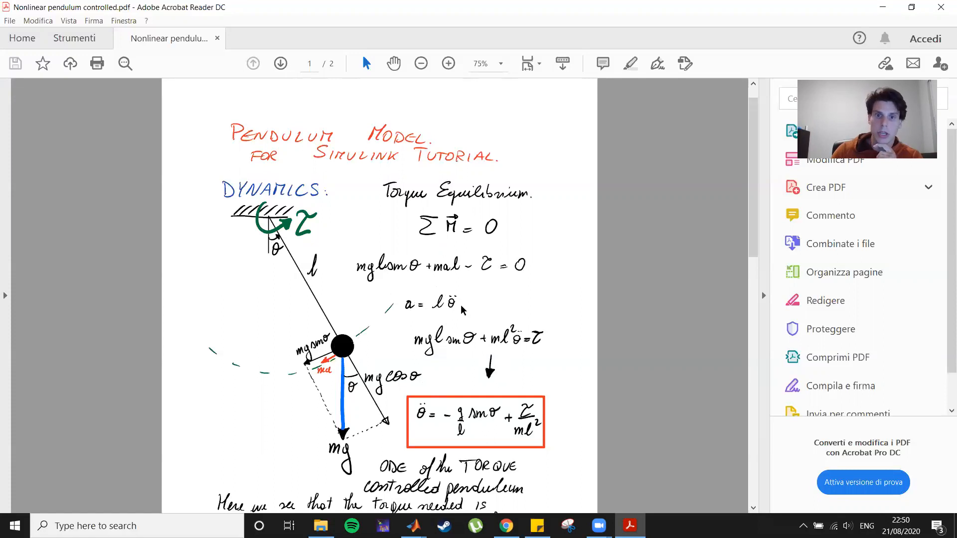
Scroll through the pendulum model PDF to review the torque-controlled pendulum ODE.
scroll(440, 361, "down", 2)
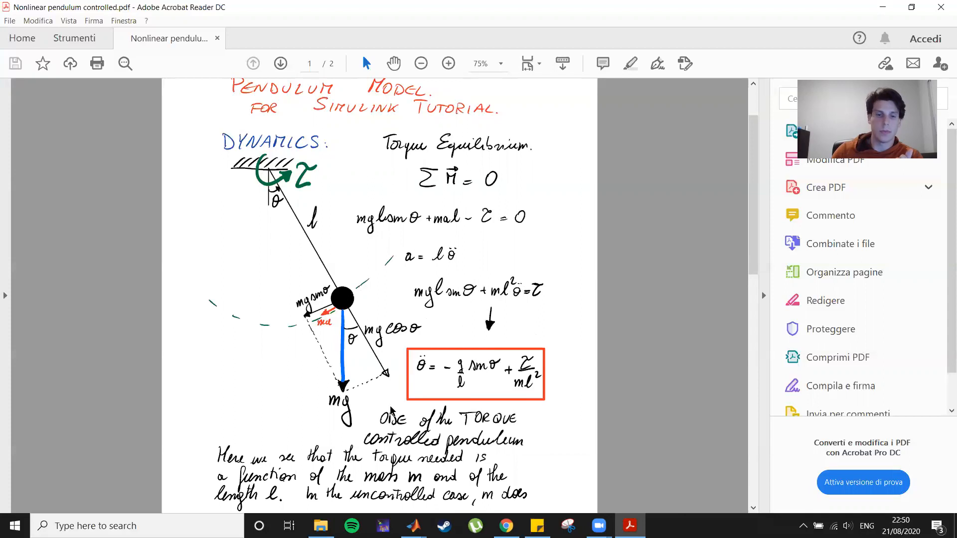
scroll(341, 411, "down", 1)
scroll(340, 412, "down", 1)
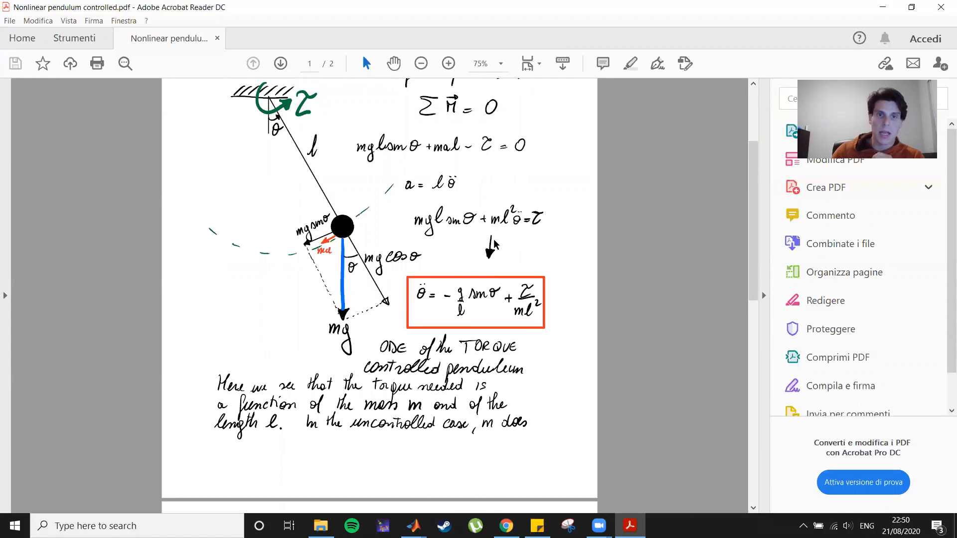
scroll(493, 244, "down", 5)
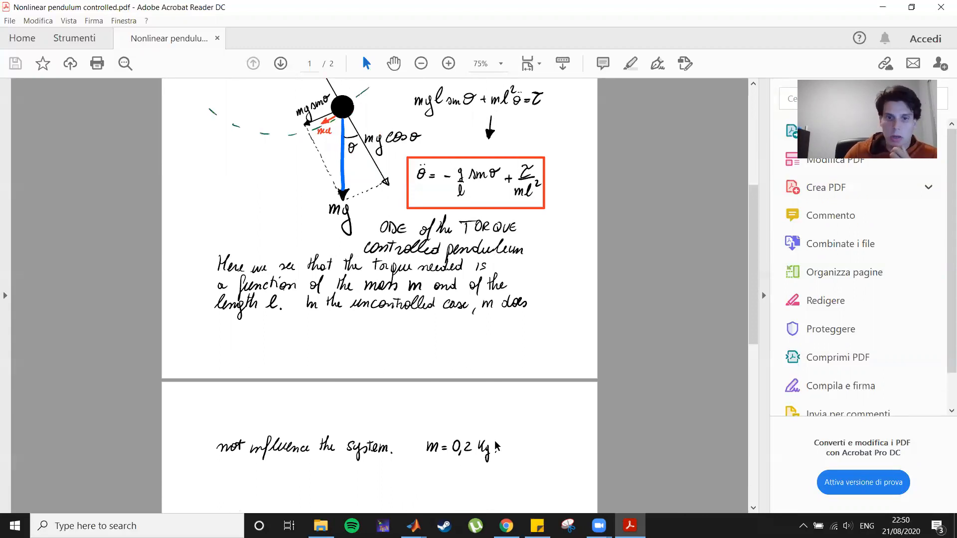
scroll(453, 421, "up", 2)
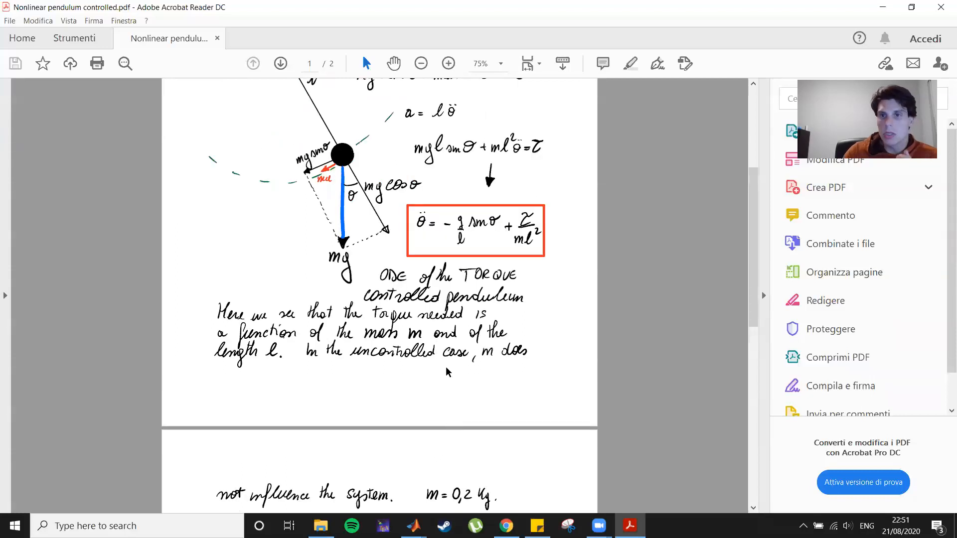
scroll(438, 389, "up", 2)
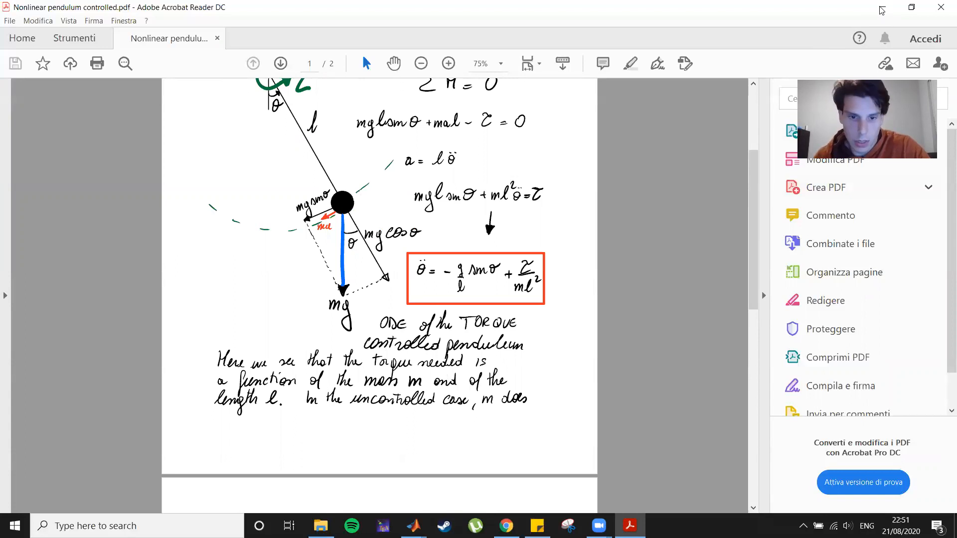
Switch to the Simulink pendulum model and move the len constant block up slightly.
mouse_move(413, 525)
left_click(446, 484)
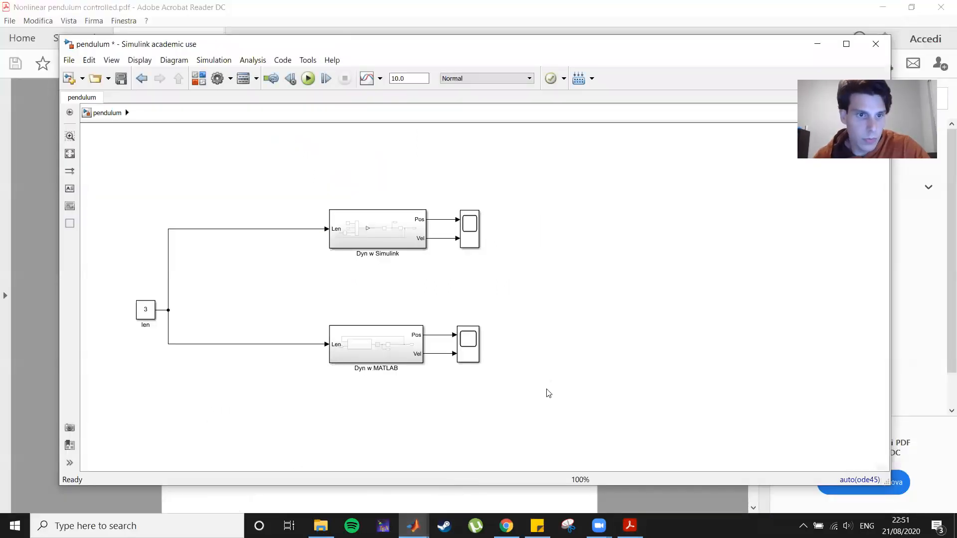
left_click_drag(145, 312, 146, 287)
left_click(567, 297)
Add a Constant block with value 0.2 below the len block and align both blocks.
double_click(249, 425)
type("const")
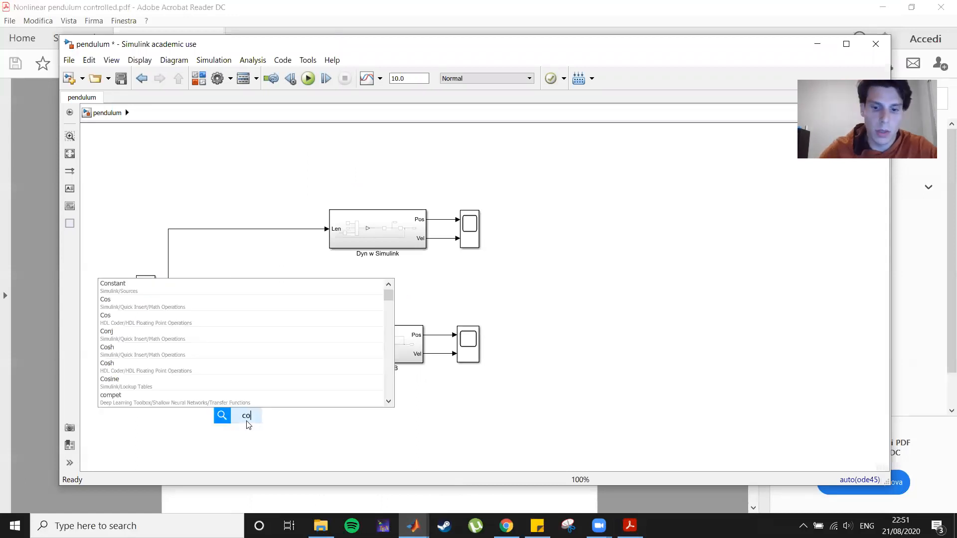
key("Return")
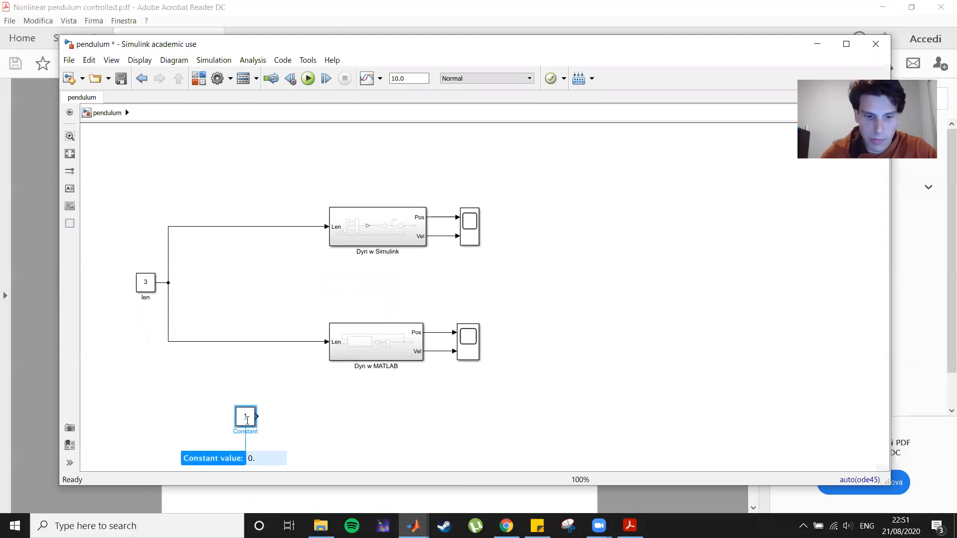
key("Return")
left_click_drag(248, 420, 143, 320)
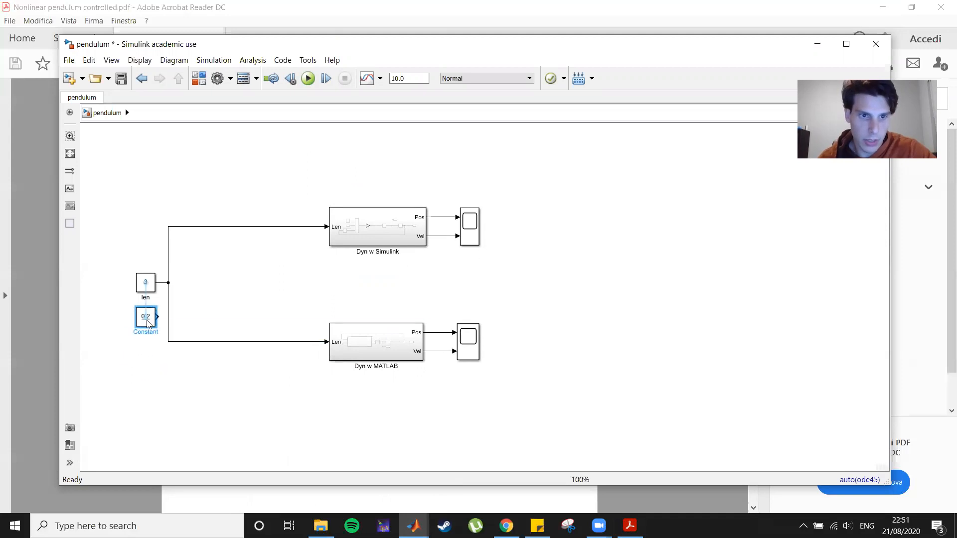
left_click_drag(147, 282, 147, 263)
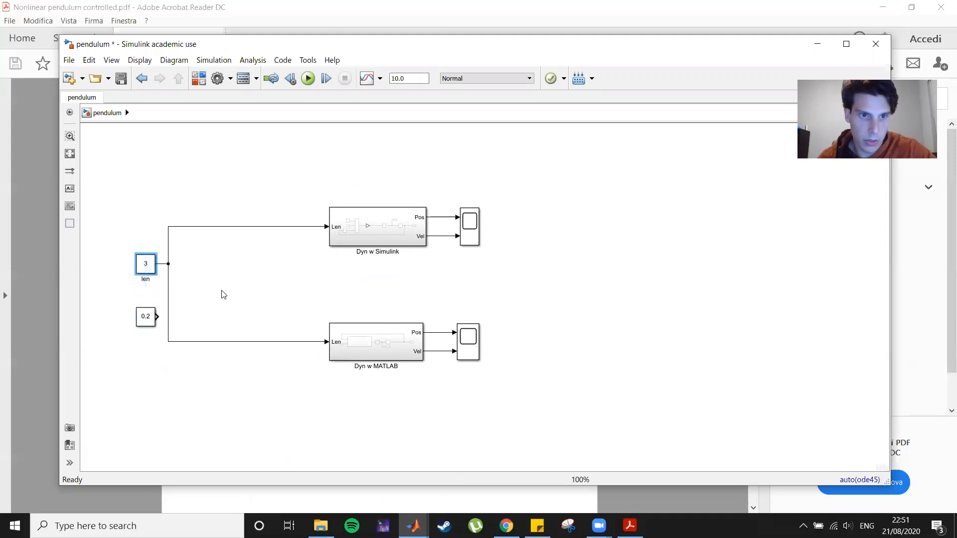
left_click_drag(146, 323, 144, 319)
left_click(171, 388)
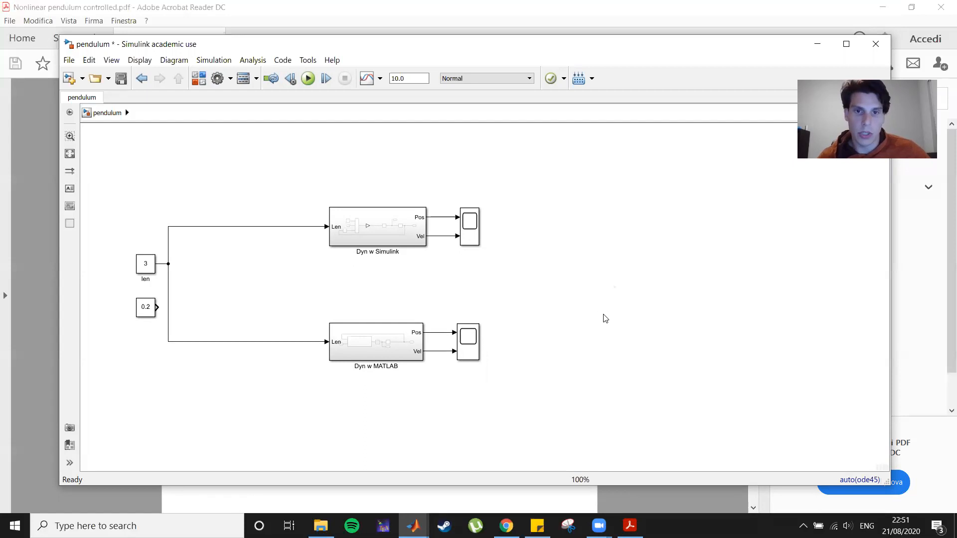
Open the Dyn w Simulink subsystem and move its blocks down to make room.
left_click(383, 243)
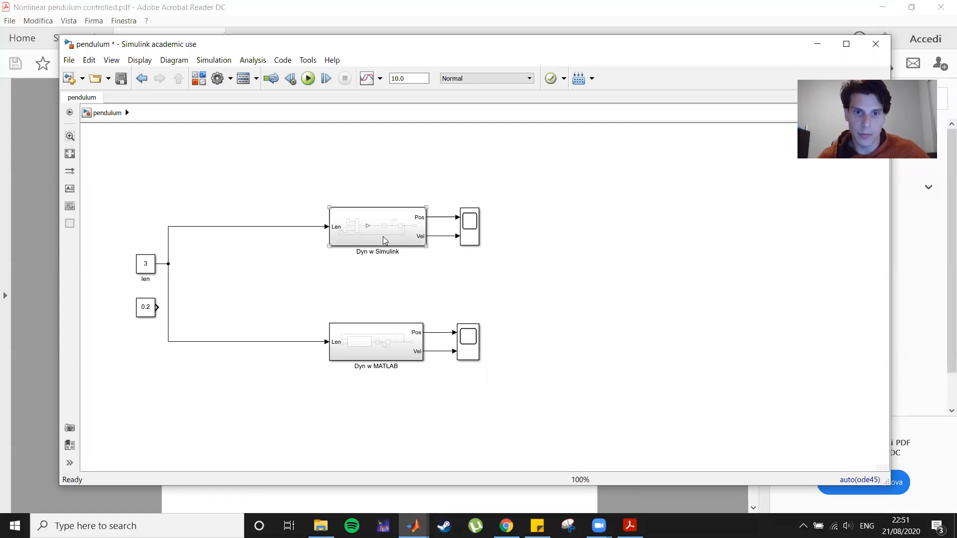
double_click(383, 238)
left_click_drag(228, 185, 749, 373)
left_click_drag(528, 315, 527, 374)
left_click_drag(251, 176, 787, 377)
left_click_drag(545, 266, 524, 341)
left_click(476, 241)
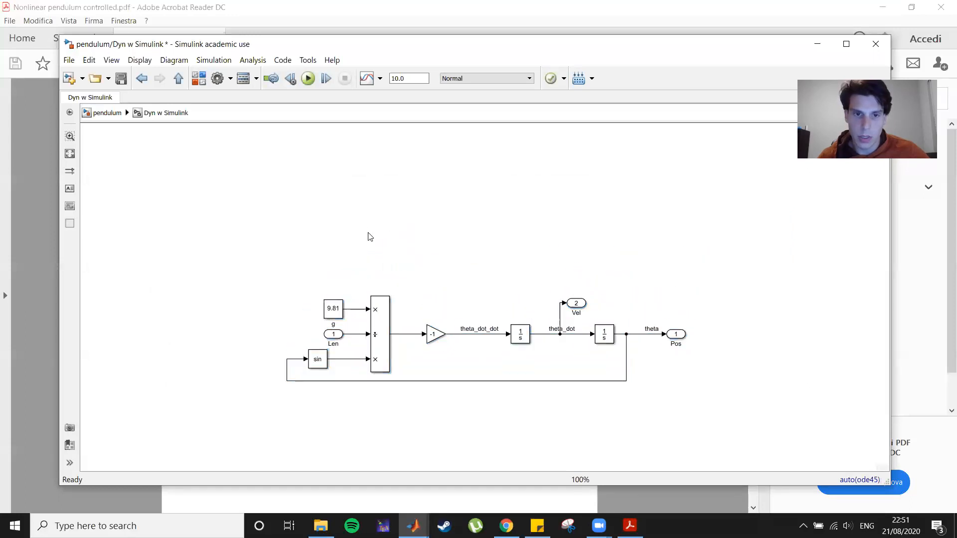
Add two new Inport blocks, ports 2 and 3, above the dynamics chain.
type("int")
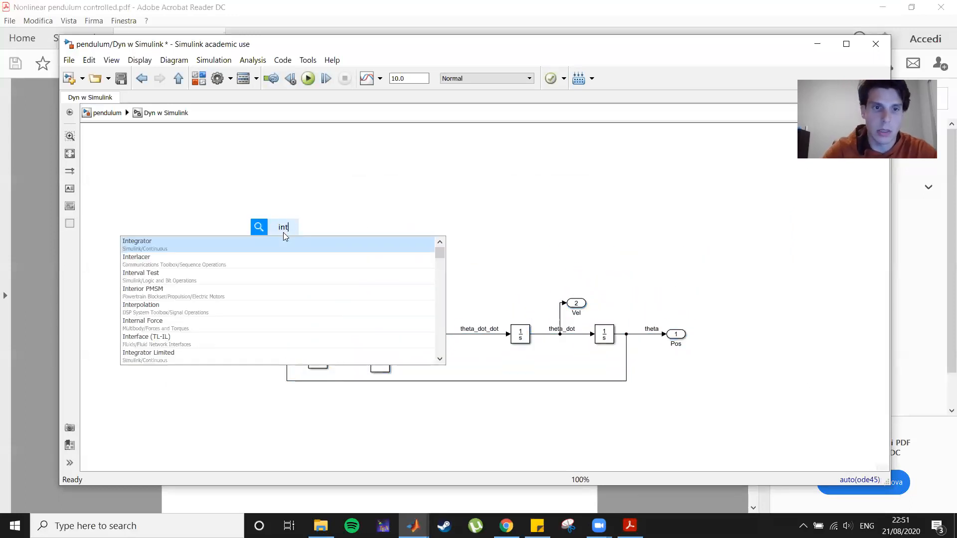
key("BackSpace")
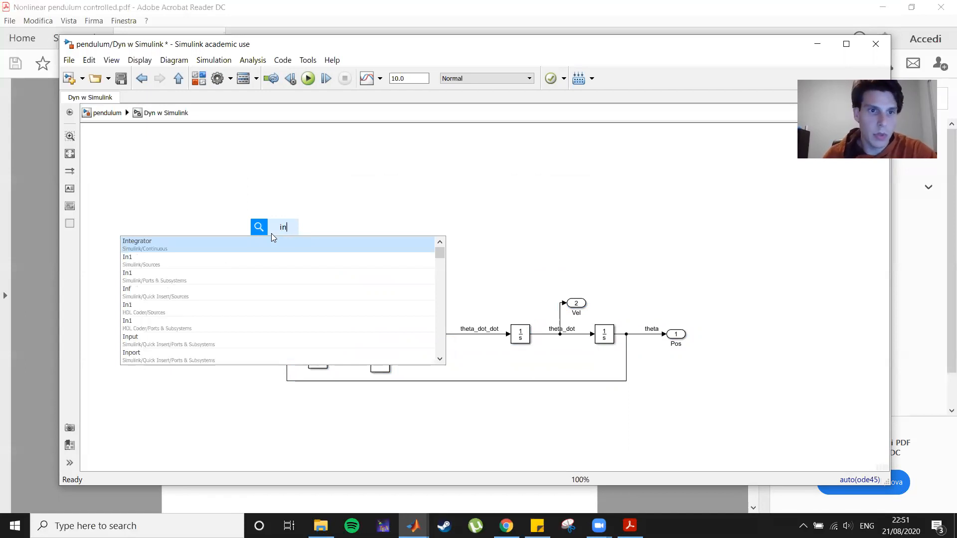
key("Return")
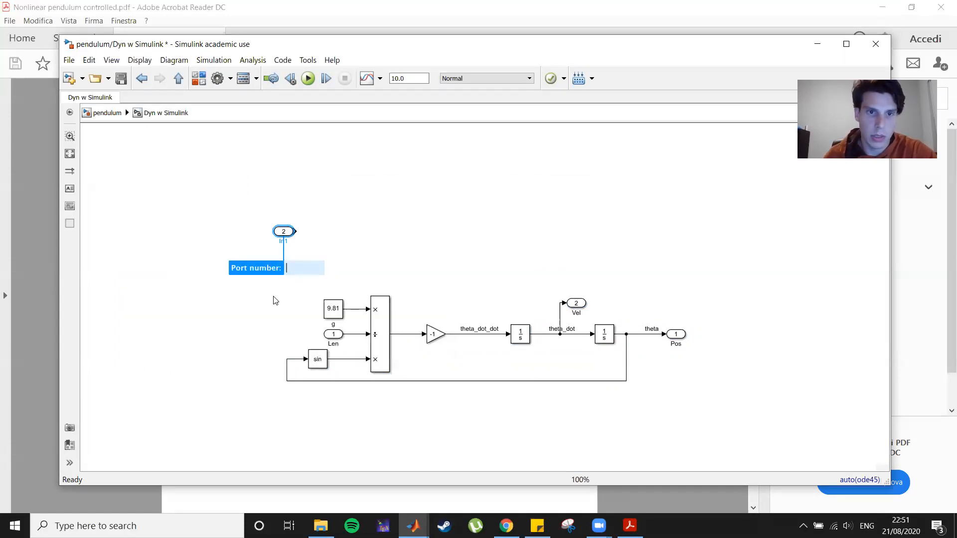
left_click(268, 325)
double_click(285, 199)
type("in")
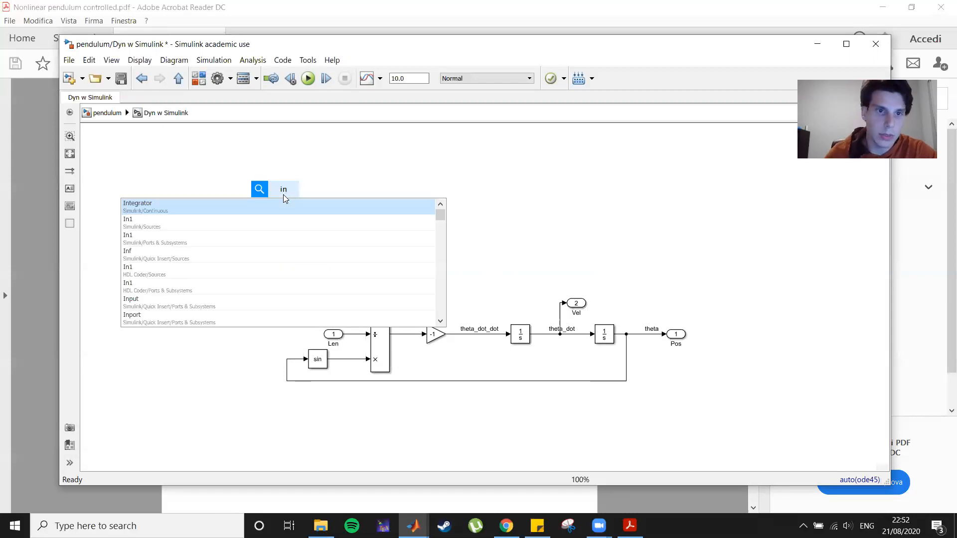
left_click(273, 225)
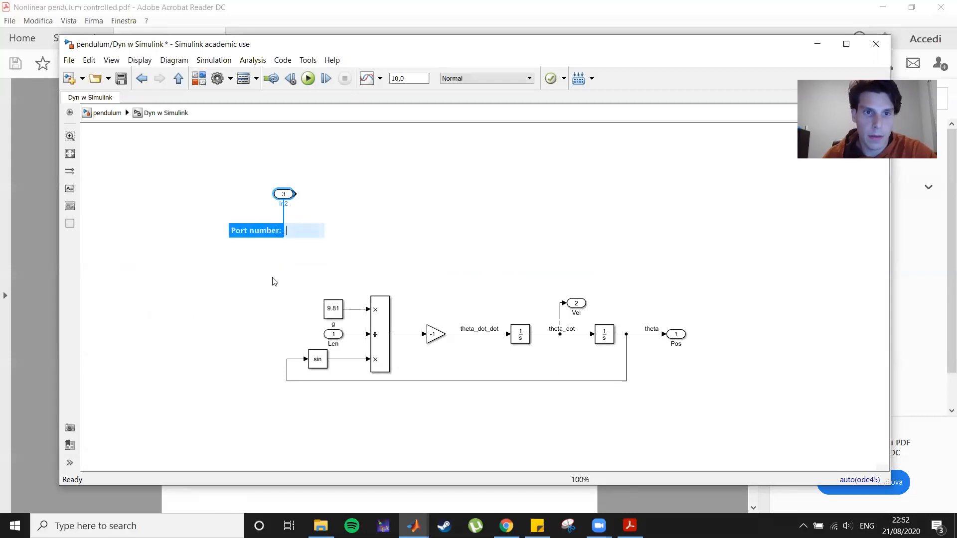
key("Return")
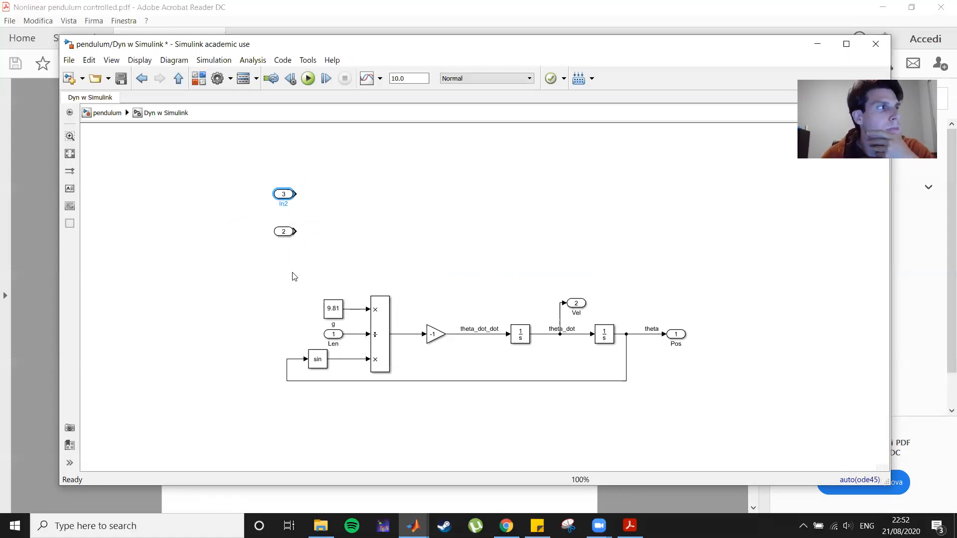
left_click_drag(279, 195, 338, 198)
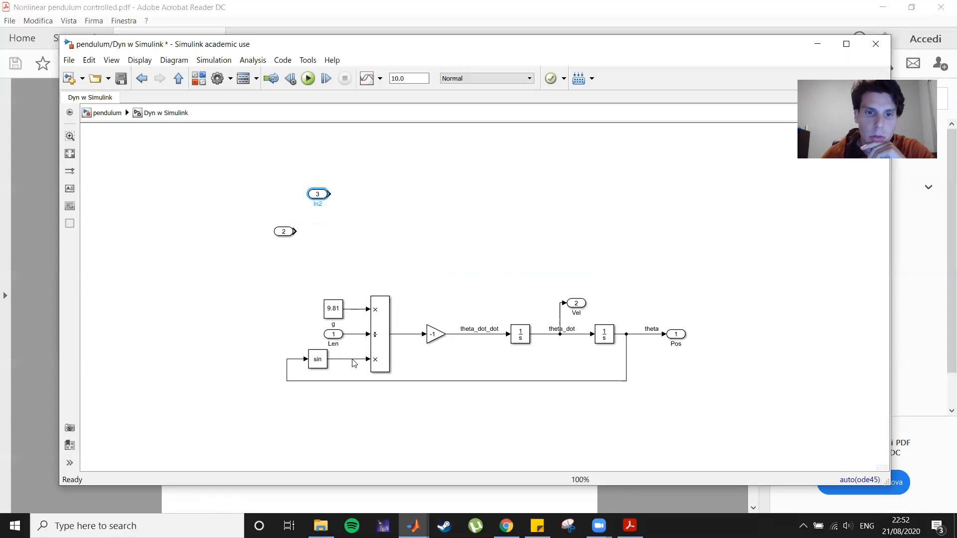
Move the Len inport further left of the product block.
left_click_drag(329, 339, 180, 341)
left_click_drag(297, 338, 256, 332)
left_click(233, 301)
Check the torque-controlled ODE in the PDF and return to the subsystem.
key("alt+Tab")
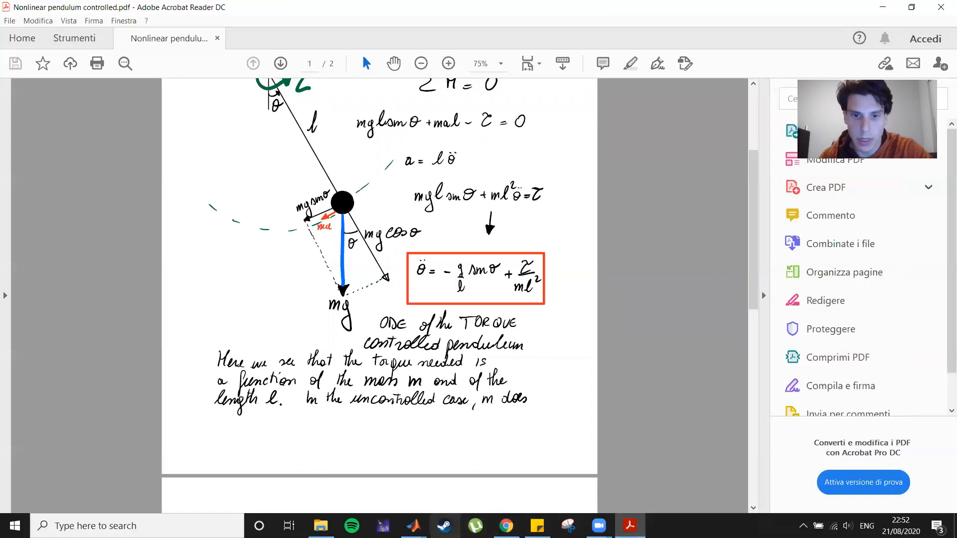
mouse_move(413, 526)
left_click(417, 463)
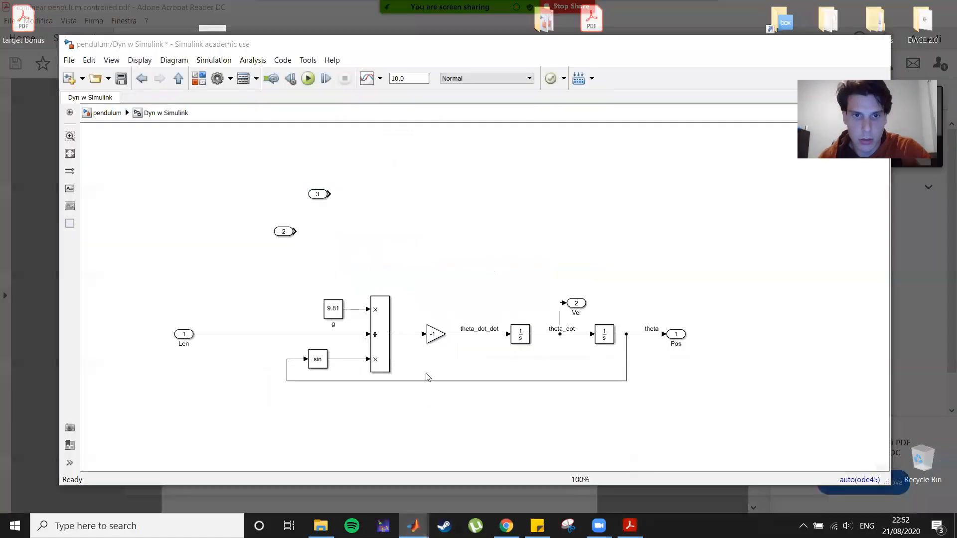
Add a Divide block with inputs set to */// and enlarge it.
double_click(365, 222)
type("divide")
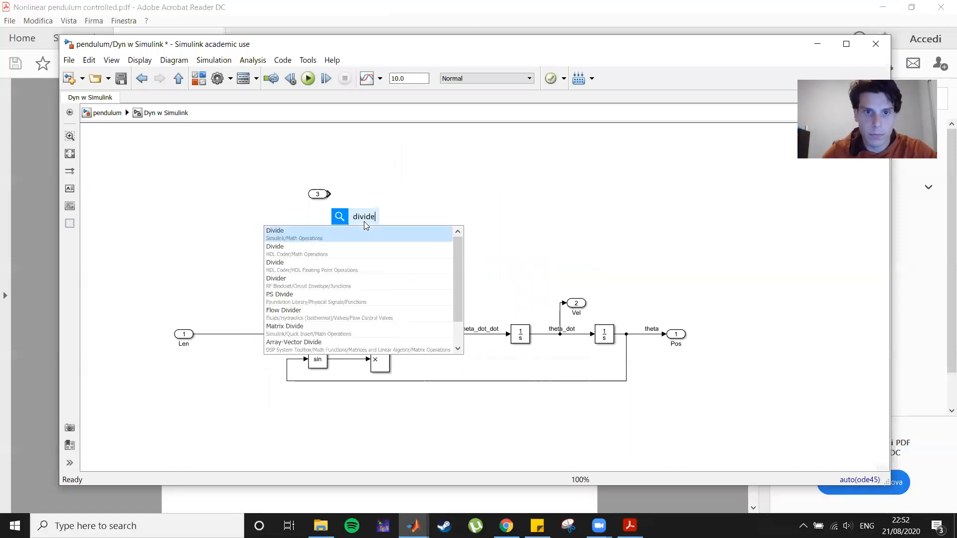
key("Return")
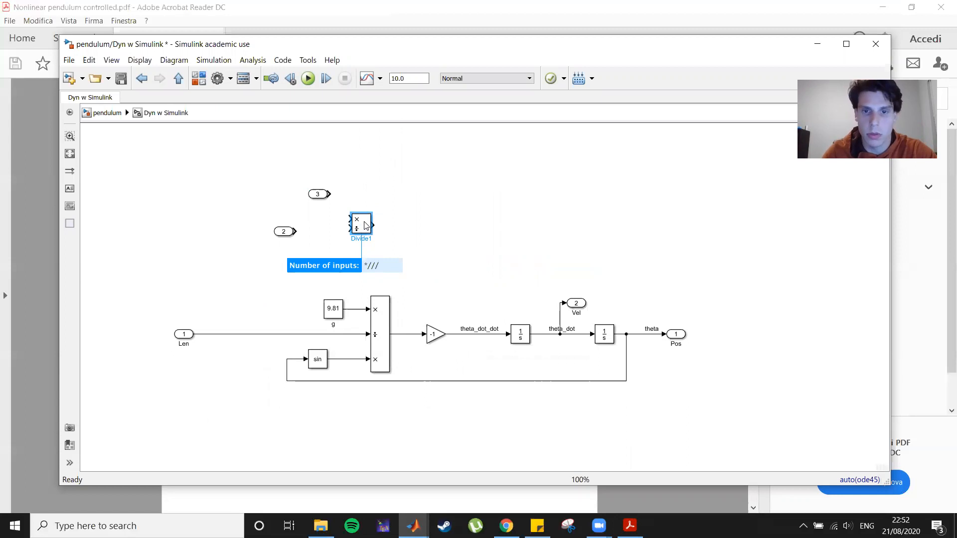
key("Return")
mouse_move(371, 235)
left_mouse_down()
mouse_move(363, 278)
mouse_move(366, 221)
left_mouse_up()
Name the new inports m and tau, and wire tau to the Divide block's multiply input.
left_click_drag(319, 197, 292, 206)
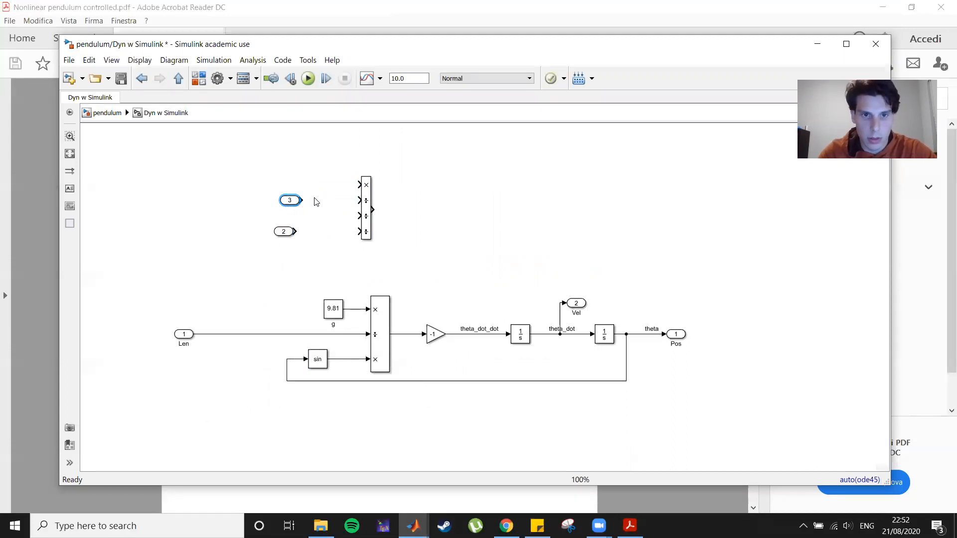
type("m")
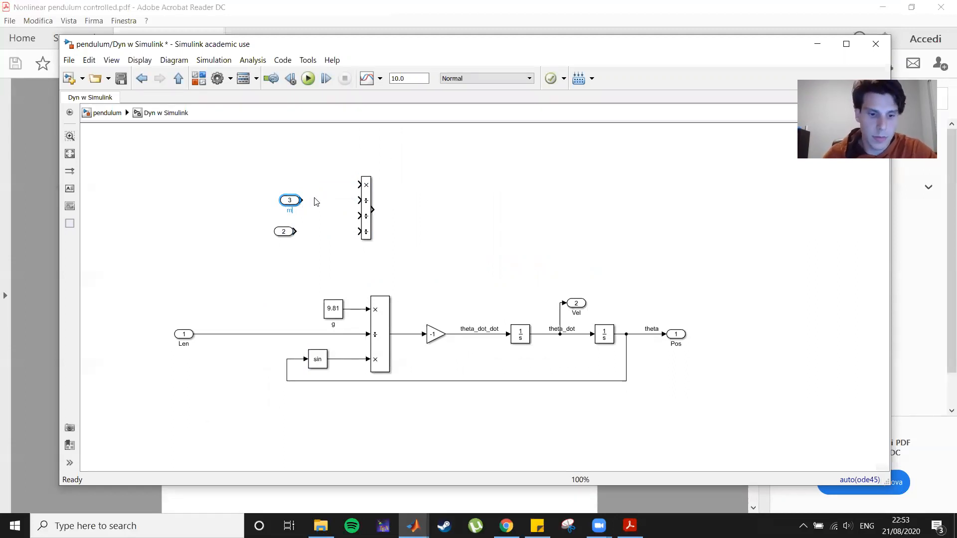
left_click(277, 295)
left_click(289, 232)
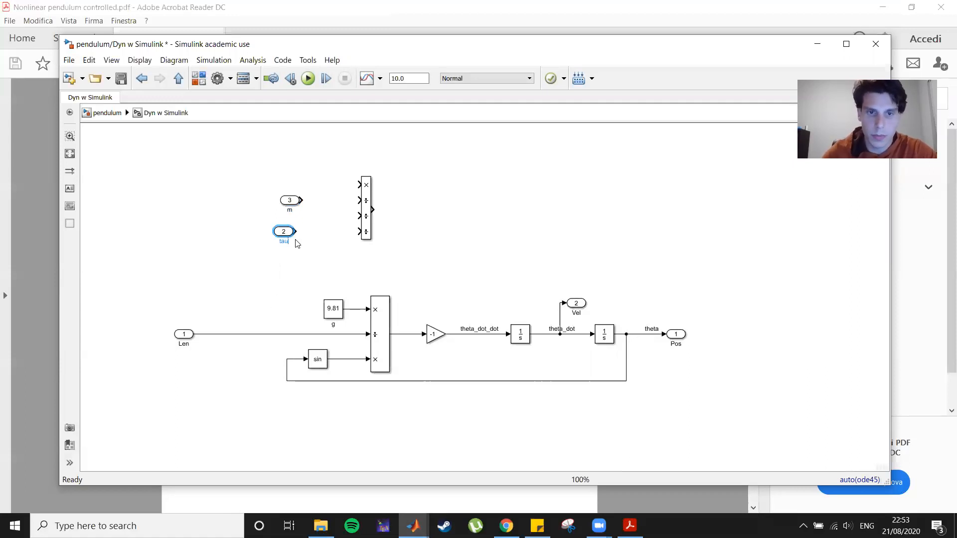
left_click_drag(288, 233, 294, 185)
left_click(339, 190)
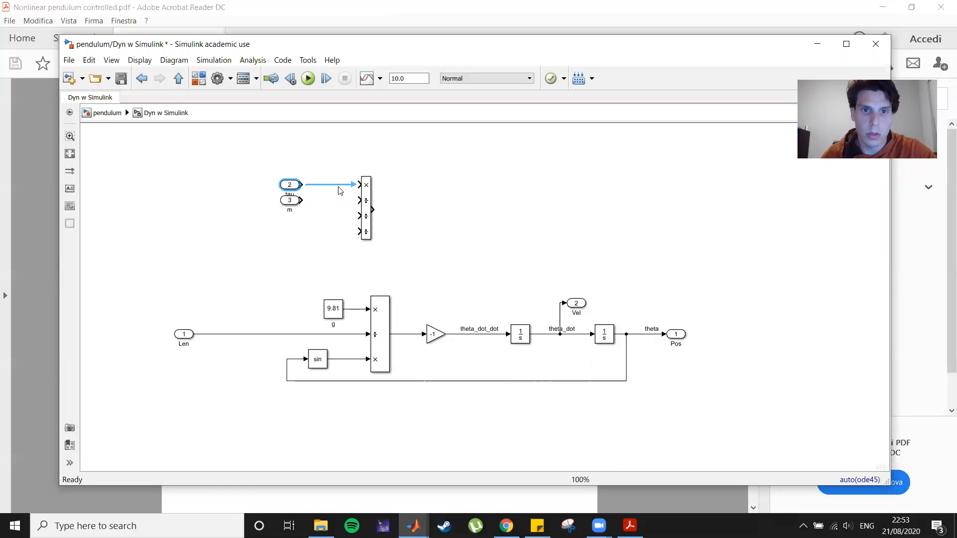
Connect m and len twice to the Divide block's divisor inputs and raise the len inport.
mouse_move(290, 200)
left_mouse_down()
mouse_move(320, 201)
mouse_move(252, 284)
mouse_move(258, 334)
left_mouse_up()
left_click_drag(360, 232, 343, 216)
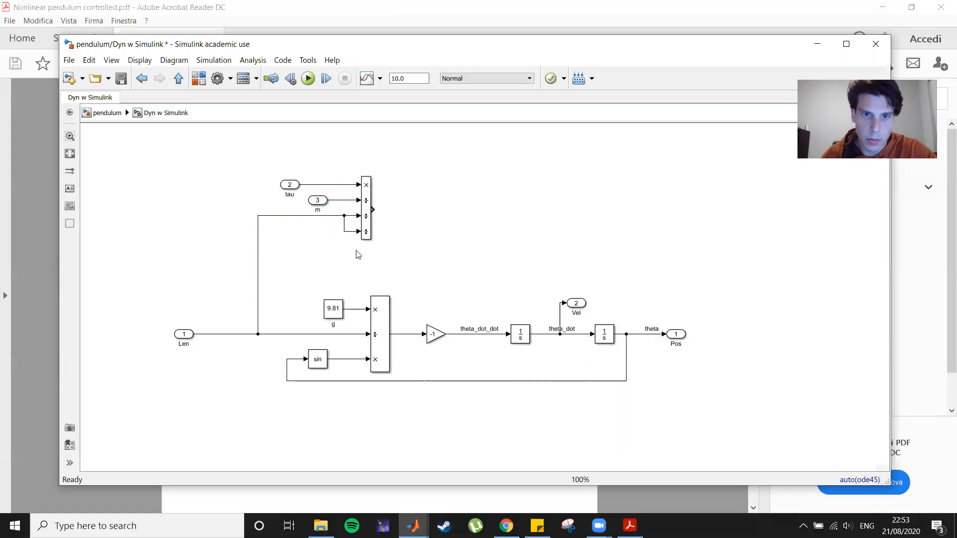
left_click(185, 338)
left_click_drag(186, 338, 186, 276)
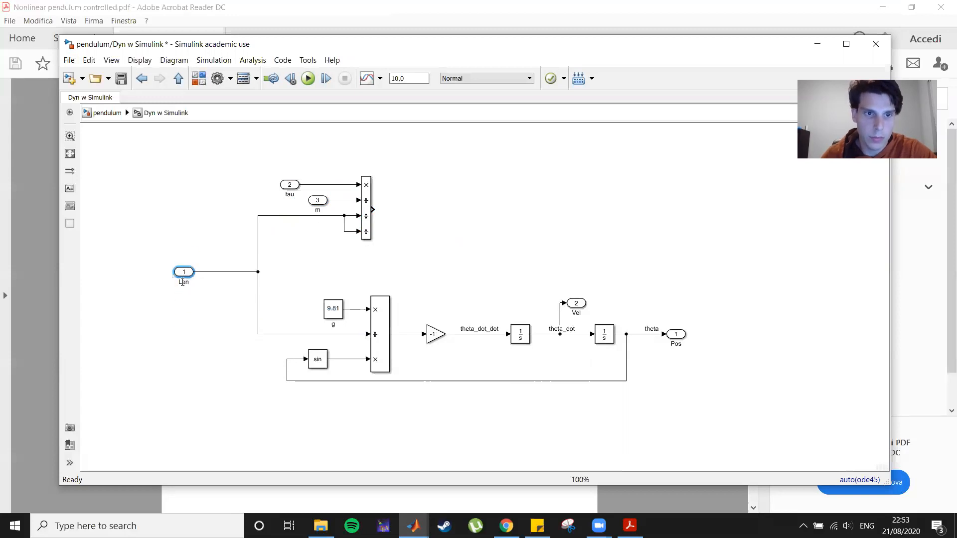
left_click(319, 278)
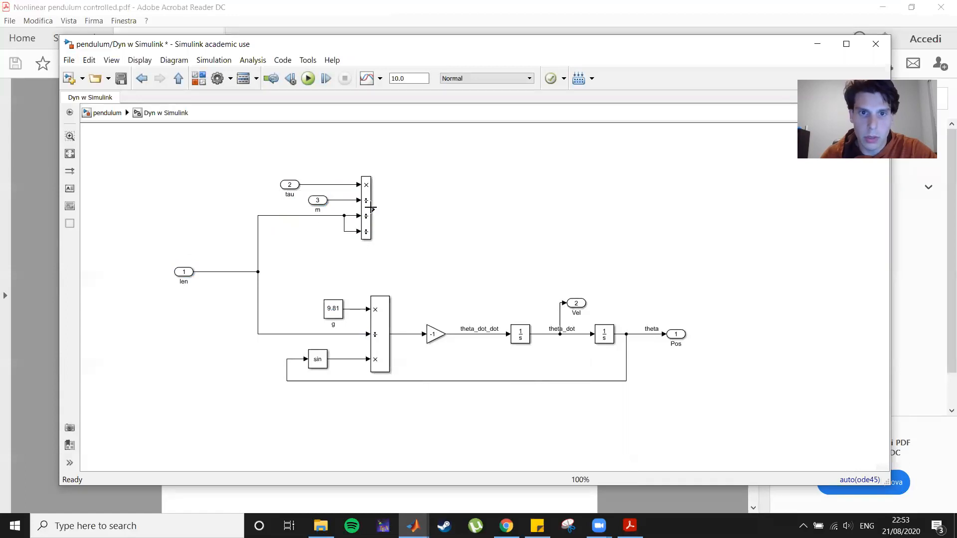
Draw an unconnected output line from the Divide block.
left_click_drag(371, 208, 409, 210)
left_click(412, 225)
left_click(416, 334)
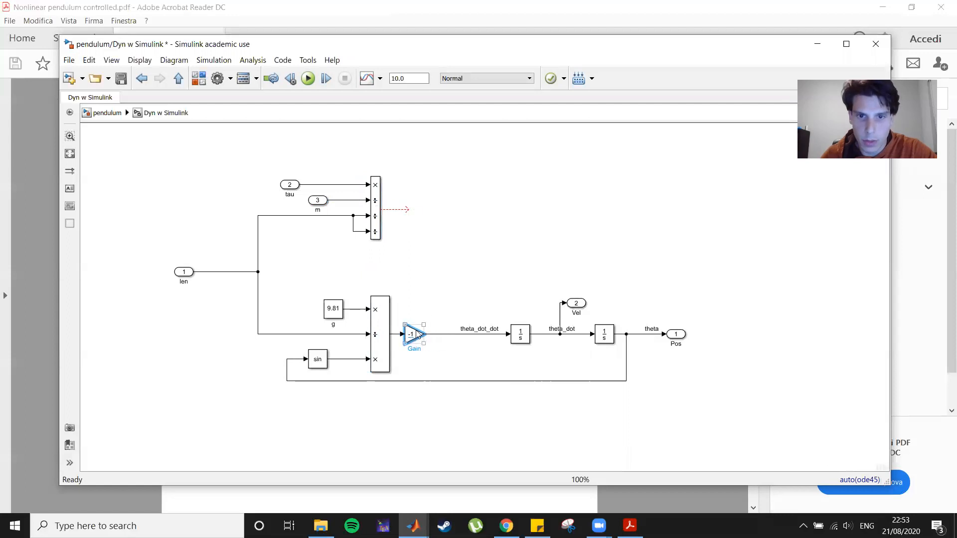
left_click(431, 254)
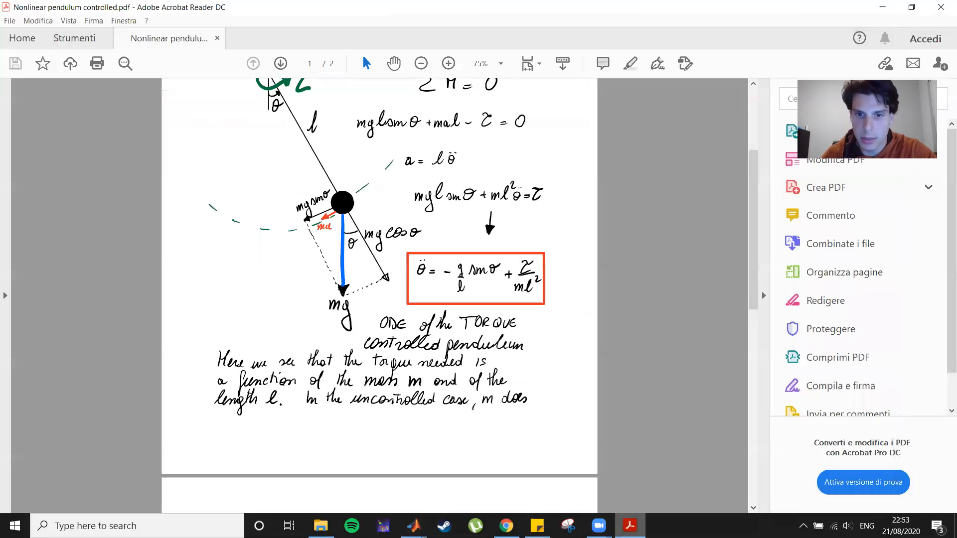
Bring the MATLAB main window to the front.
left_click(630, 525)
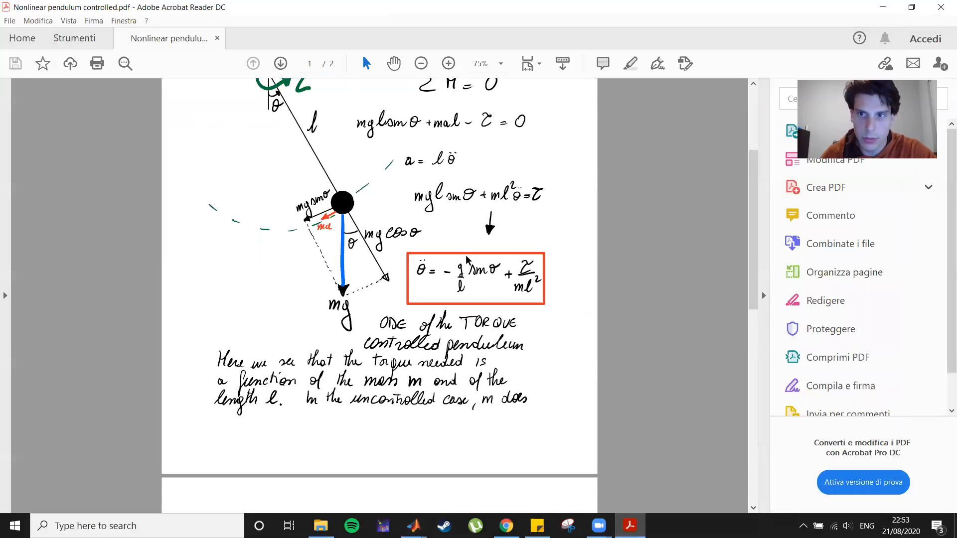
left_click(629, 526)
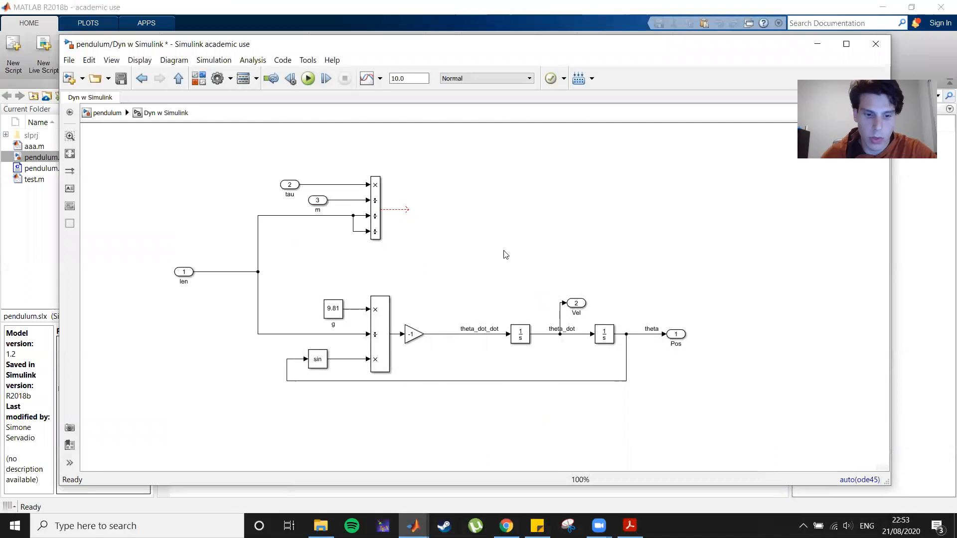
Add a round Sum block and place it between the Divide block and the gravity Product block.
double_click(506, 254)
type("sum")
key("Return")
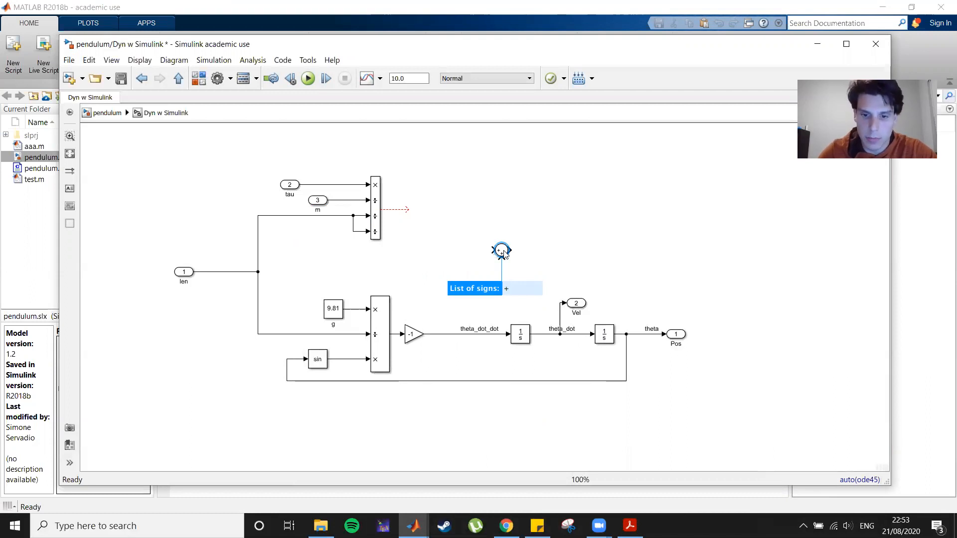
key("Return")
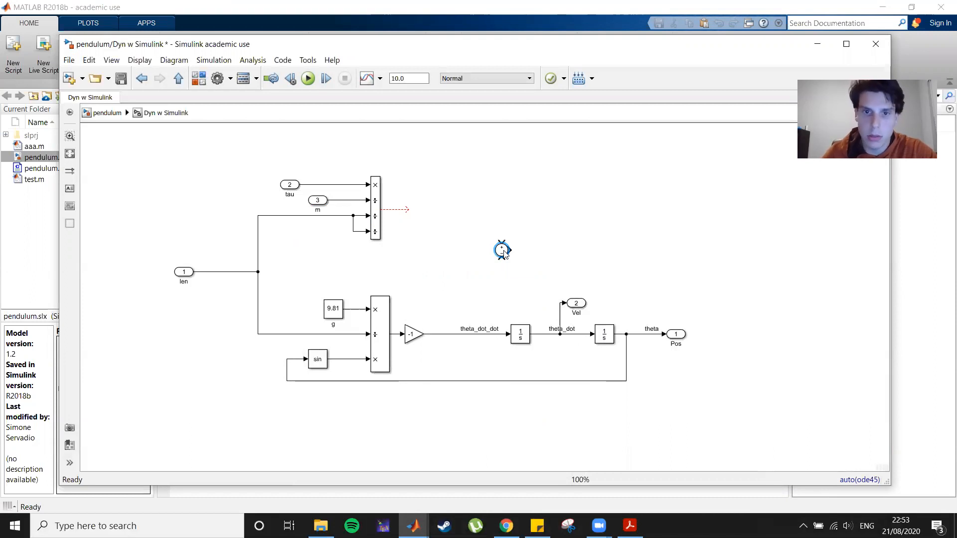
left_click_drag(504, 253, 460, 266)
Delete the -1 Gain block and its output line, then wire the gravity Product output into the Sum block.
left_click(426, 340)
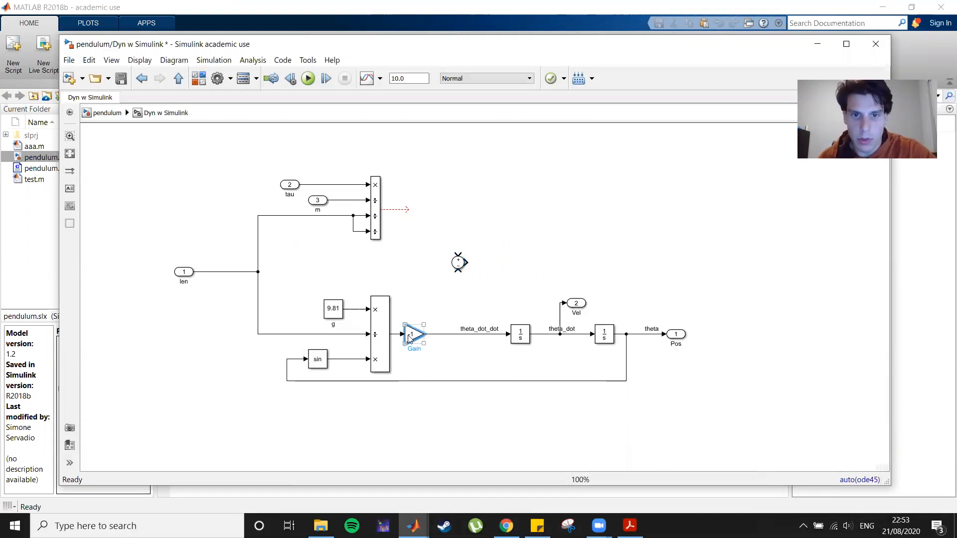
key("Delete")
left_click(450, 334)
key("Delete")
left_click_drag(404, 333, 428, 281)
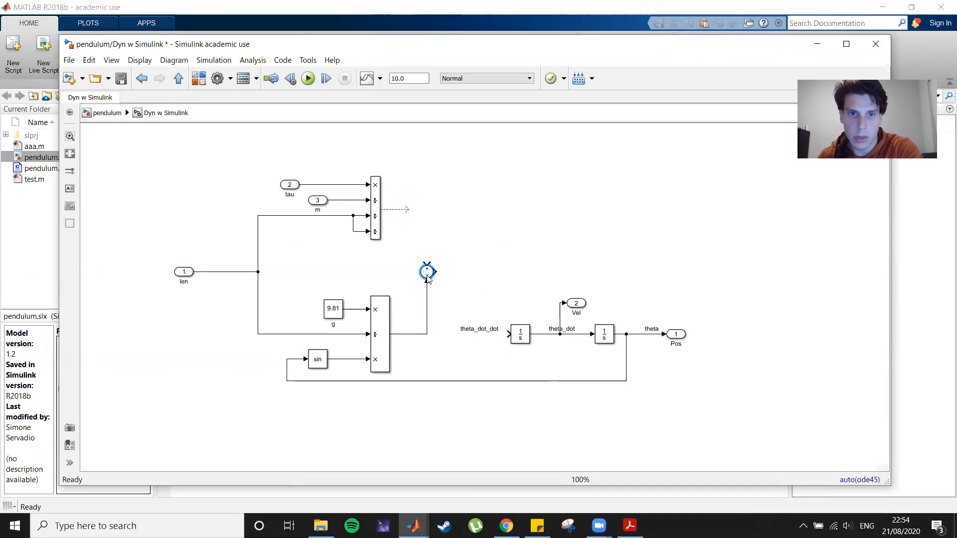
Wire the Divide output into the Sum block and move the integrator chain so the Sum output feeds it.
mouse_move(407, 218)
left_mouse_down()
mouse_move(409, 207)
mouse_move(425, 259)
mouse_move(721, 351)
left_mouse_up()
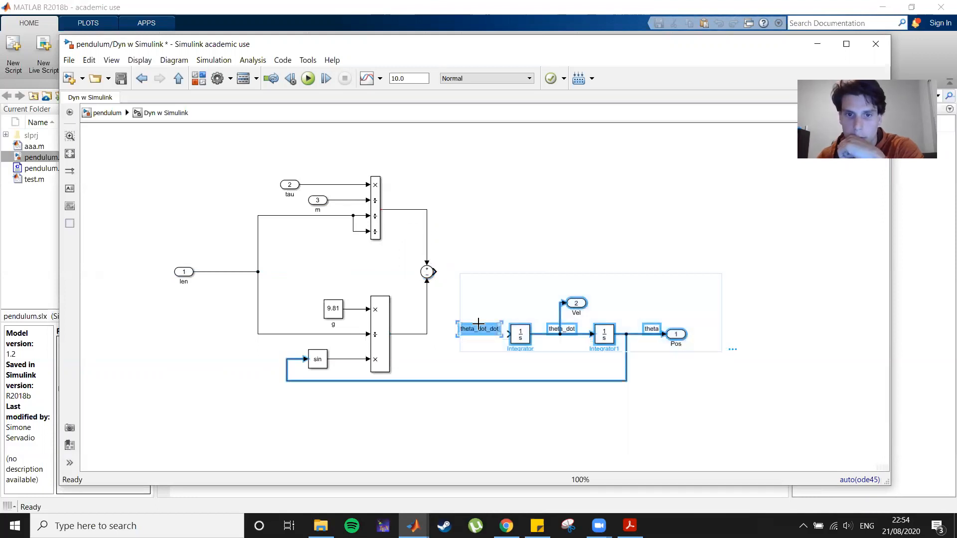
left_click_drag(526, 337, 435, 272)
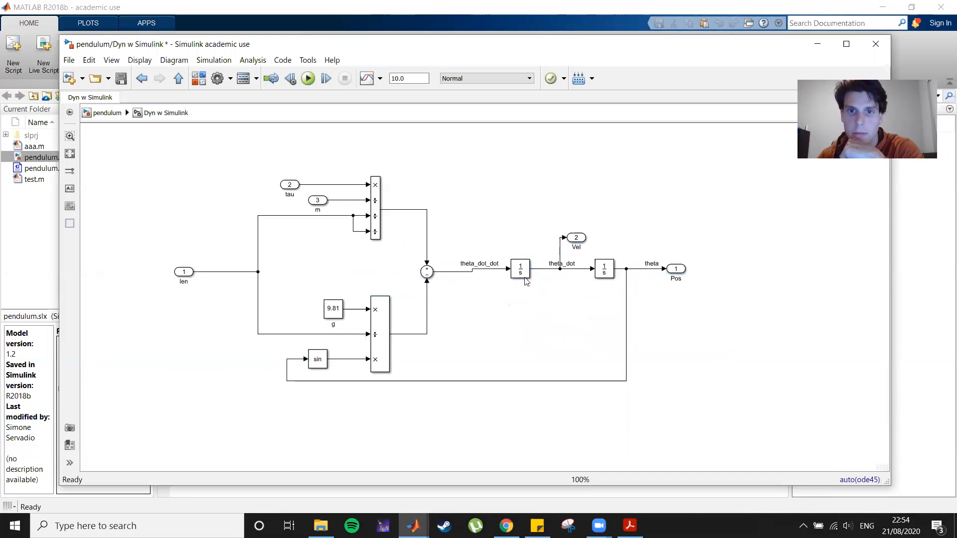
Align both integrators and the Pos outport on one row, move the Vel outport below the chain, and save the model.
mouse_move(519, 277)
left_mouse_down()
mouse_move(503, 277)
mouse_move(525, 284)
left_mouse_up()
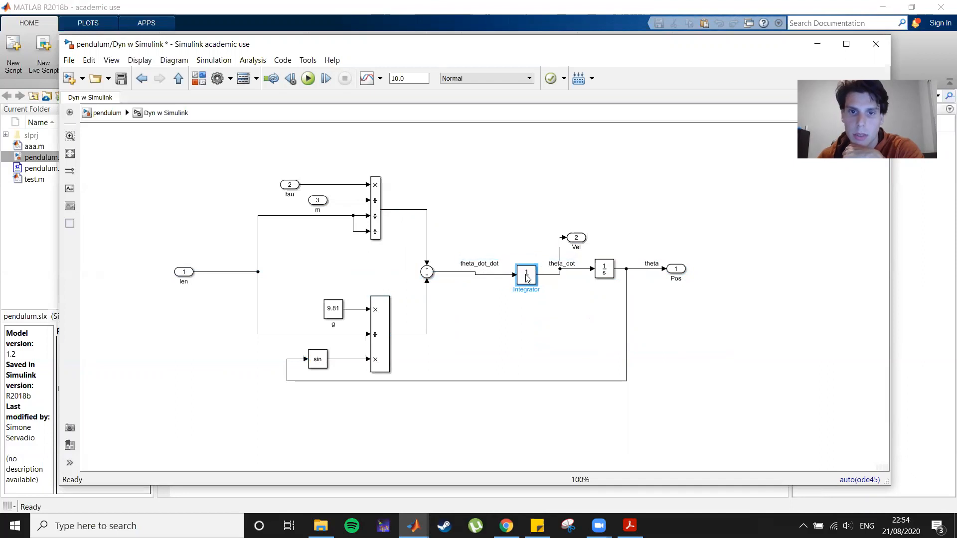
key("Up")
key("Up")
key("Up")
key("Up")
key("Up")
key("Up")
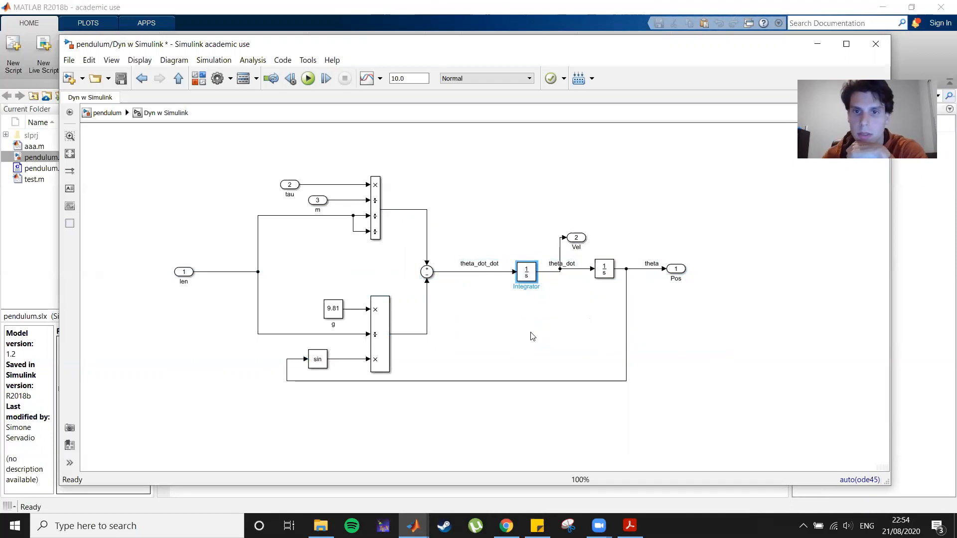
left_click(607, 272)
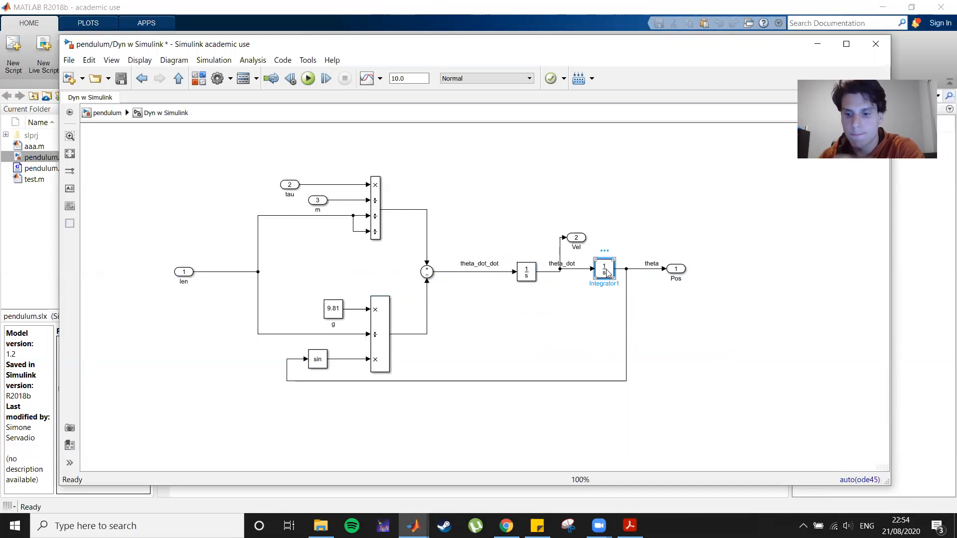
key("Down")
key("Down")
key("Down")
key("Down")
key("Down")
key("Down")
left_click(673, 269)
key("Down")
key("Down")
key("Down")
key("Down")
key("Down")
key("Down")
left_click_drag(578, 238, 581, 298)
left_click(581, 328)
left_click(677, 280)
left_click_drag(678, 280, 665, 279)
left_click(675, 346)
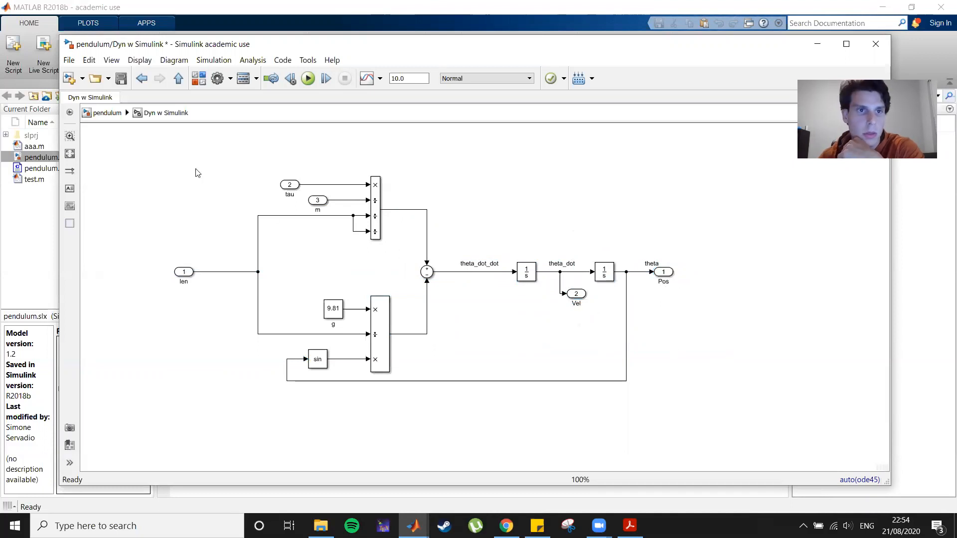
key("ctrl+s")
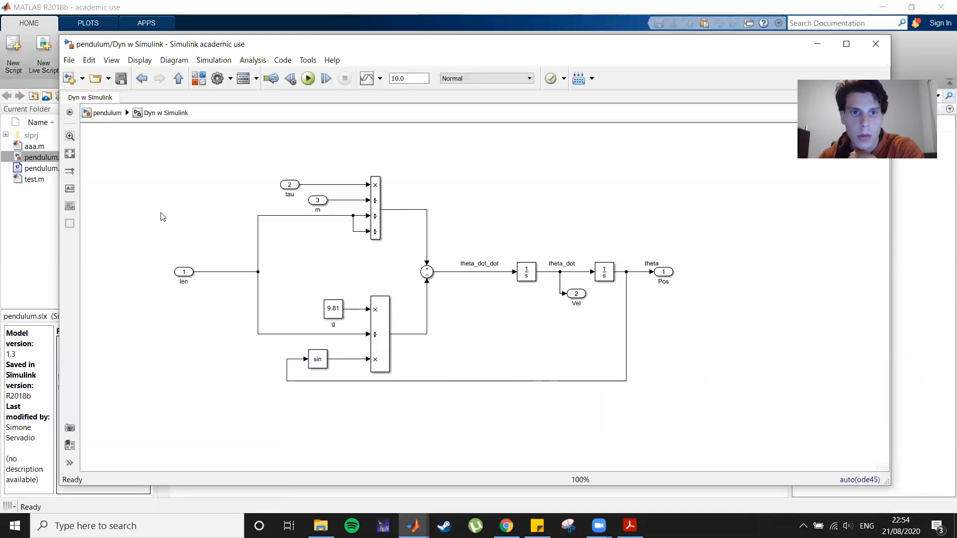
Return to the top-level model and rename the 0.2 Constant block to mass.
left_click(100, 114)
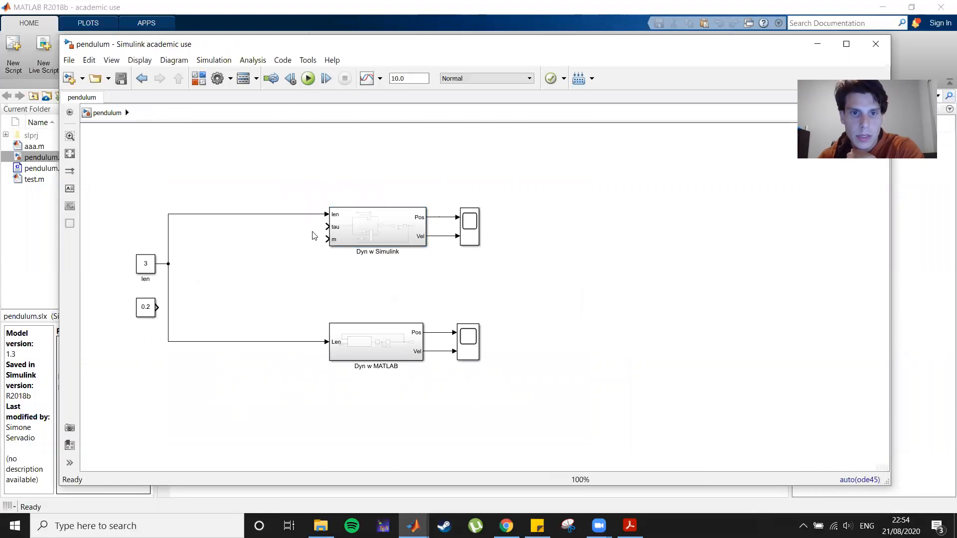
left_click_drag(150, 314, 184, 314)
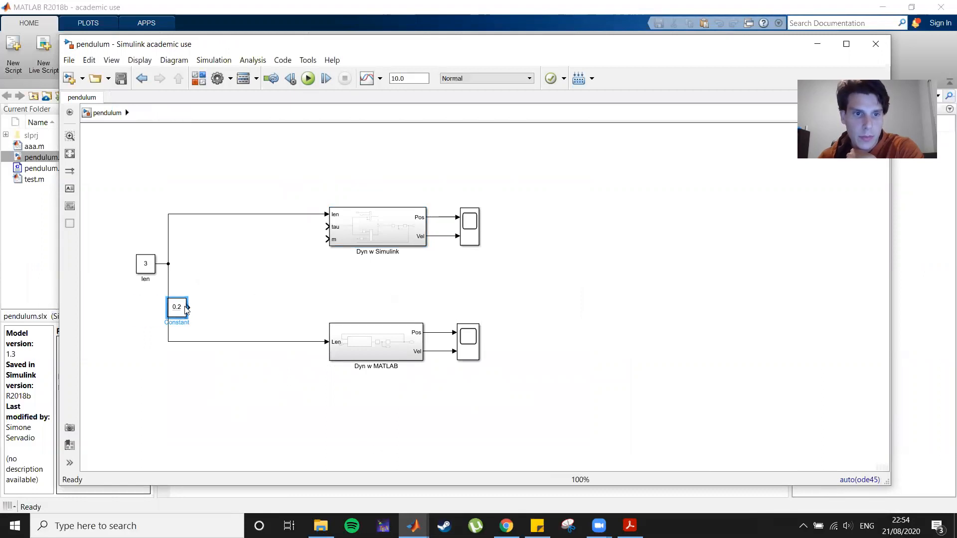
left_click(182, 322)
key("Delete")
key("Delete")
key("Delete")
key("BackSpace")
key("BackSpace")
key("BackSpace")
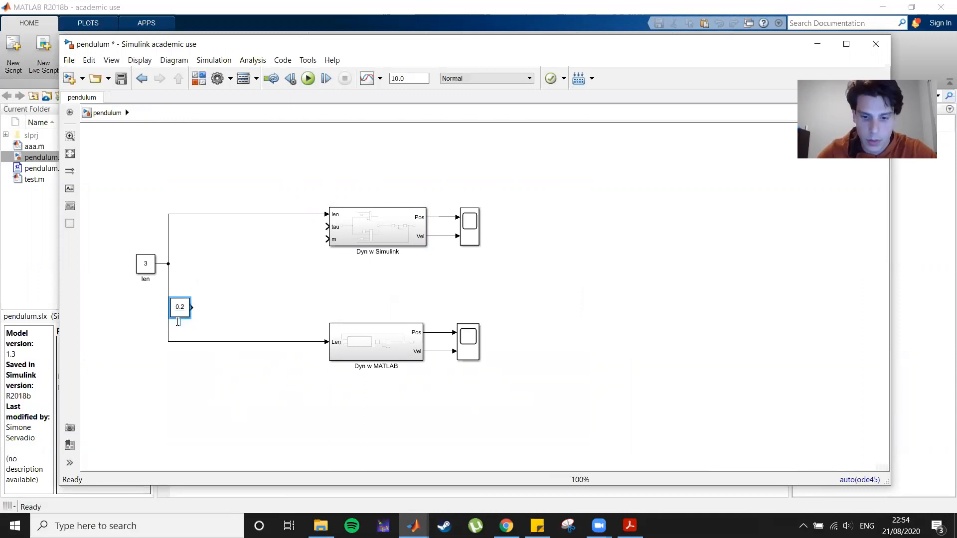
type("mass")
left_click(274, 319)
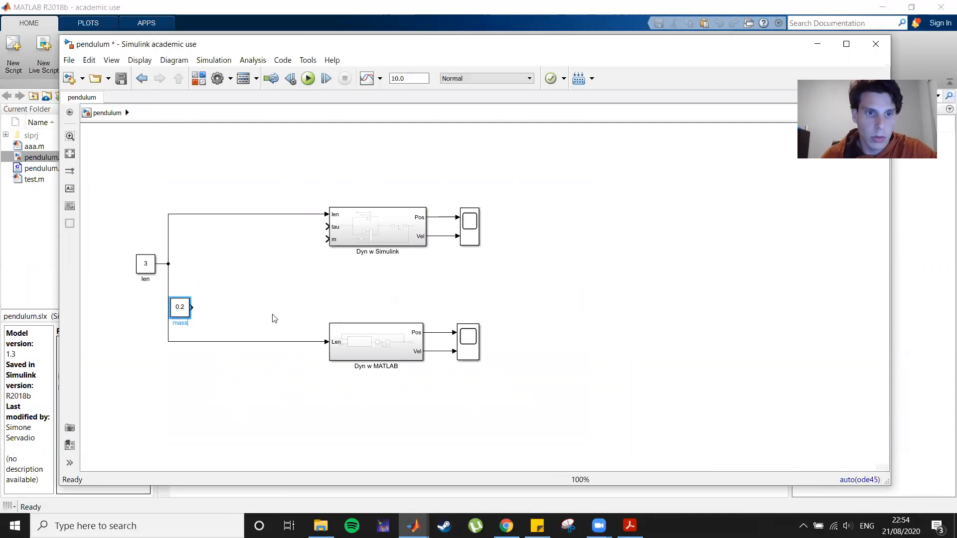
Connect mass to the m input of Dyn w Simulink and shift its scope slightly right.
left_click_drag(180, 313, 326, 241)
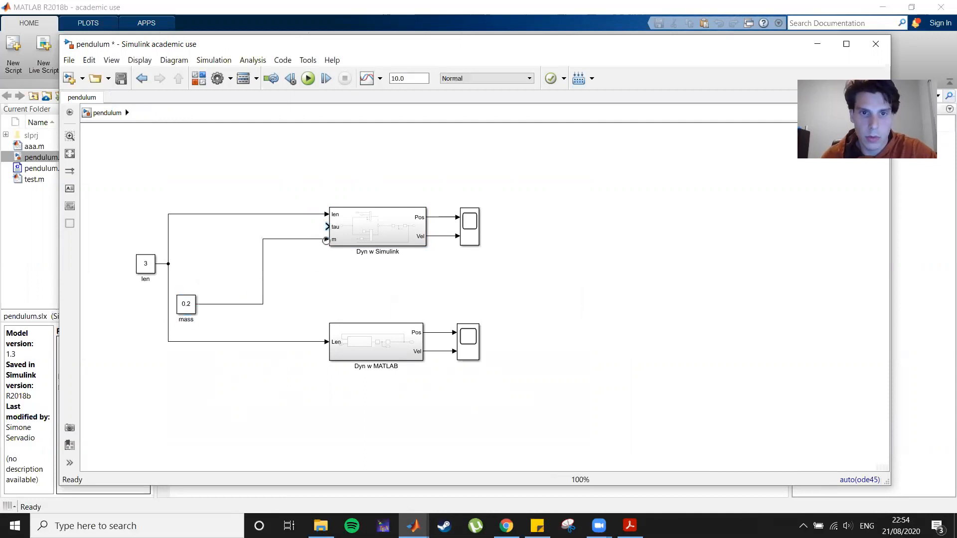
left_click(476, 234)
left_click_drag(476, 234, 504, 234)
left_click(545, 314)
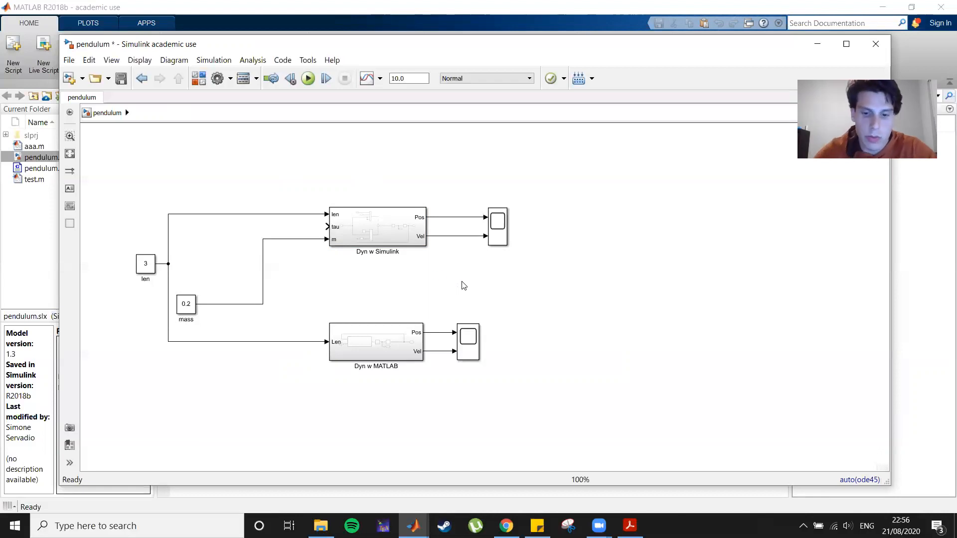
Add a Sum block with signs ++ between the two pendulum subsystems.
double_click(462, 283)
type("sum")
key("Return")
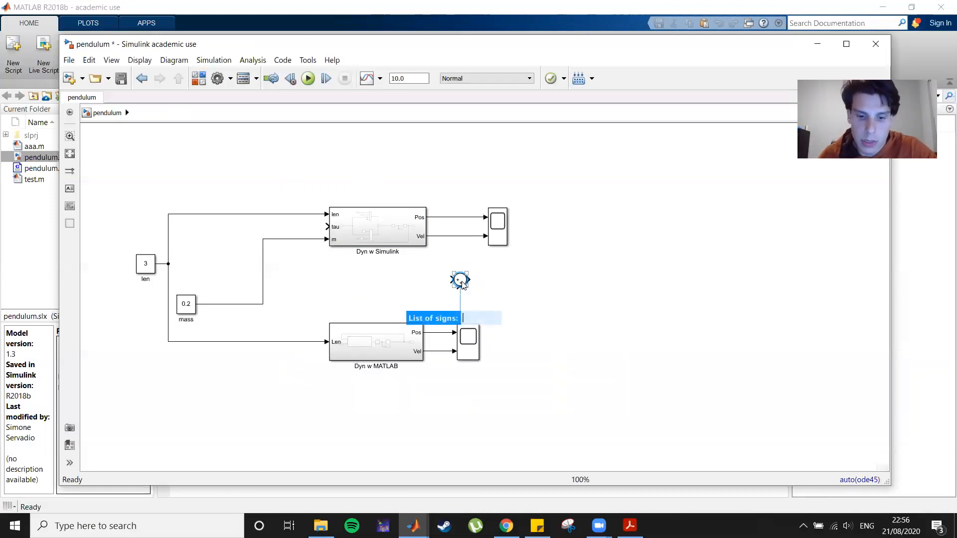
type("++")
key("Return")
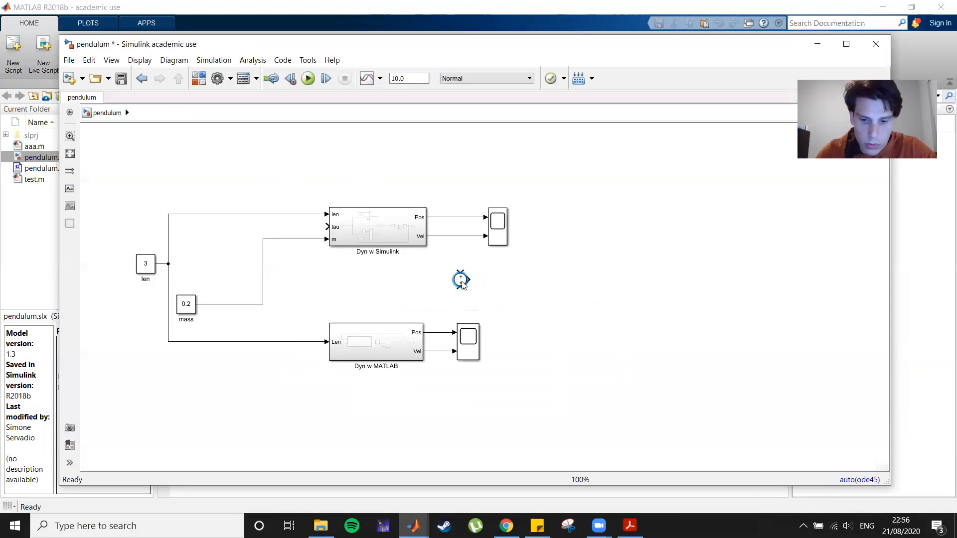
Connect the new Sum output to the tau input of Dyn w Simulink and convert the Sum into a subsystem.
scroll(438, 294, "up", 1)
scroll(424, 303, "down", 1)
scroll(521, 276, "down", 1)
scroll(567, 285, "up", 1)
scroll(565, 307, "up", 2)
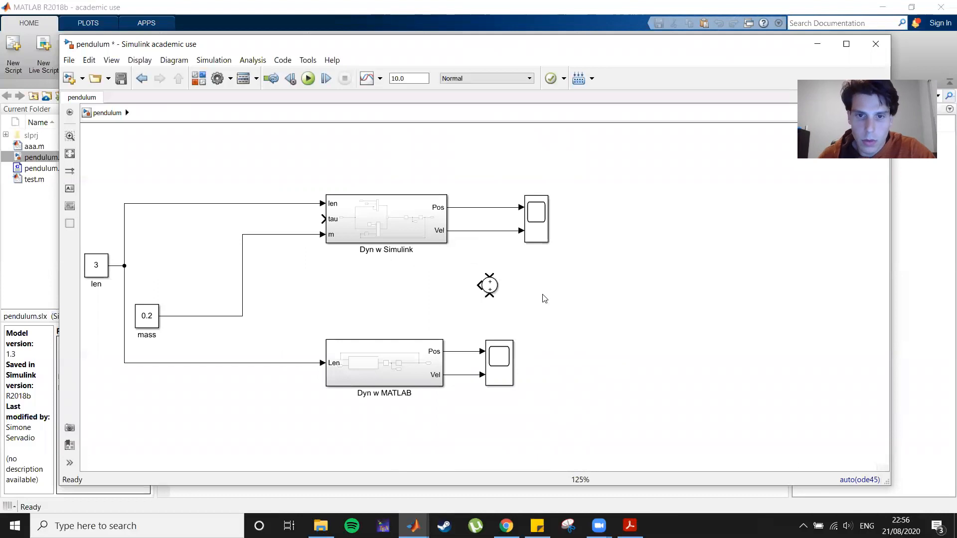
left_click(492, 290)
mouse_move(492, 290)
left_mouse_down()
mouse_move(411, 298)
mouse_move(284, 262)
mouse_move(323, 220)
left_mouse_up()
left_click_drag(232, 255, 490, 314)
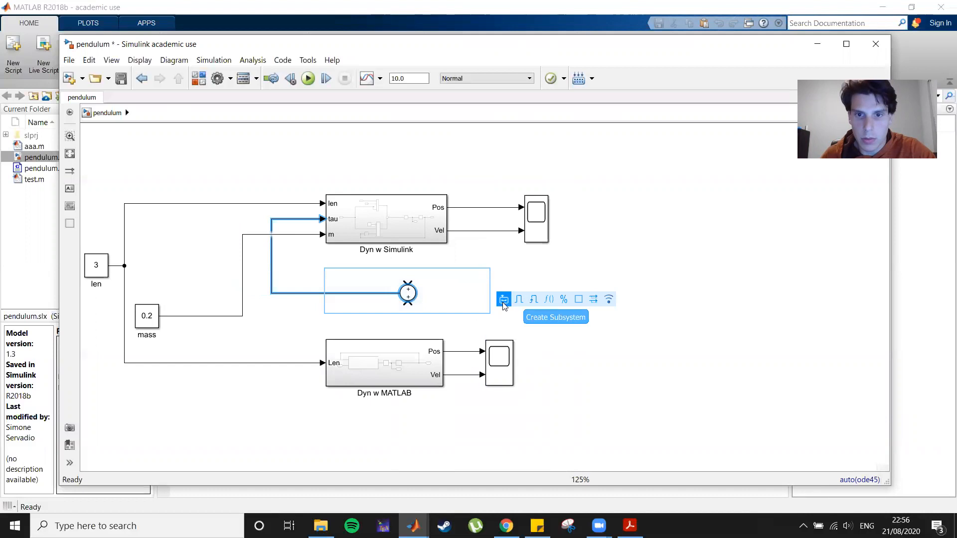
left_click(502, 297)
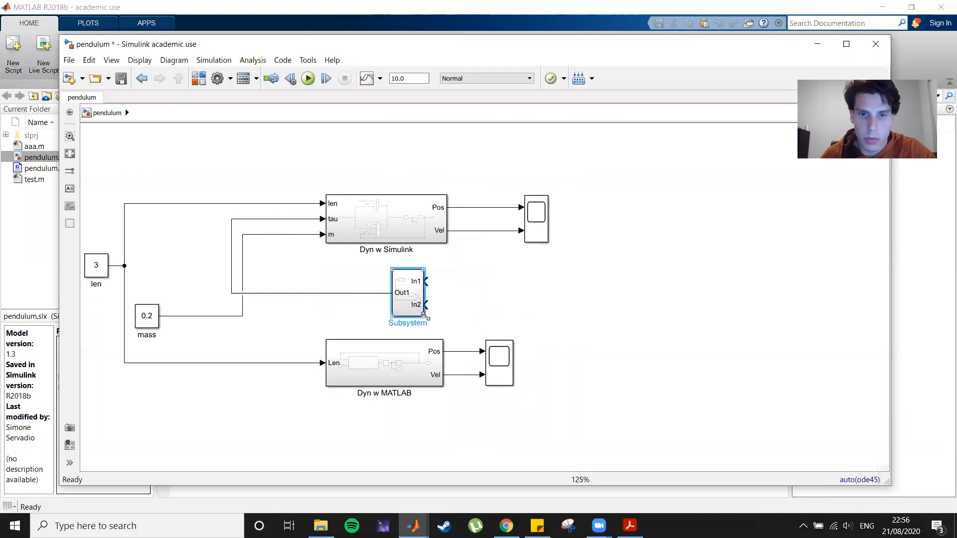
Enlarge the new subsystem and move Dyn w MATLAB with its scope further down.
left_click_drag(424, 315, 511, 317)
left_click(696, 357)
left_click_drag(273, 331, 598, 431)
left_click_drag(402, 385, 403, 397)
left_click_drag(402, 464, 396, 402)
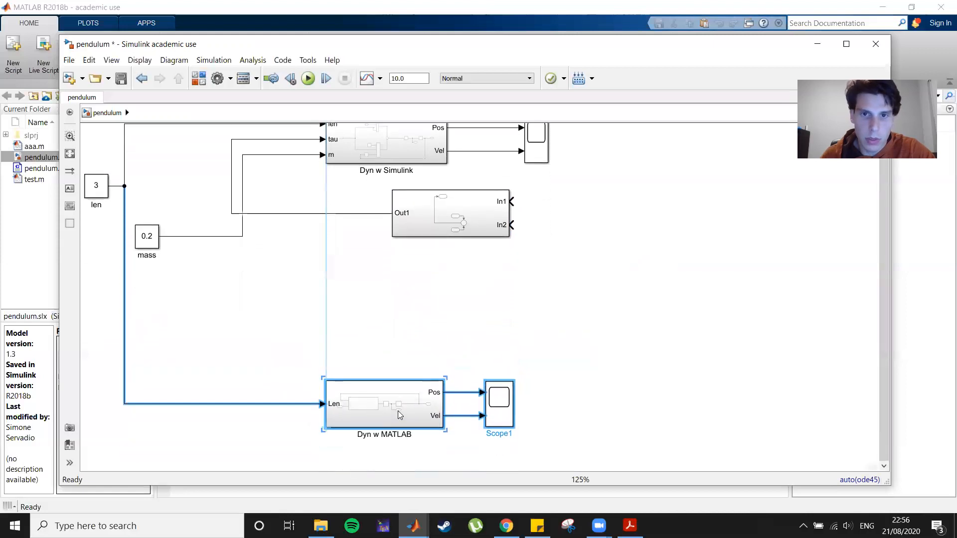
Reposition the len and mass constants and the new subsystem to tidy the layout.
scroll(581, 369, "down", 2)
left_click_drag(267, 255, 306, 315)
left_click(685, 335)
left_click(408, 333)
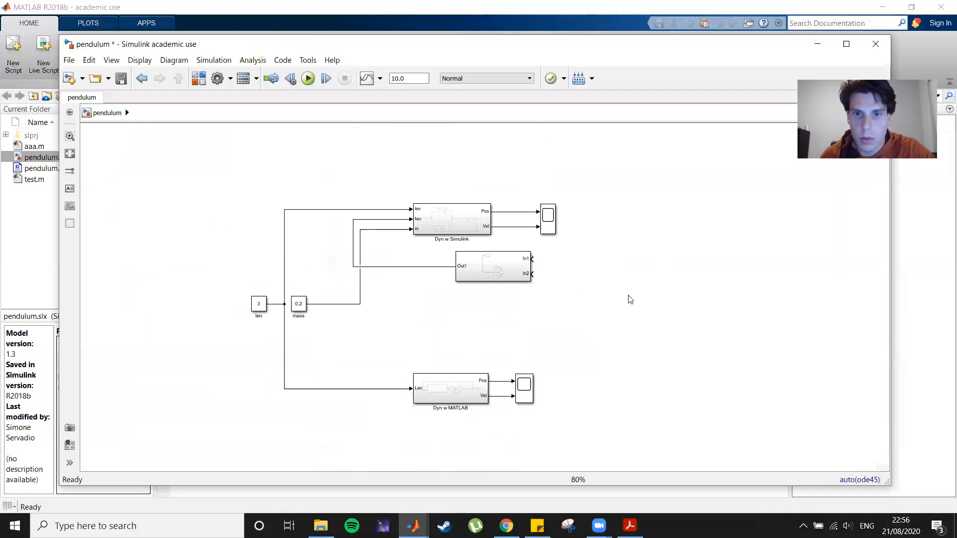
left_click_drag(502, 273, 464, 275)
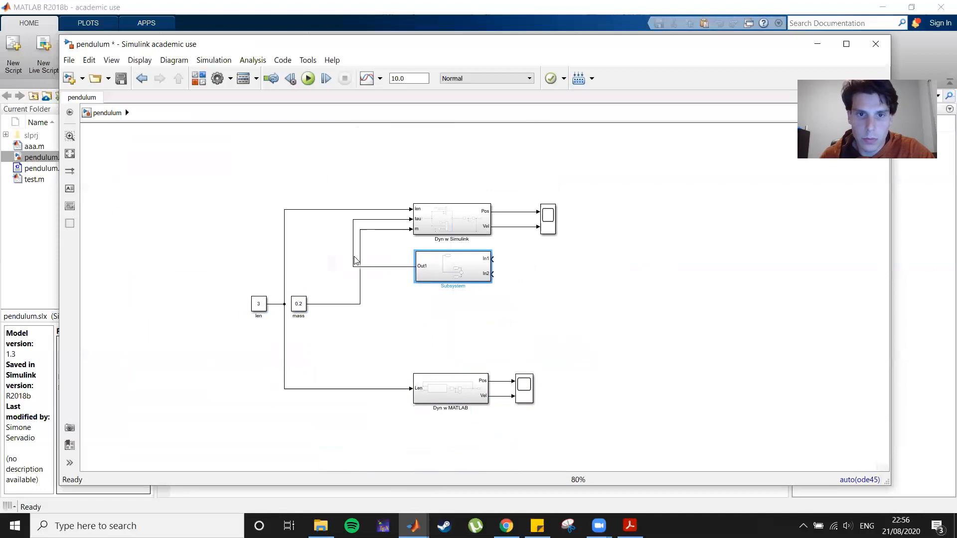
Open the new subsystem, flip its outport and place it to the left of the Sum block.
double_click(462, 272)
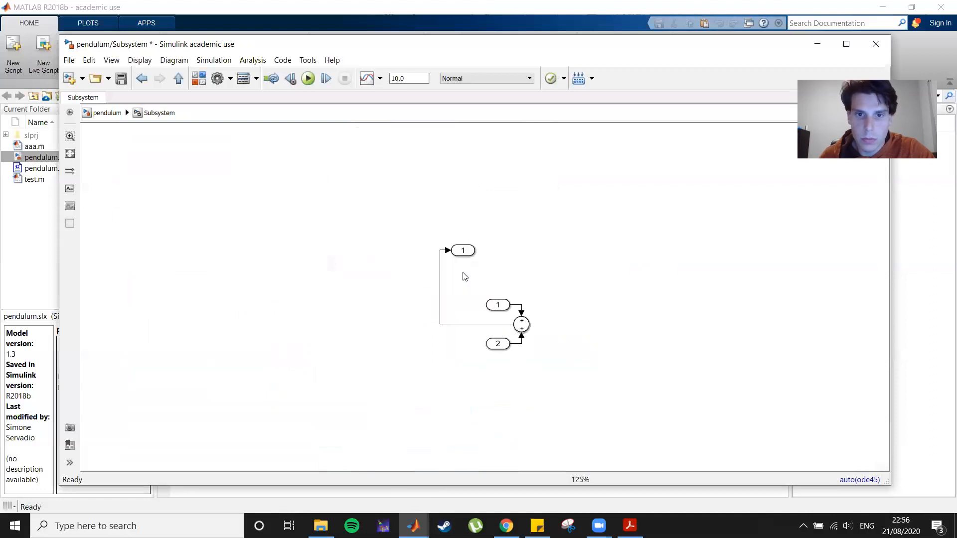
left_click(465, 250)
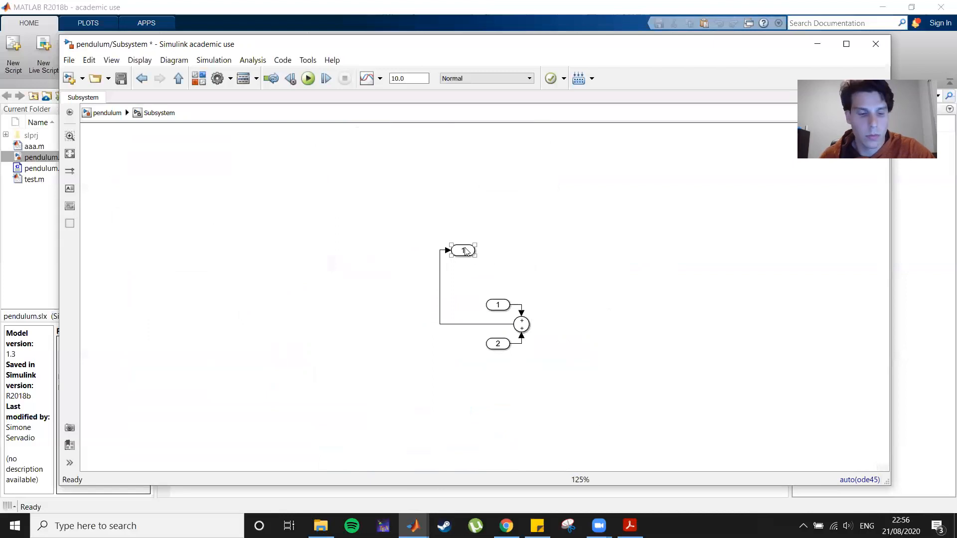
key("ctrl+i")
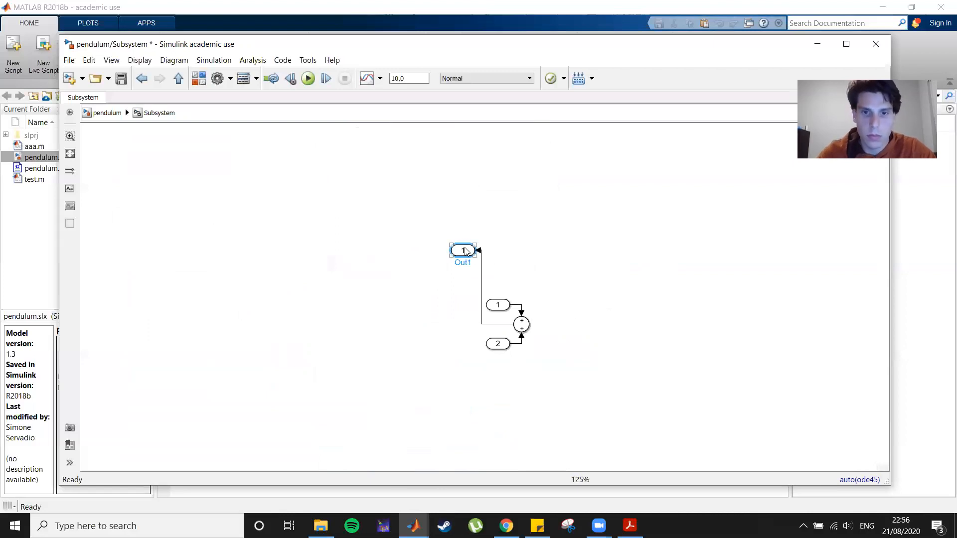
left_click_drag(465, 251, 402, 324)
Move both inports to the right of the Sum block and flip them to face left.
left_click_drag(498, 308, 562, 305)
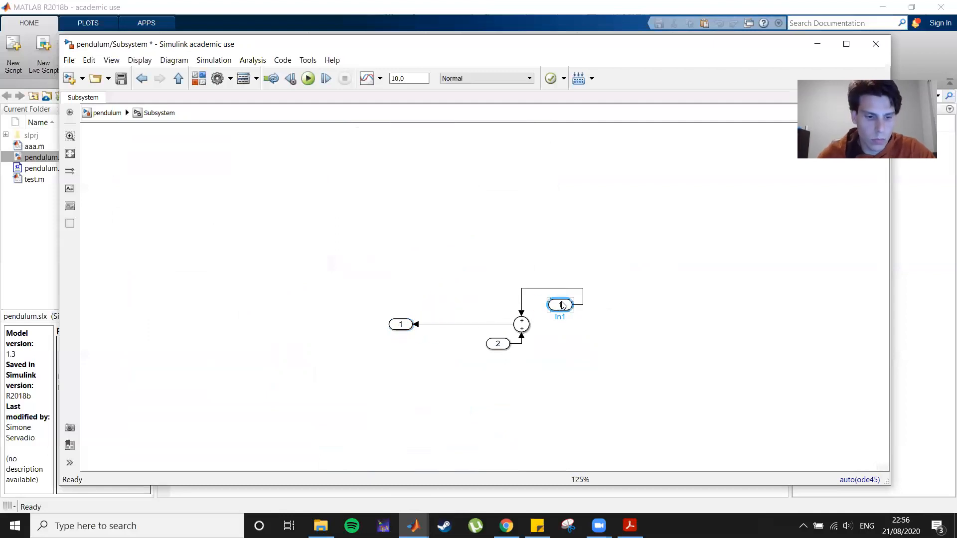
left_click(562, 305)
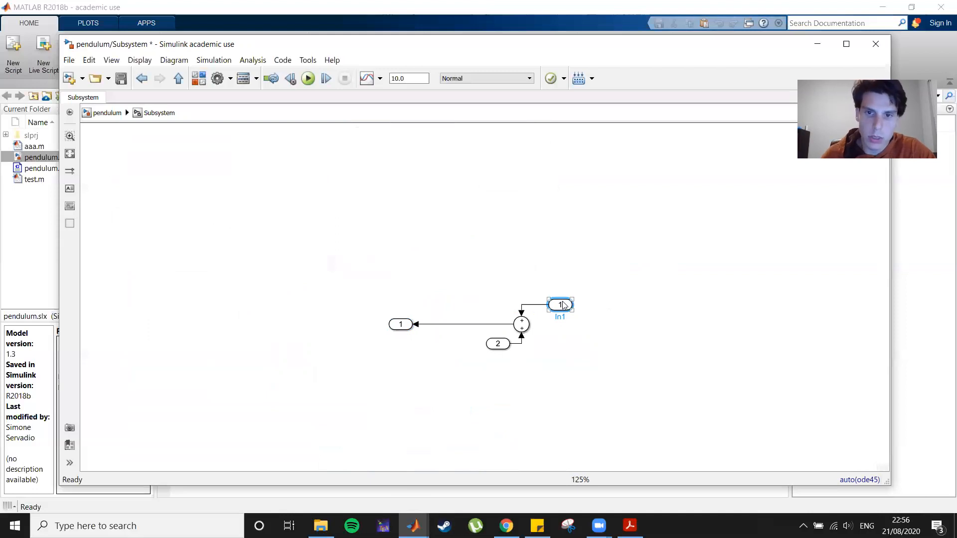
left_click(497, 345)
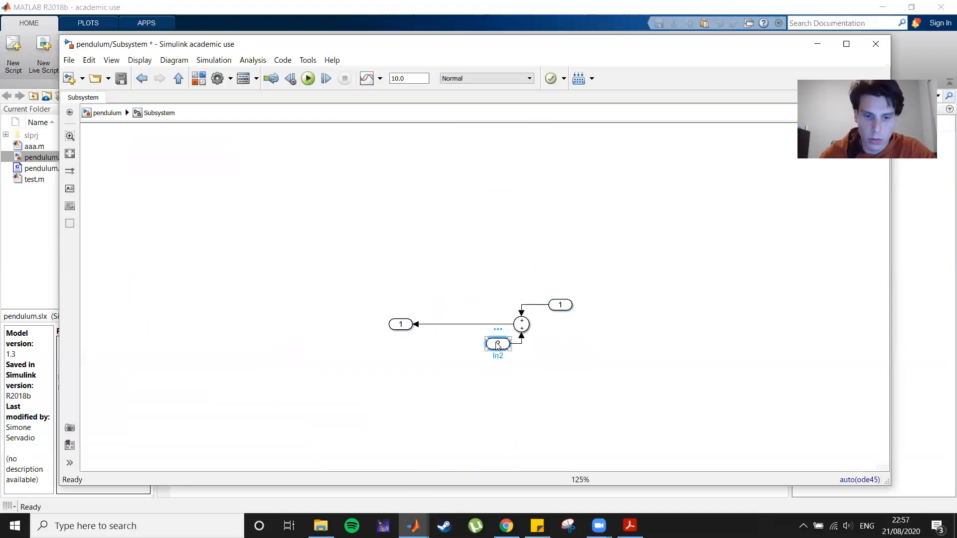
key("ctrl+i")
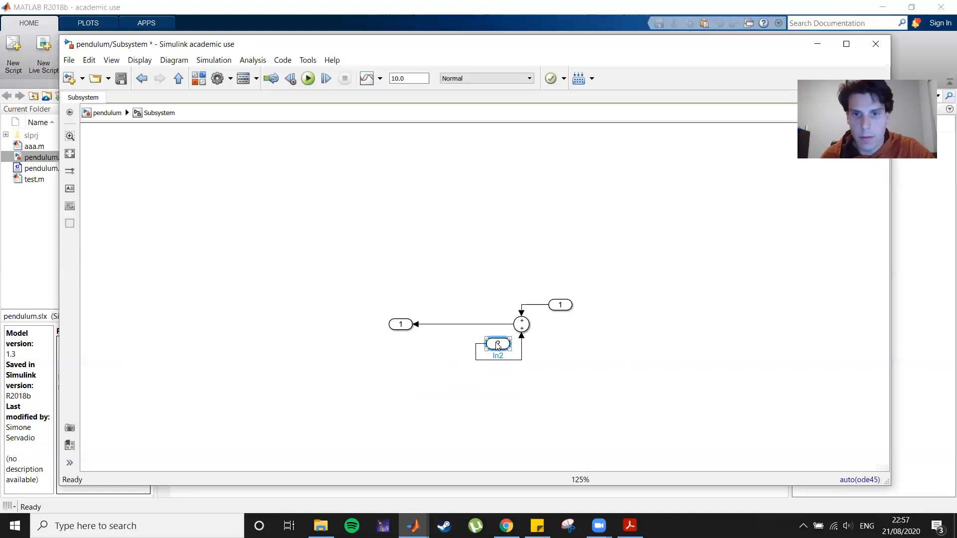
left_click_drag(497, 345, 579, 351)
left_click_drag(560, 305, 584, 317)
Rename the inports pos and vel, and raise the pos inport slightly.
left_click(583, 317)
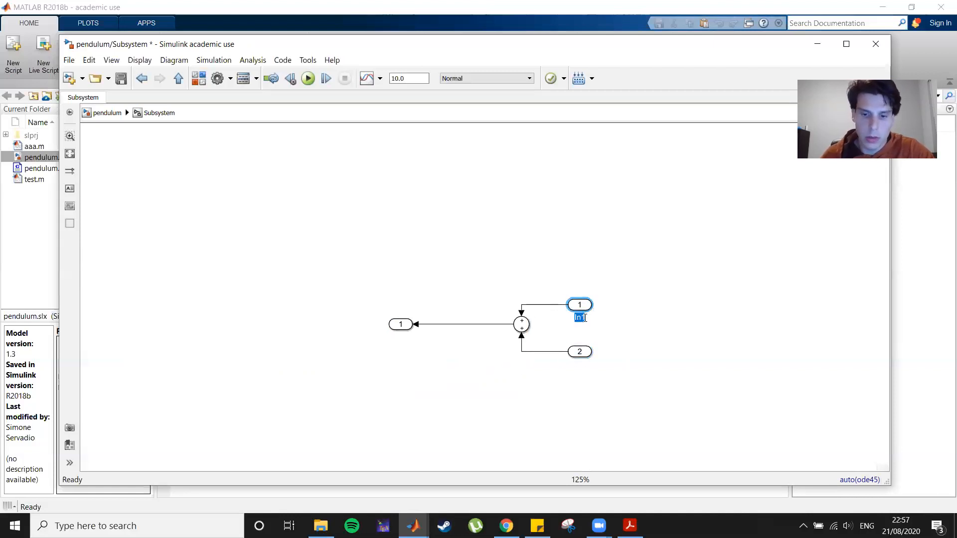
type("pos")
left_click(662, 306)
left_click(579, 353)
left_click(579, 363)
left_click_drag(576, 363, 585, 364)
key("BackSpace")
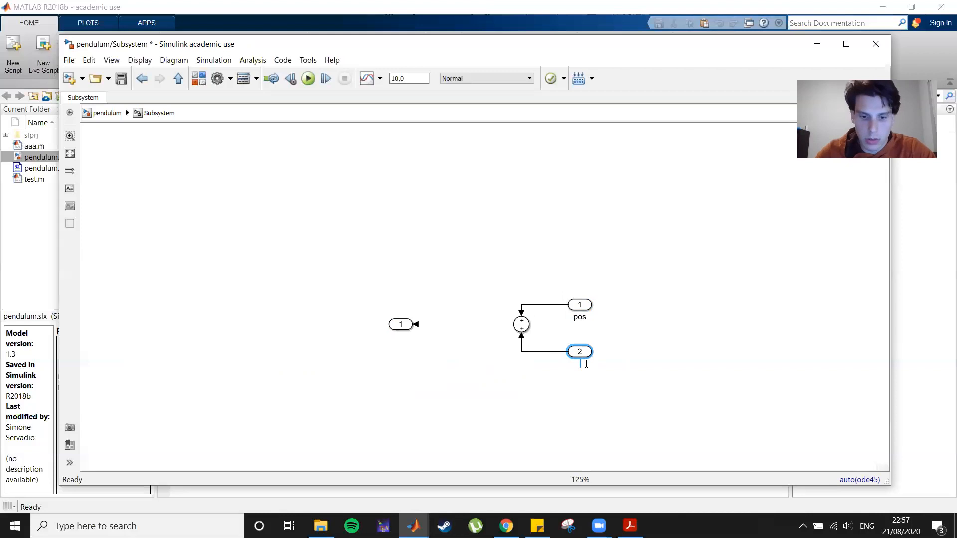
type("vel")
left_click(567, 396)
left_click_drag(584, 305, 620, 293)
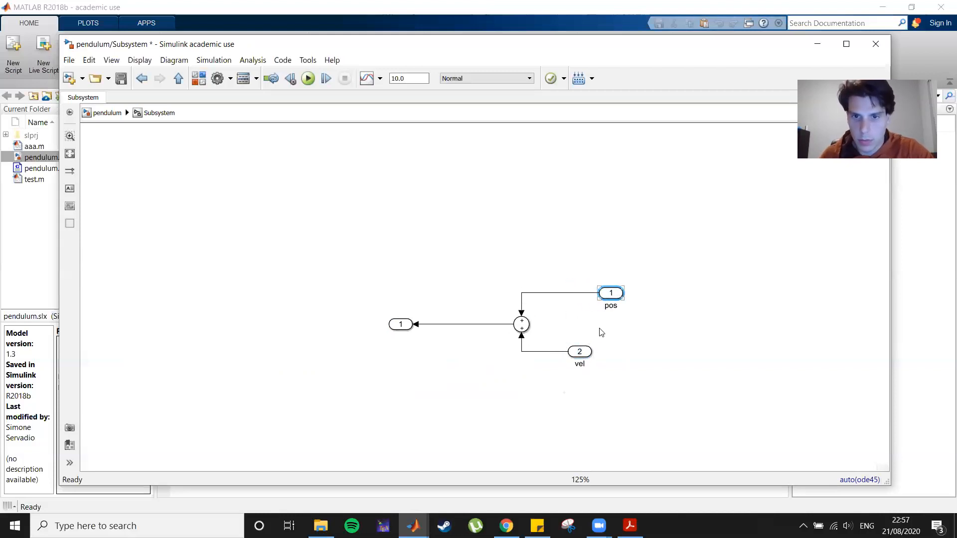
Spread the vel inport and outport apart, then add a Gain block with a gain of -2 below the Sum block.
left_click_drag(588, 352, 627, 351)
left_click_drag(397, 325, 447, 325)
left_click(433, 375)
type("gai")
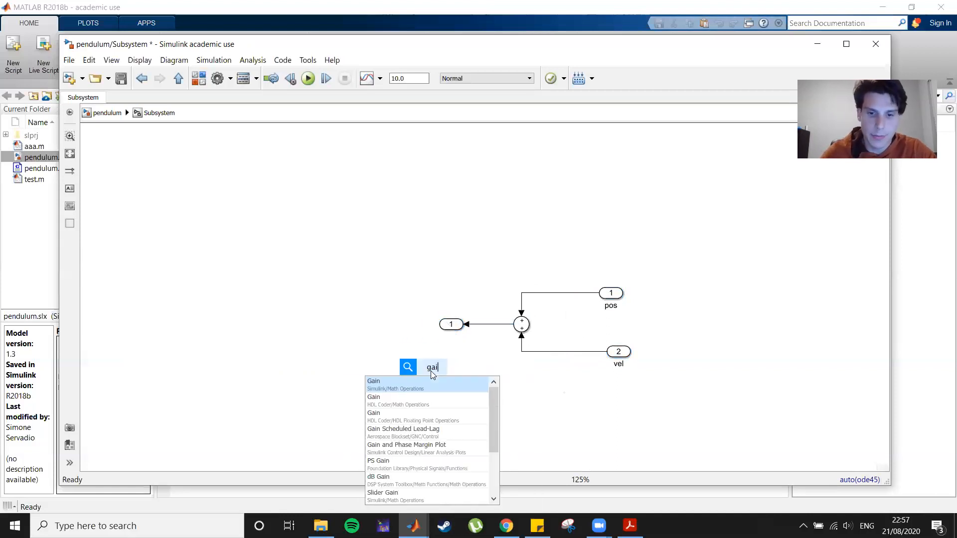
type("n")
key("Return")
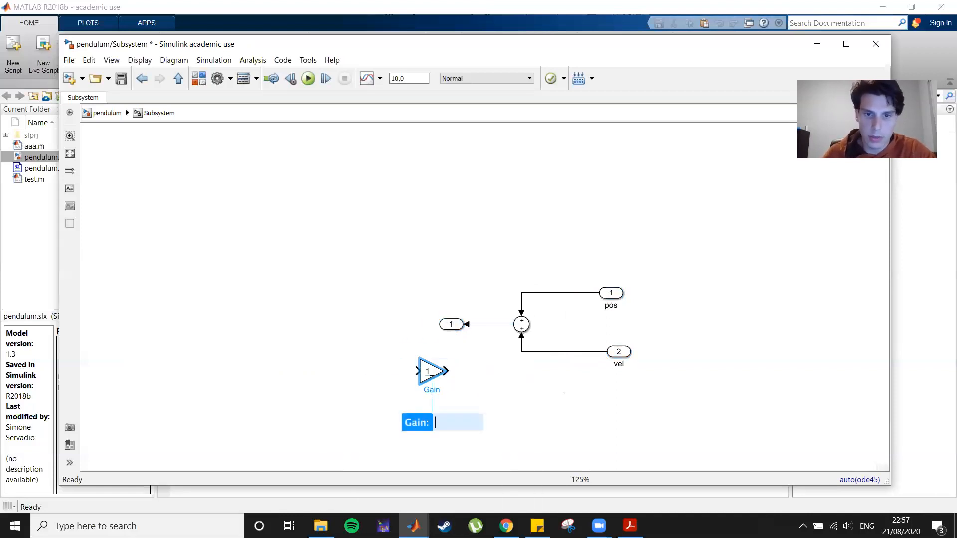
type("-2")
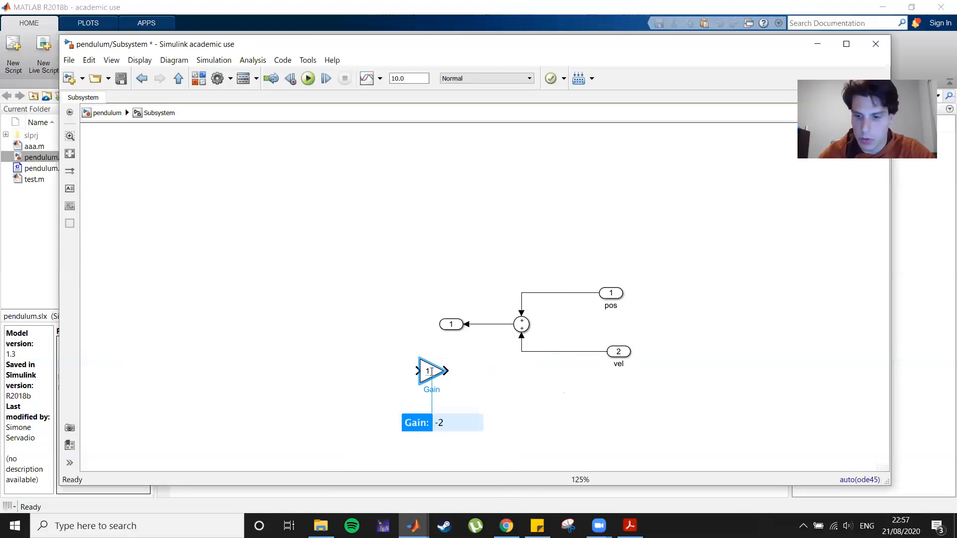
key("Return")
Duplicate the -2 gain block and flip both gain blocks to face left.
left_click(506, 427)
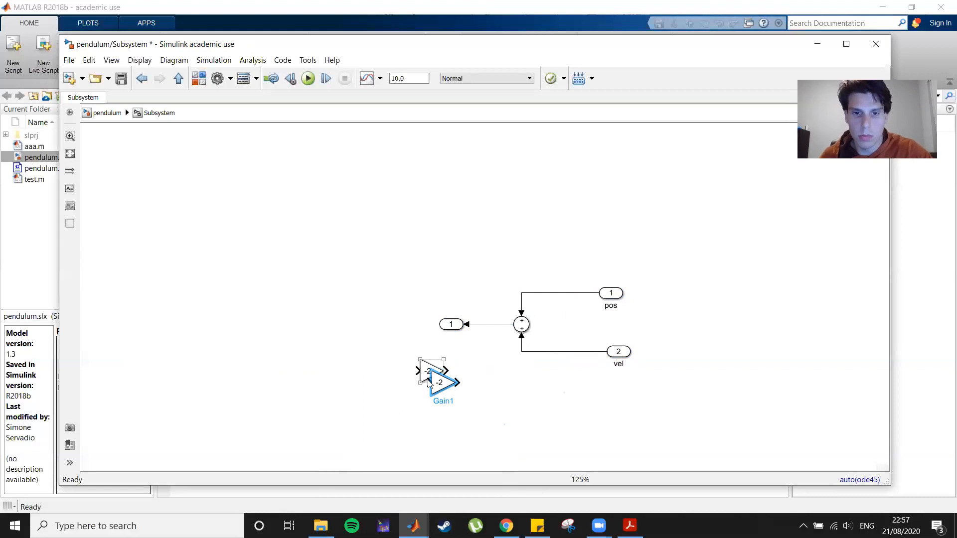
left_click_drag(429, 375, 582, 413)
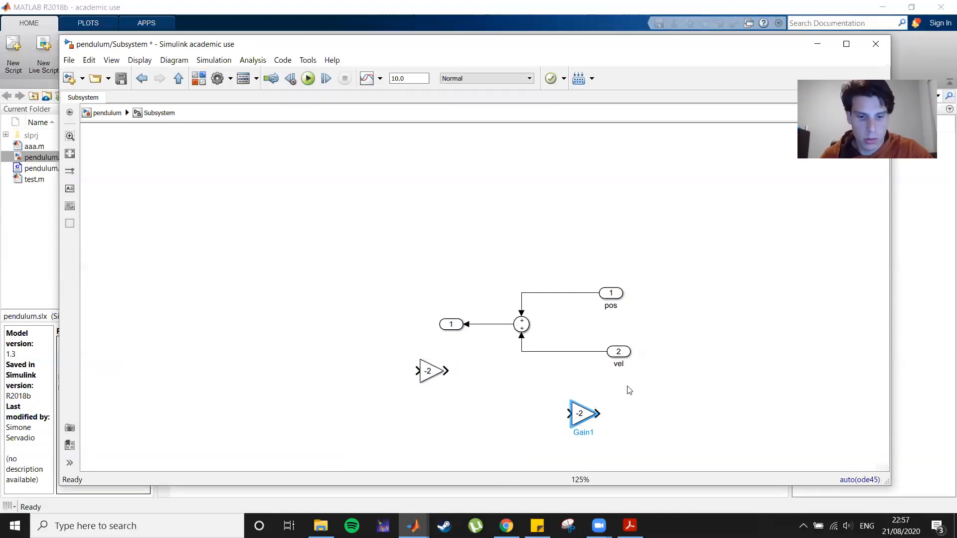
key("ctrl+i")
left_click(436, 378)
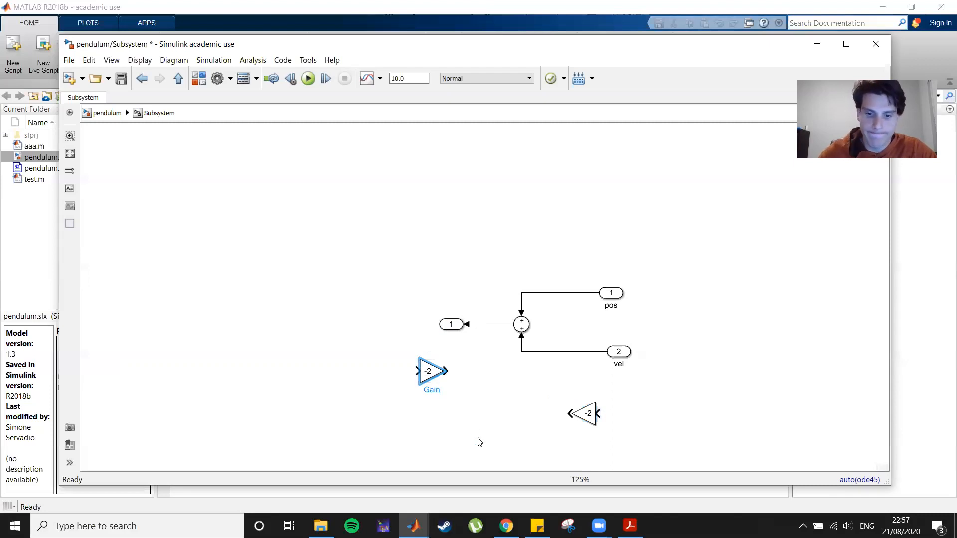
key("ctrl+i")
Insert the two gain blocks into the pos and vel lines feeding the Sum block, shifting the inports right.
left_click_drag(621, 292, 640, 294)
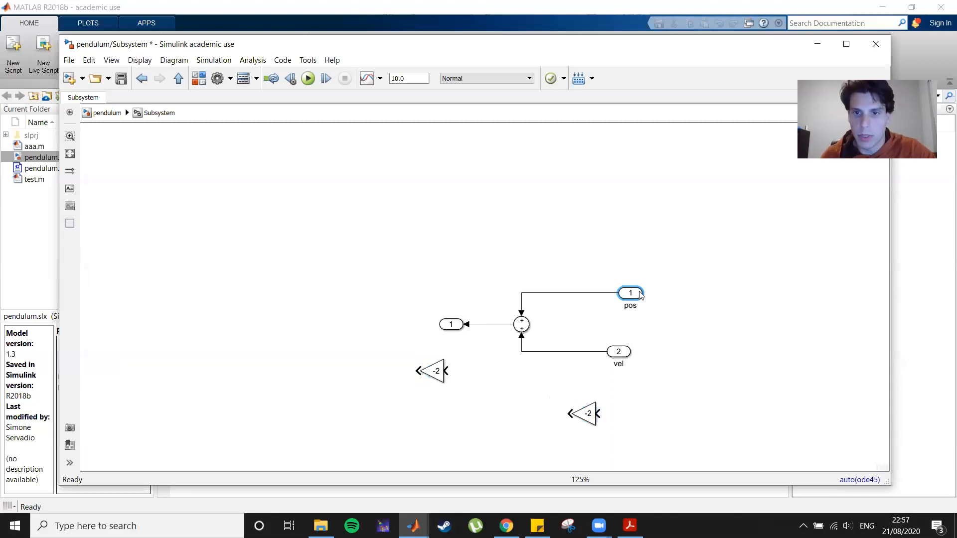
left_click_drag(574, 411, 588, 299)
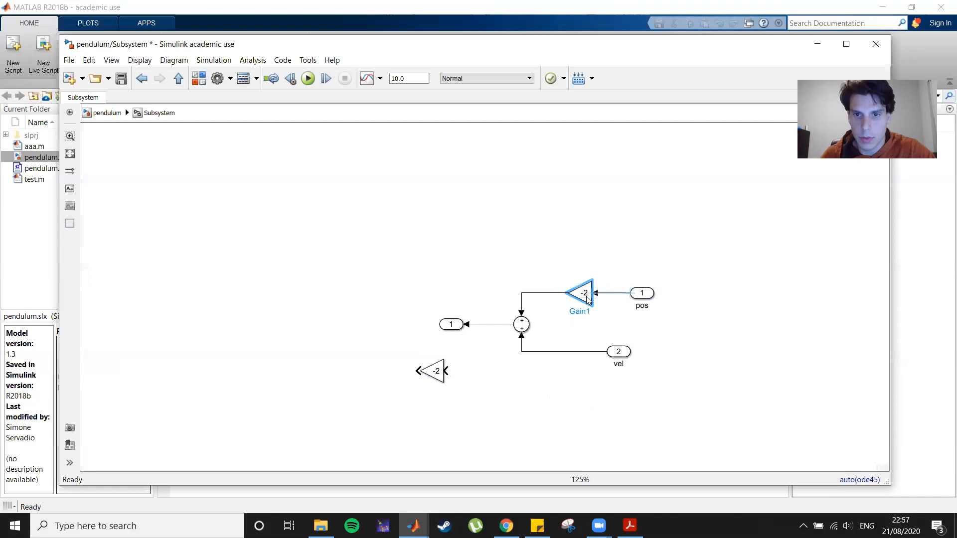
left_click_drag(430, 371, 652, 353)
left_click(627, 352)
left_click_drag(580, 354, 591, 355)
left_click(560, 390)
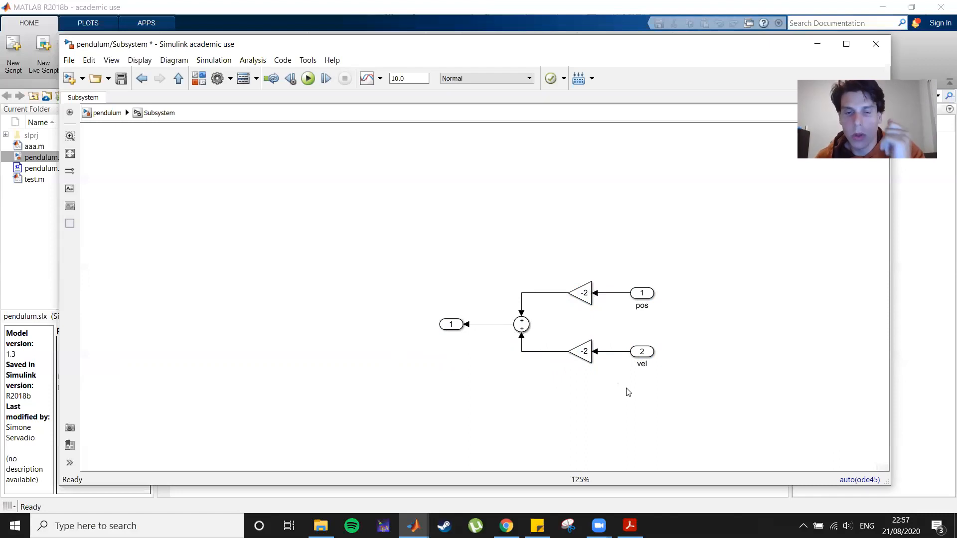
Rename the subsystem's outport to torque.
left_click(641, 293)
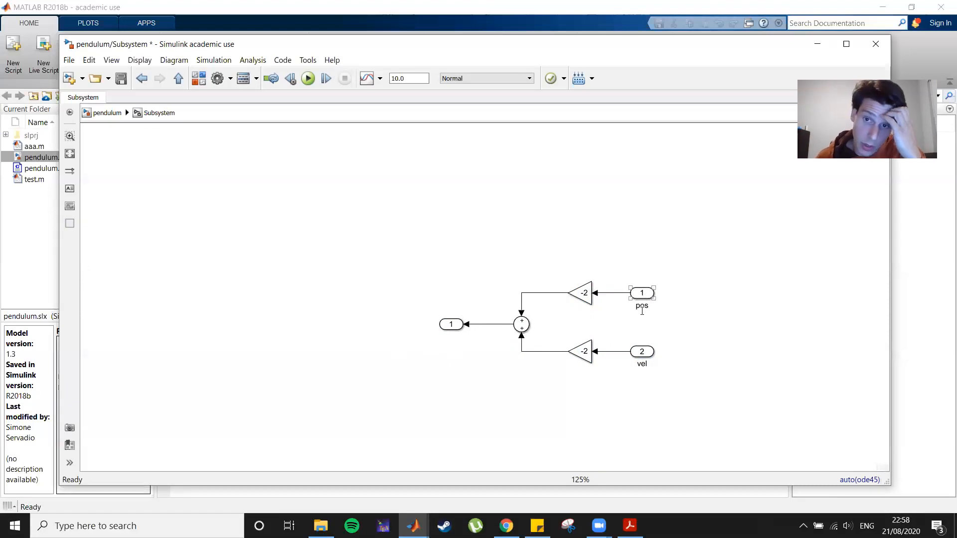
left_click(641, 364)
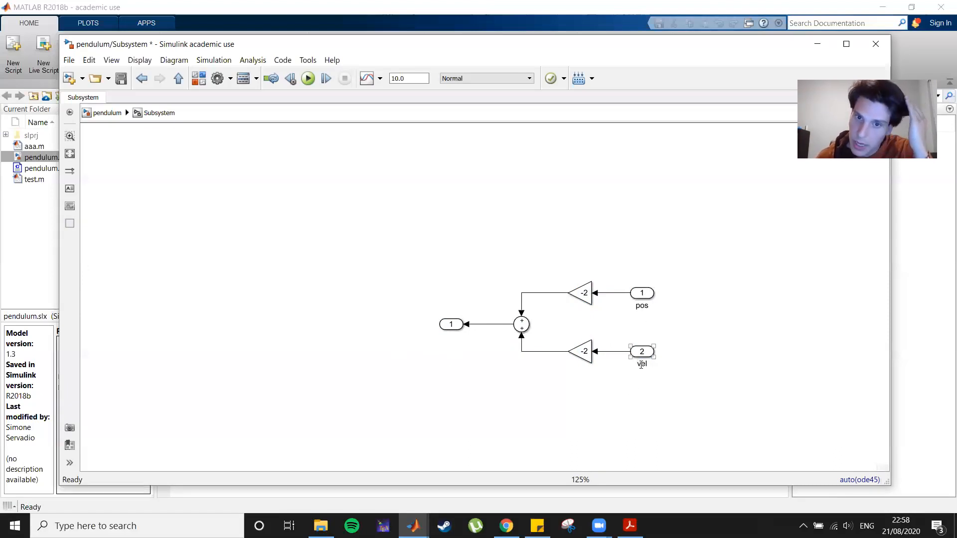
left_click(586, 297)
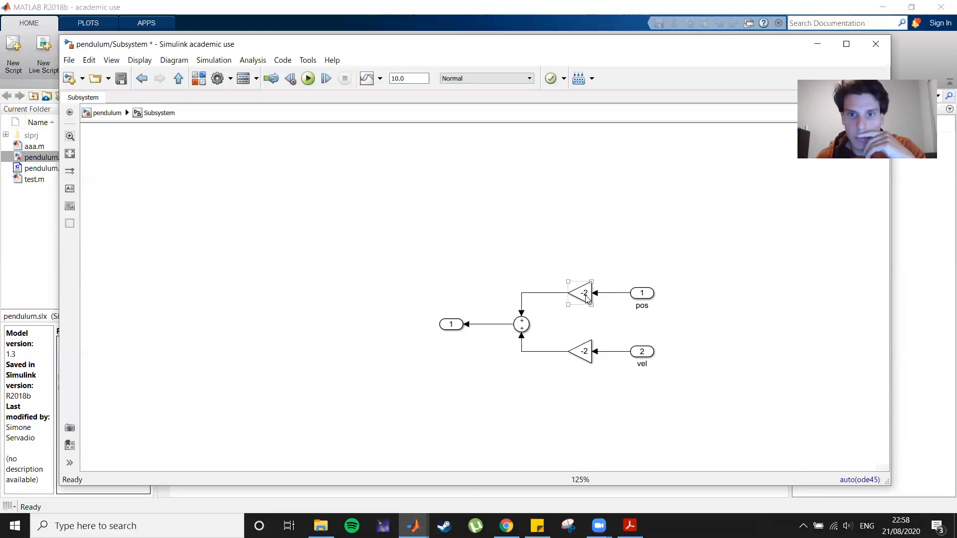
left_click(580, 349)
left_click(460, 323)
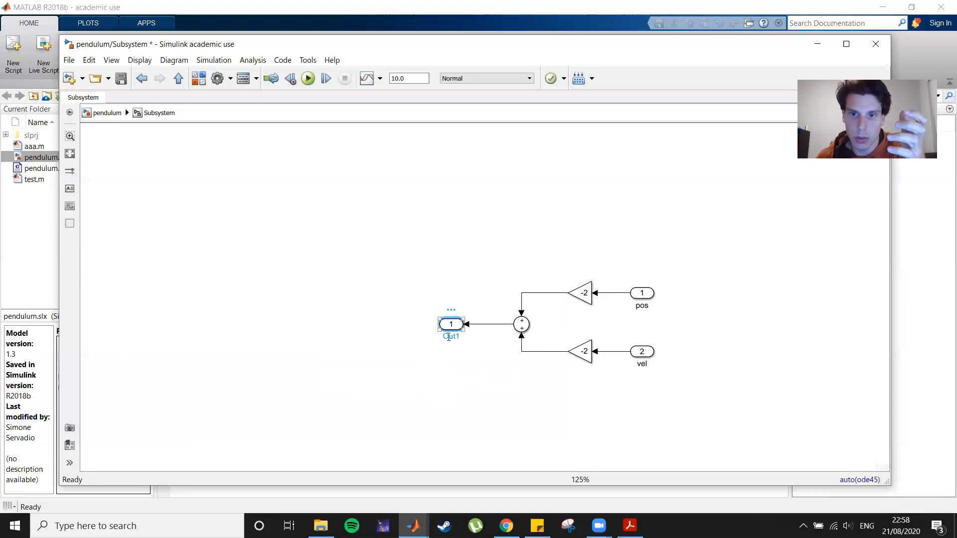
left_click_drag(443, 337, 462, 342)
type("torque")
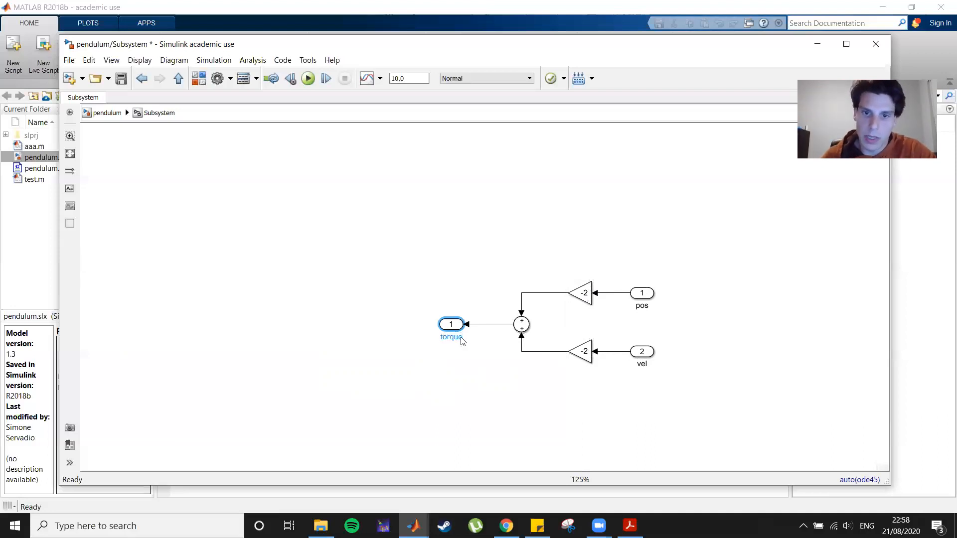
left_click(455, 397)
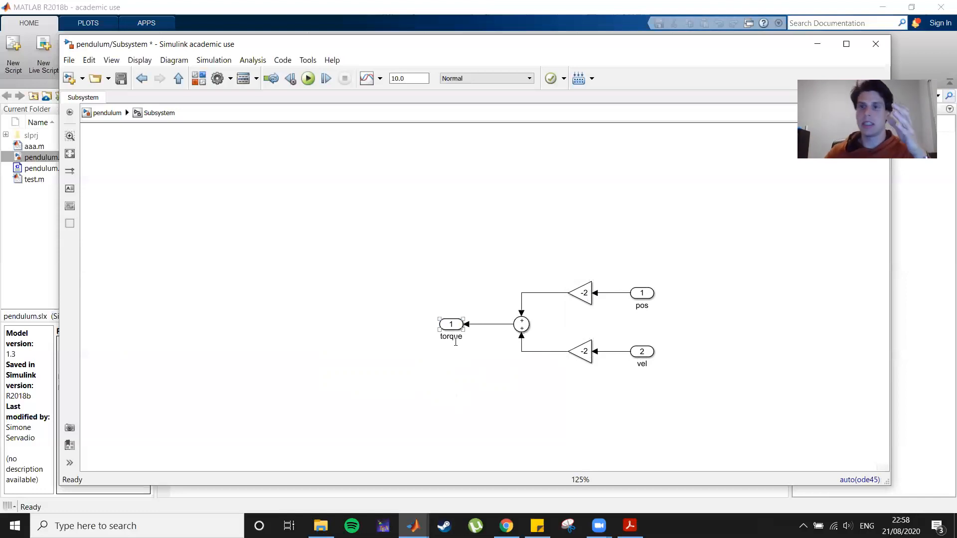
left_click(421, 332)
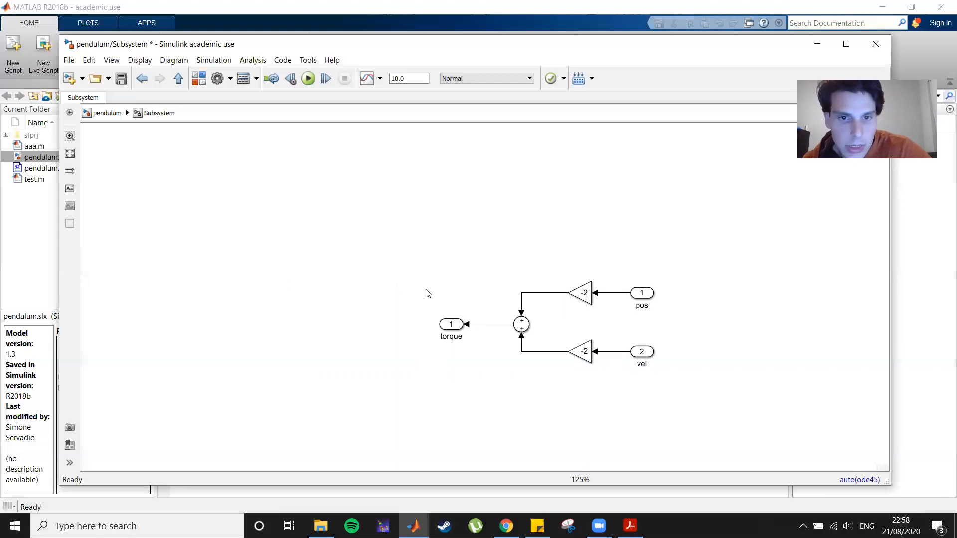
Return to the top-level model and wire the Pos and Vel outputs into the subsystem's pos and vel inputs.
left_click(99, 114)
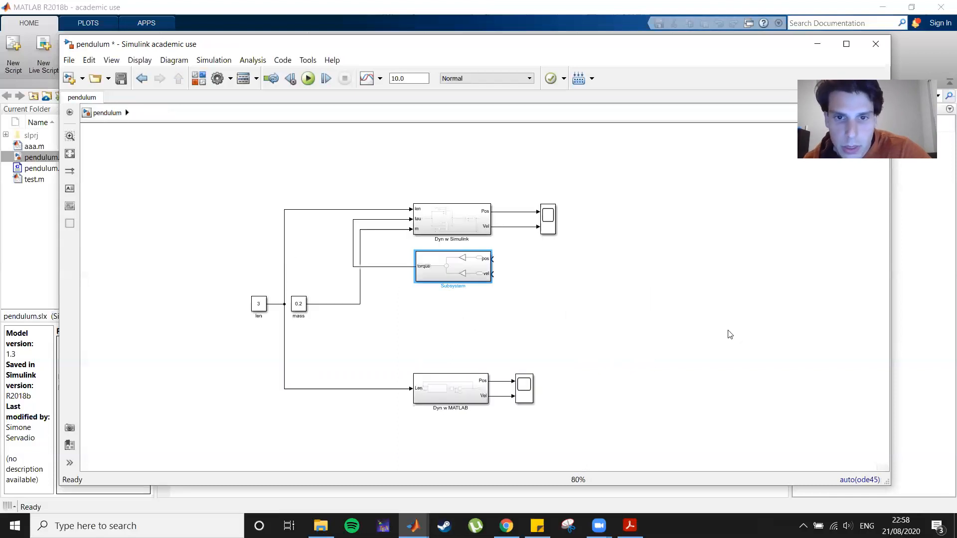
left_click_drag(492, 259, 516, 212)
left_click_drag(491, 274, 529, 226)
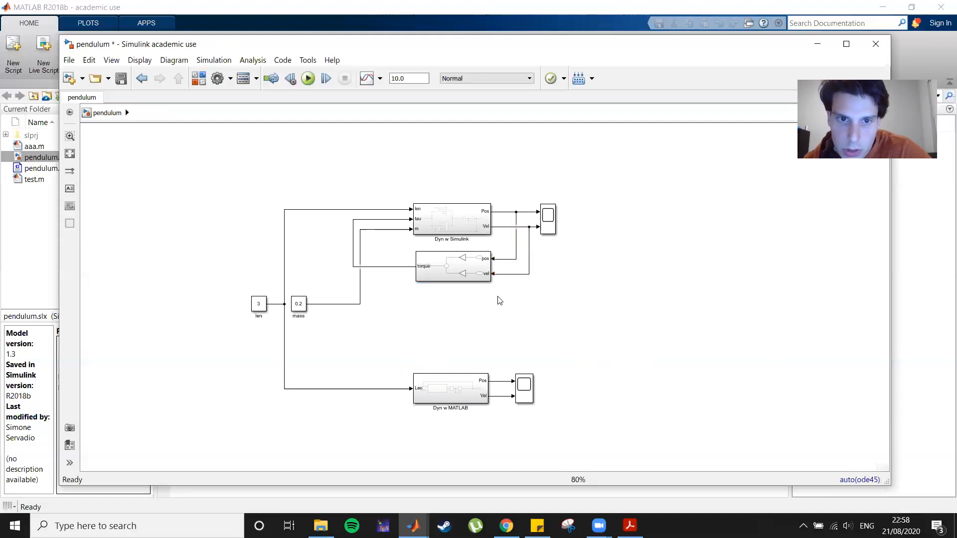
left_click_drag(458, 272, 456, 271)
left_click(700, 337)
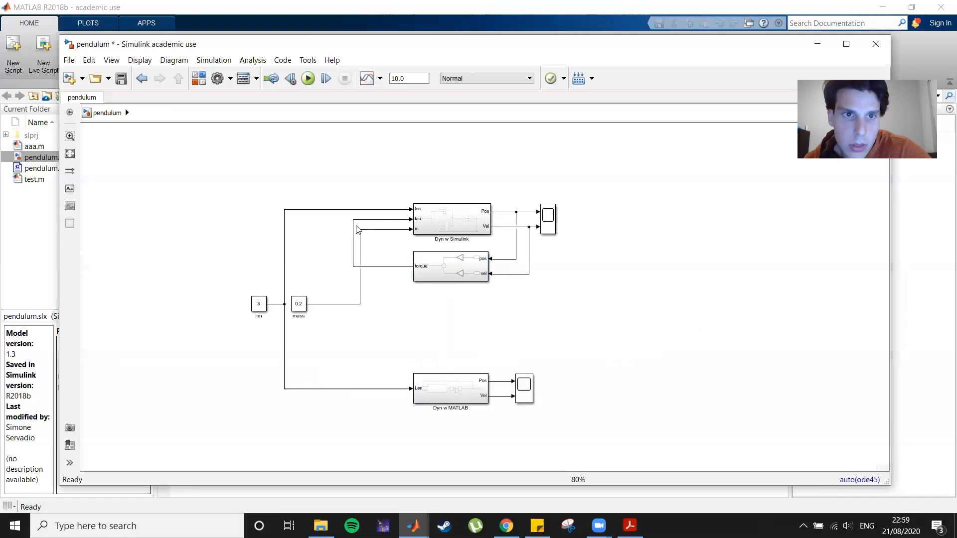
Run the simulation and examine the position and velocity plot in the Scope window, then close it.
left_click(308, 78)
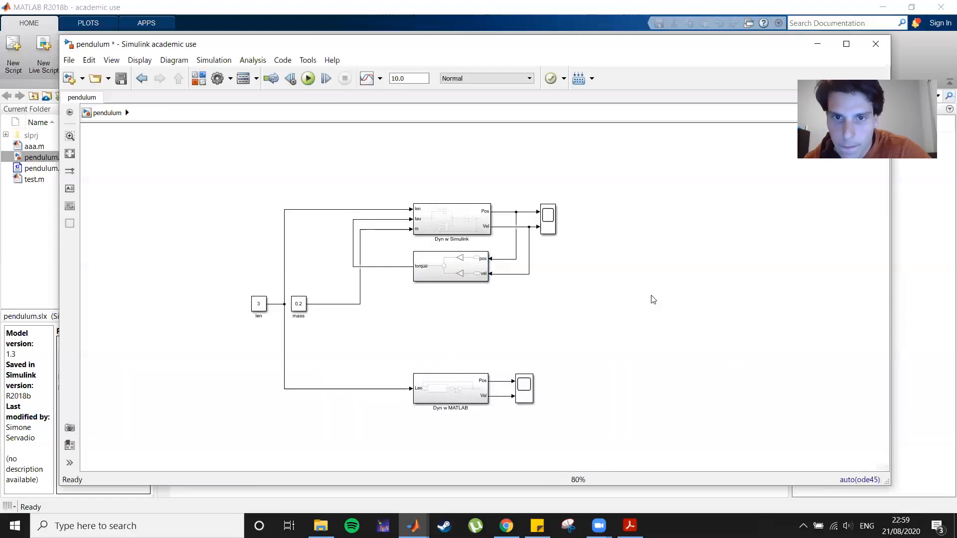
double_click(548, 220)
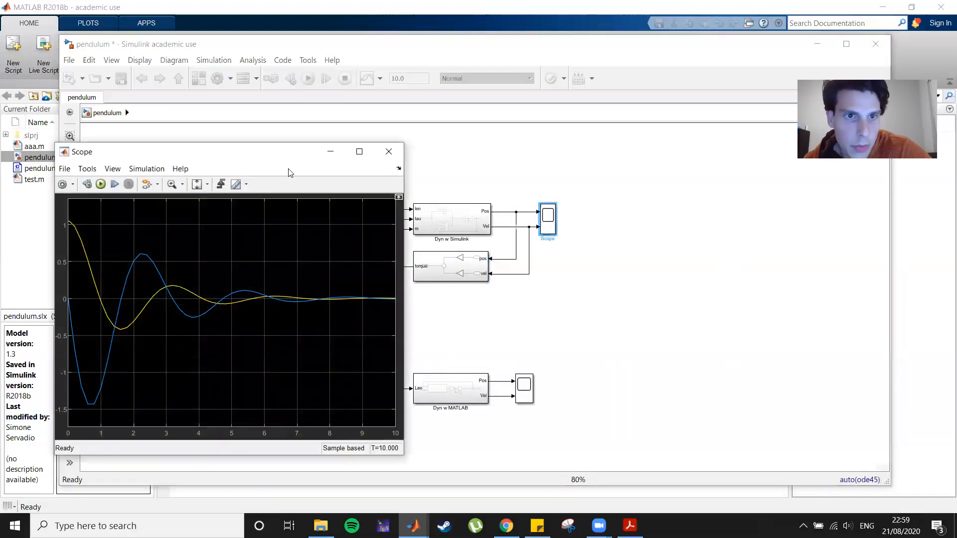
left_click_drag(280, 150, 562, 103)
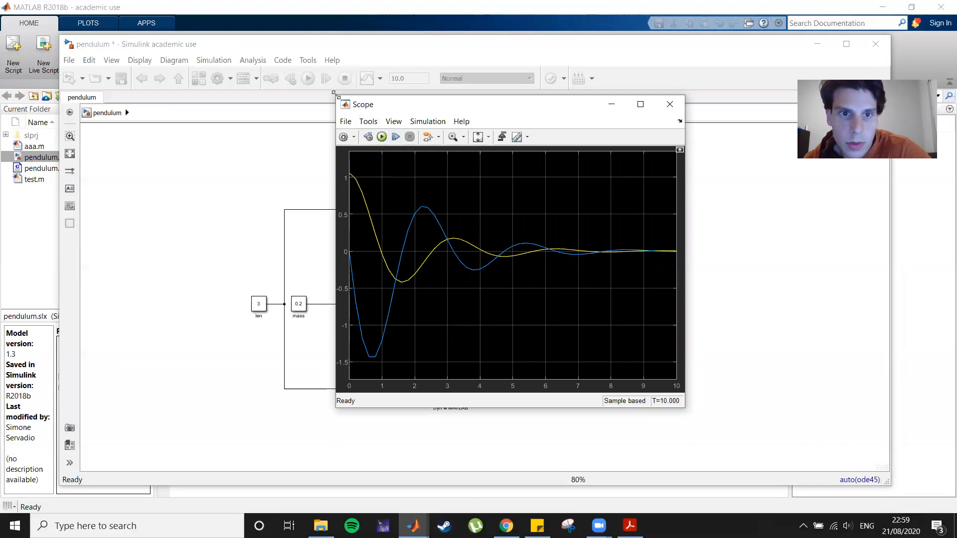
left_click_drag(334, 93, 237, 42)
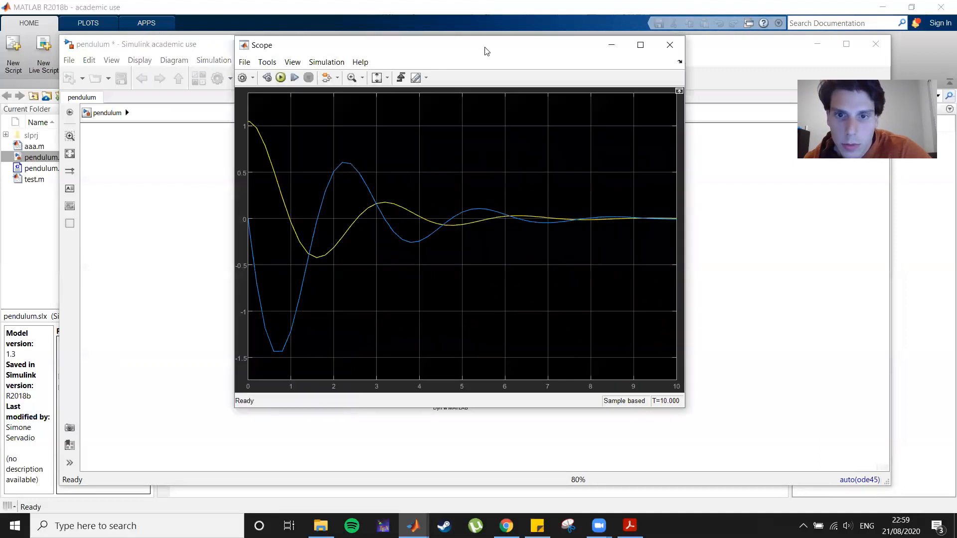
left_click_drag(487, 47, 537, 80)
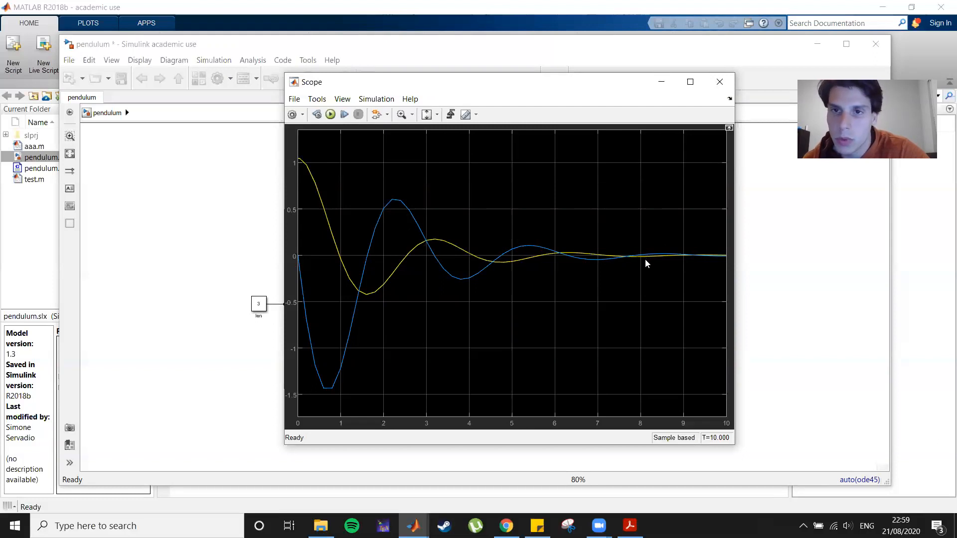
left_click(719, 83)
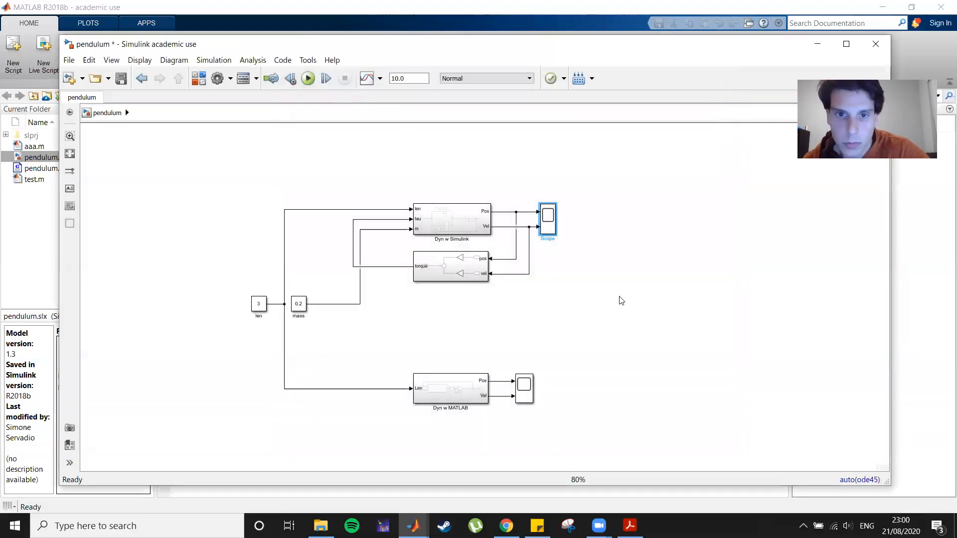
Add a new Scope block and connect the subsystem's torque output to it.
double_click(384, 327)
type("t")
key("BackSpace")
type("scope")
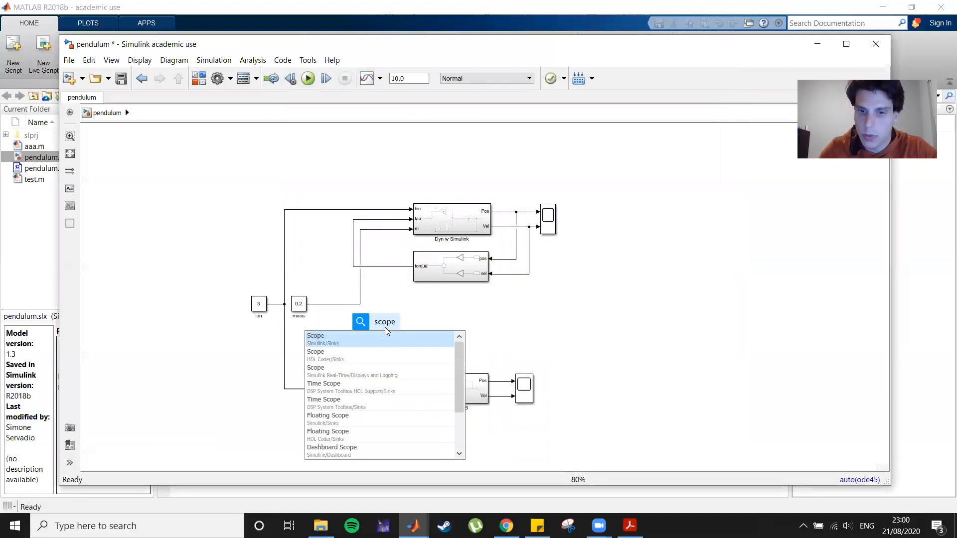
key("Return")
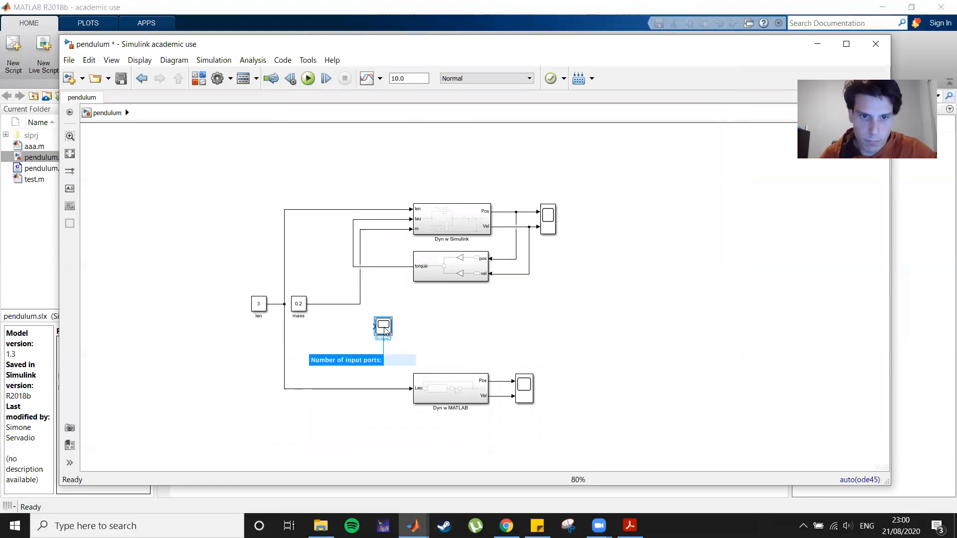
key("Return")
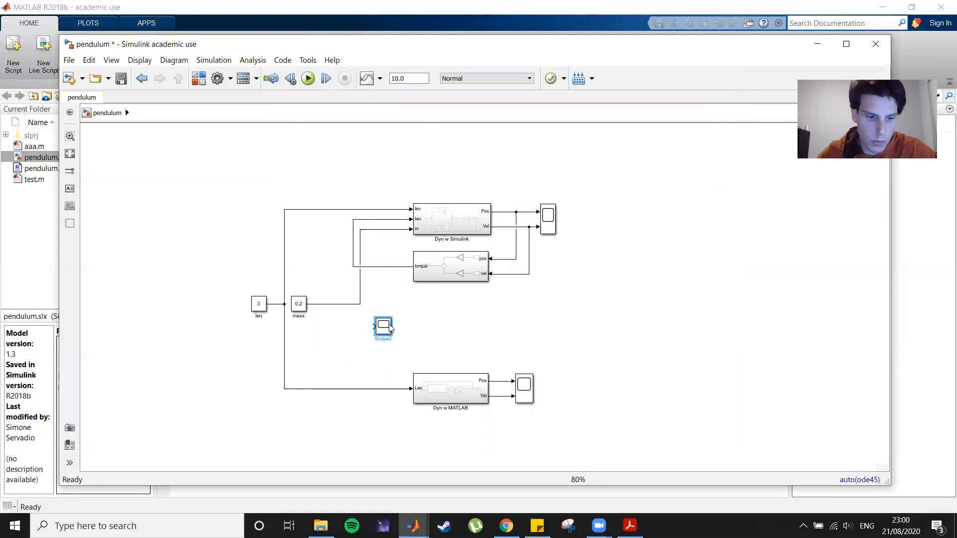
left_click_drag(390, 327, 329, 271)
left_click(350, 265)
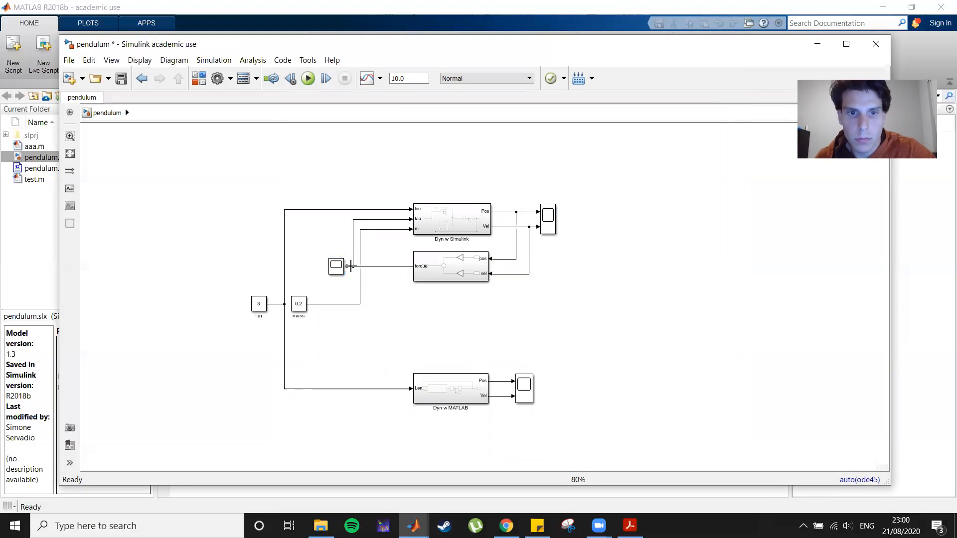
Run the simulation and compare the torque plot in Scope2 with the Scope plot side by side.
left_click(308, 78)
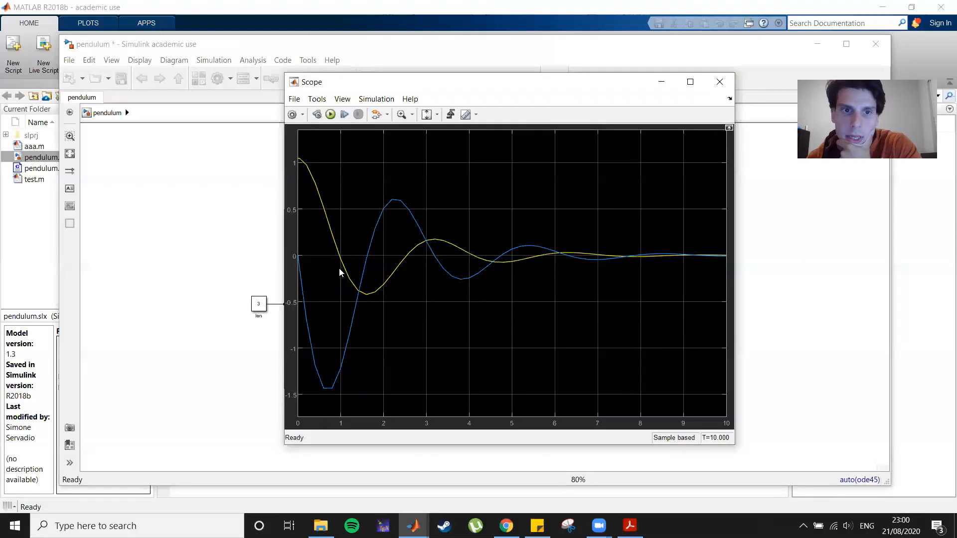
left_click(334, 269)
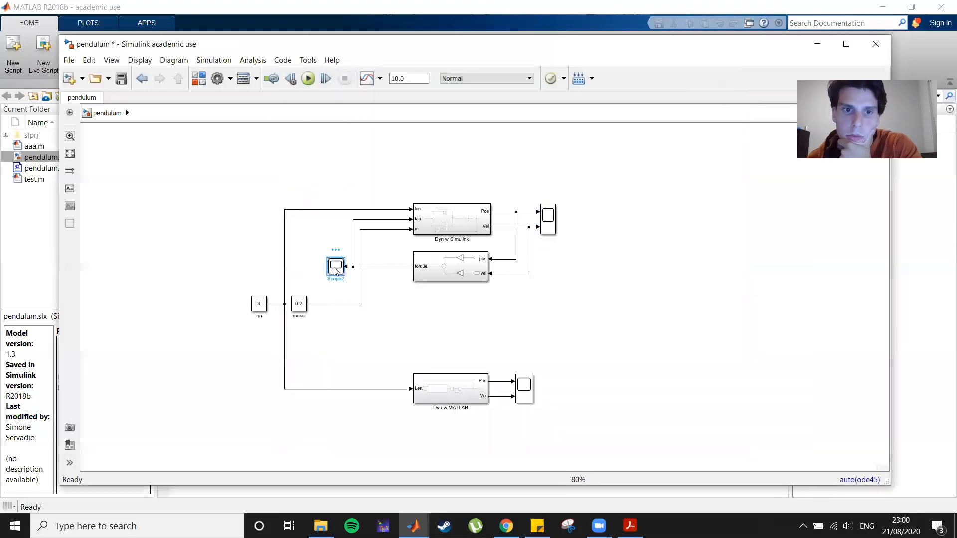
double_click(335, 269)
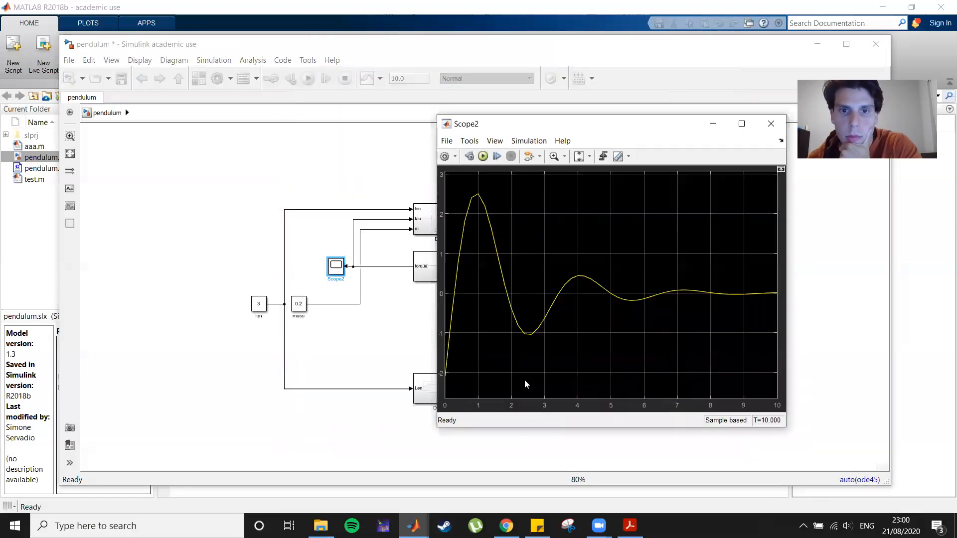
left_click(413, 526)
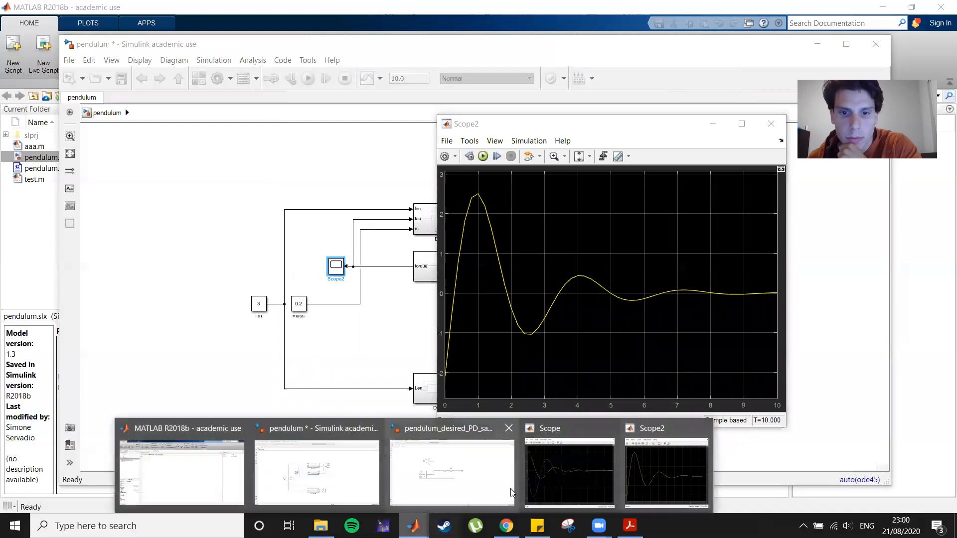
left_click(584, 484)
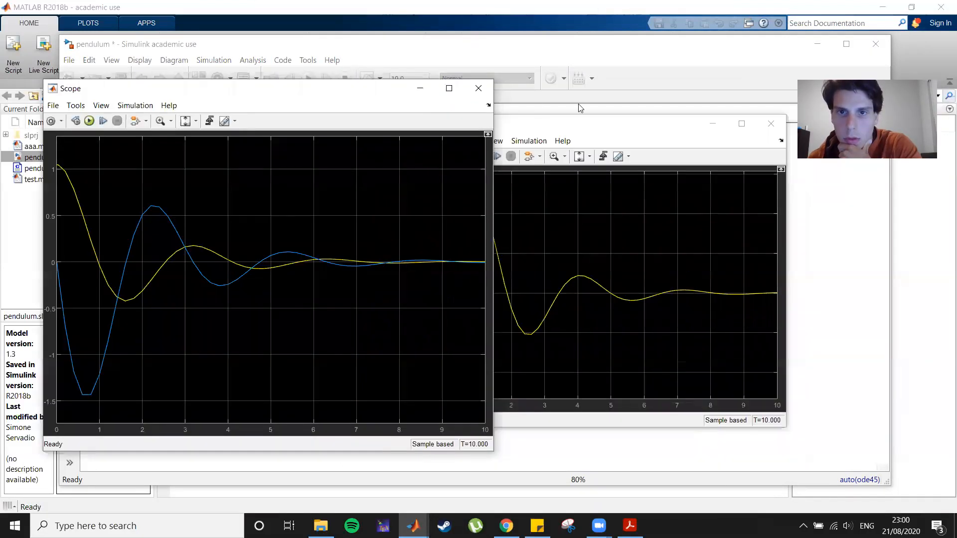
left_click(566, 130)
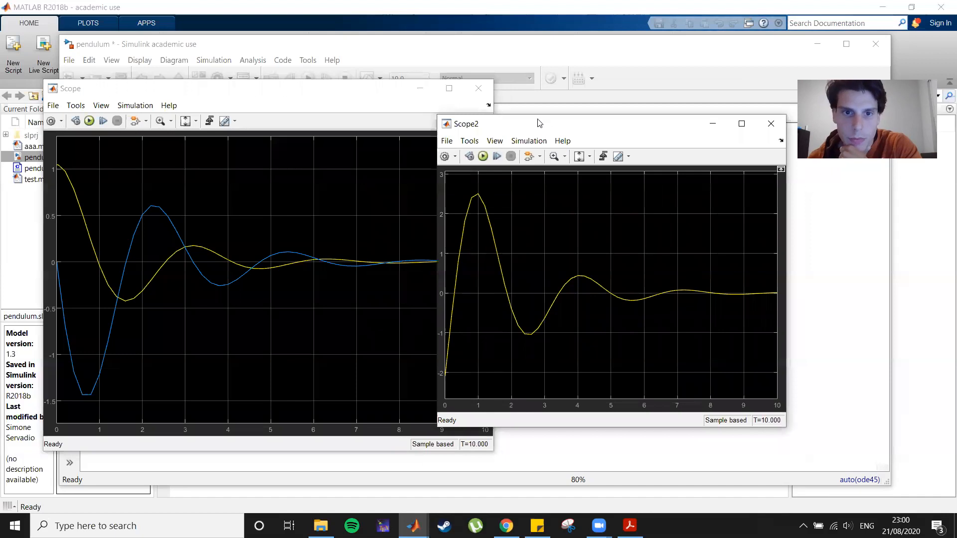
Rearrange the Scope2 plot window beside Scope, then close both scope windows.
left_click_drag(539, 124, 585, 102)
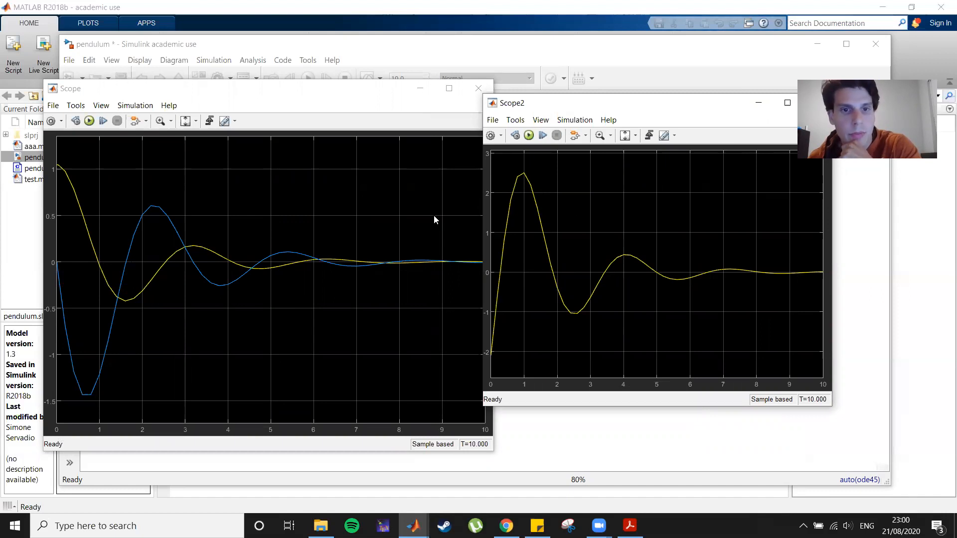
left_click_drag(806, 103, 648, 113)
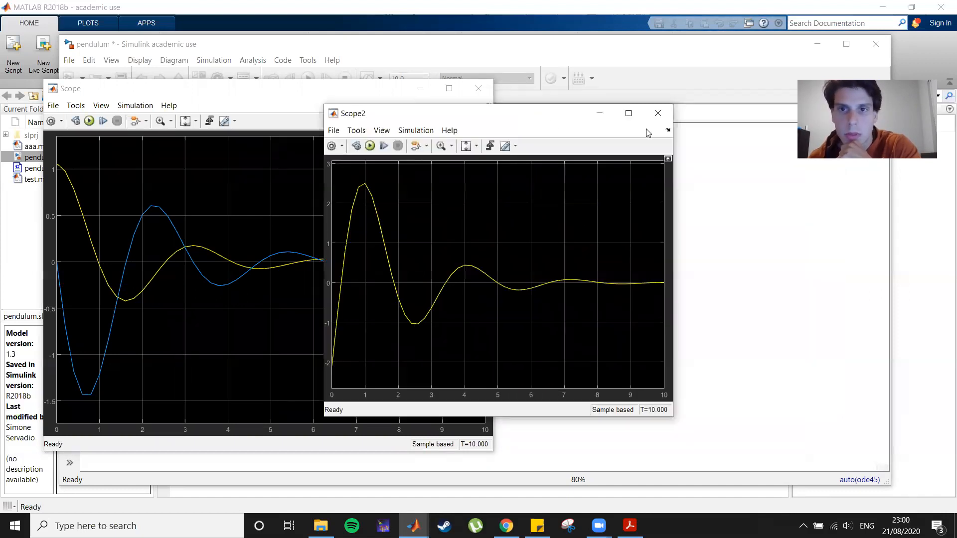
left_click(666, 117)
left_click(478, 88)
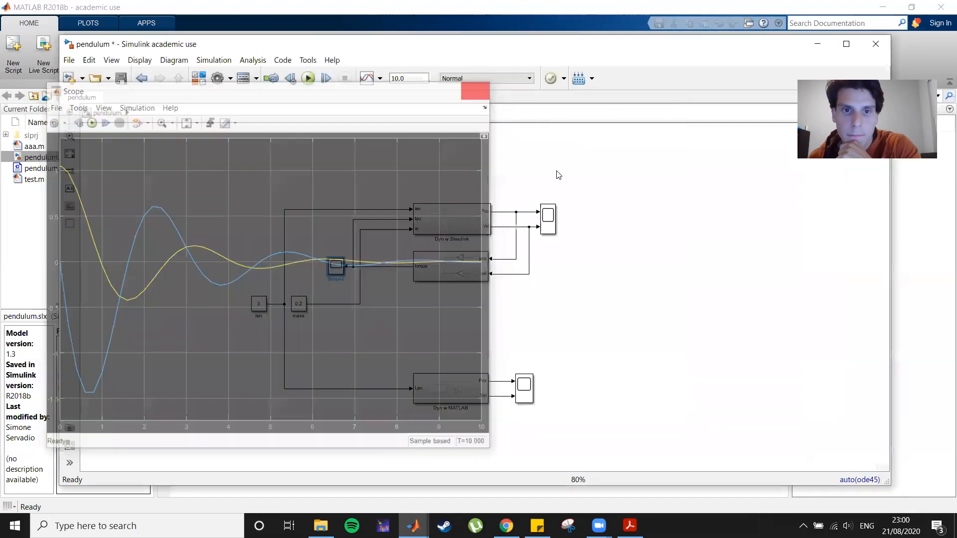
Move the Dyn w MATLAB subsystem and its Scope1 block up closer to the other blocks.
left_click_drag(450, 394, 445, 358)
left_click_drag(525, 386, 524, 356)
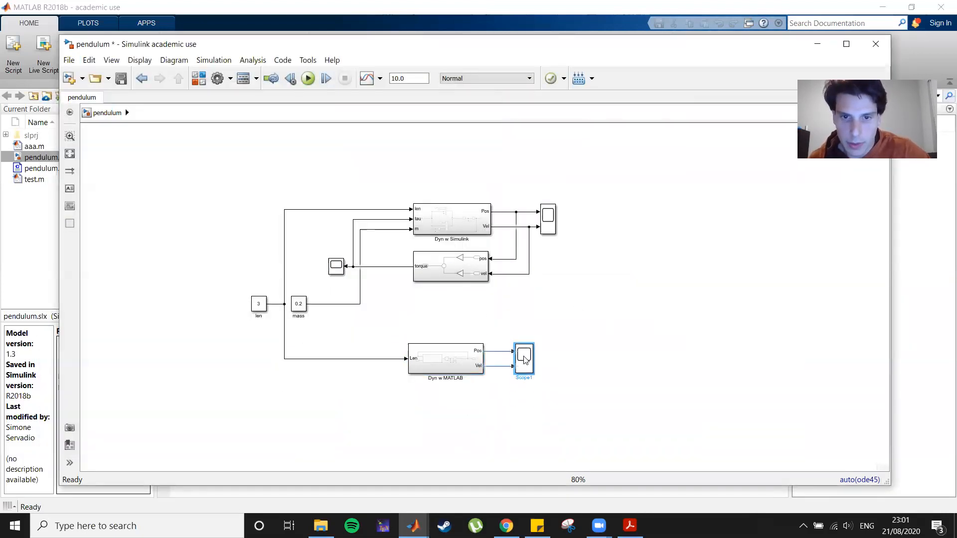
left_click(627, 359)
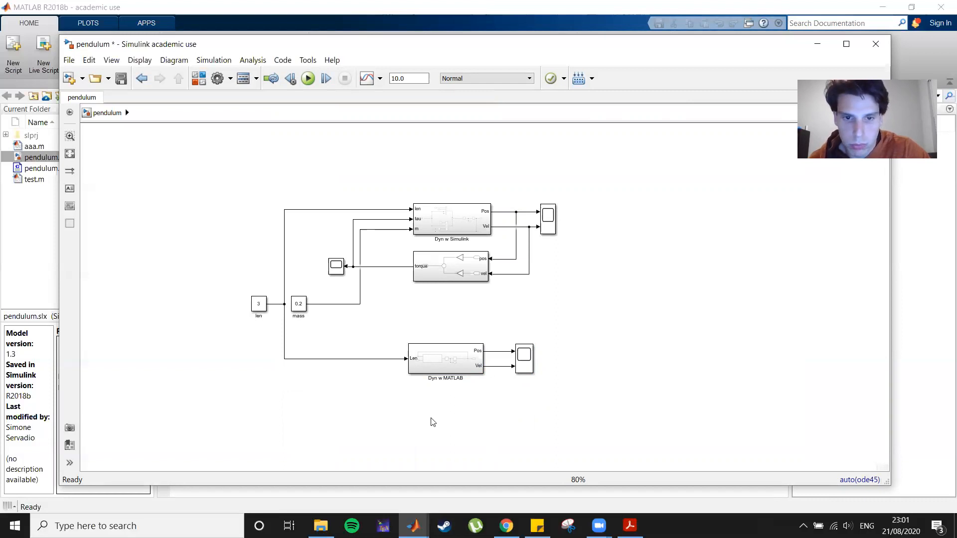
Open the MATLAB Function inside Dyn w MATLAB and add m and tau as inputs of the dyn function.
double_click(429, 358)
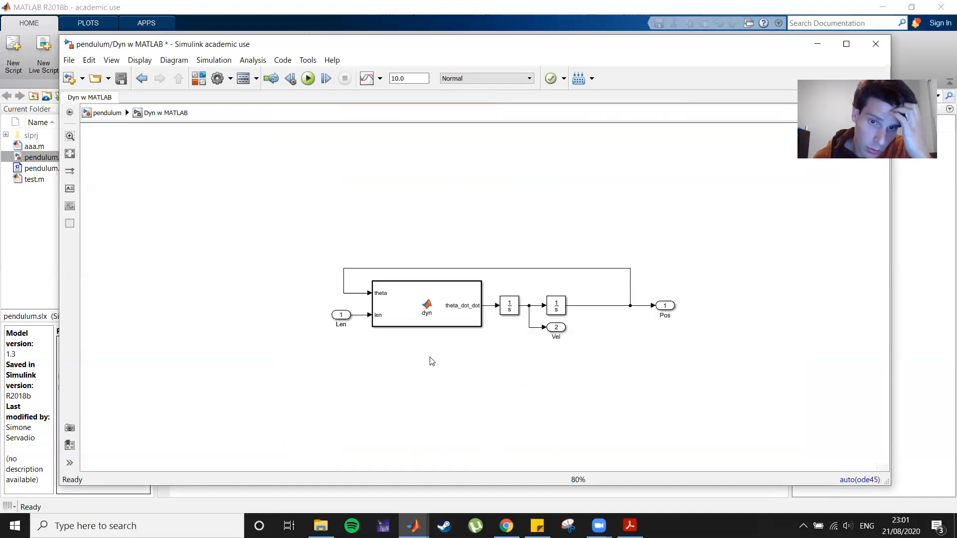
double_click(438, 311)
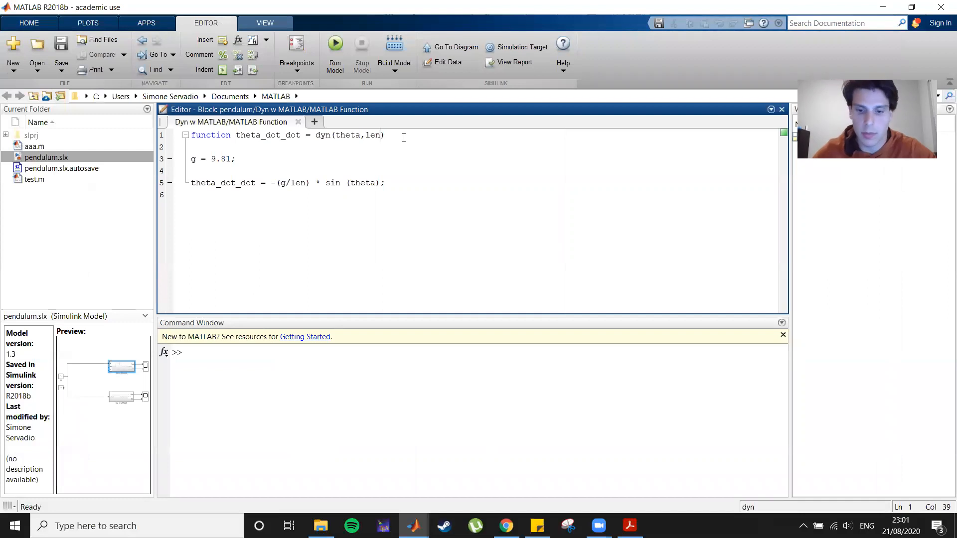
type(",m")
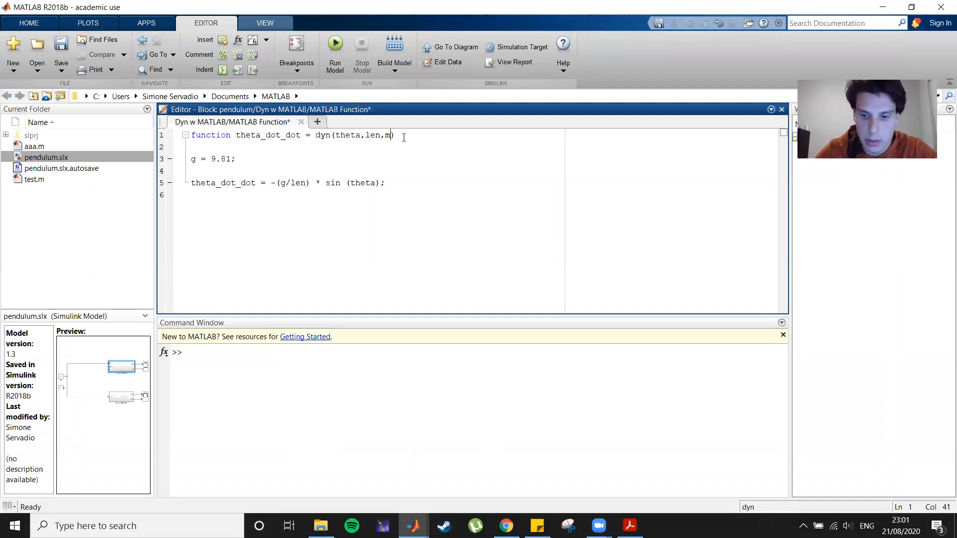
type(",tq")
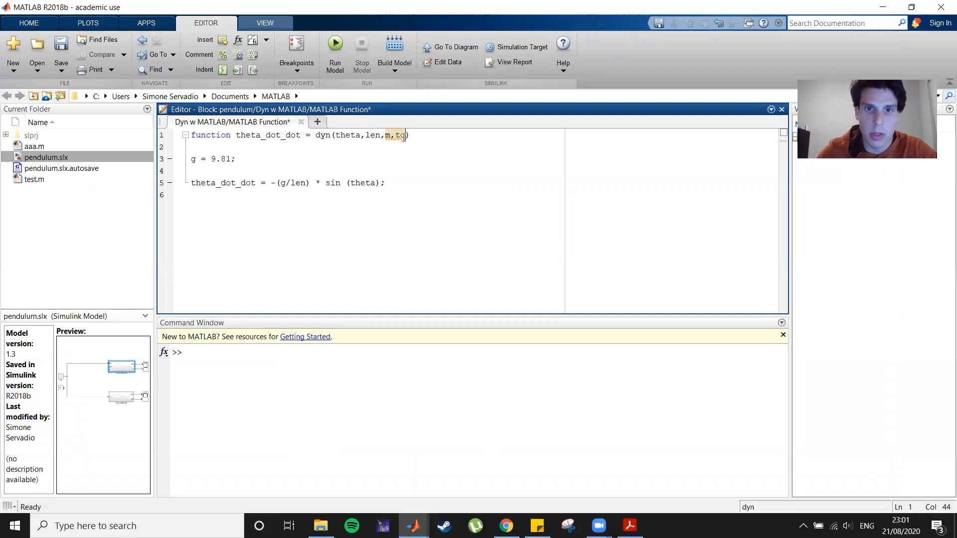
type("u")
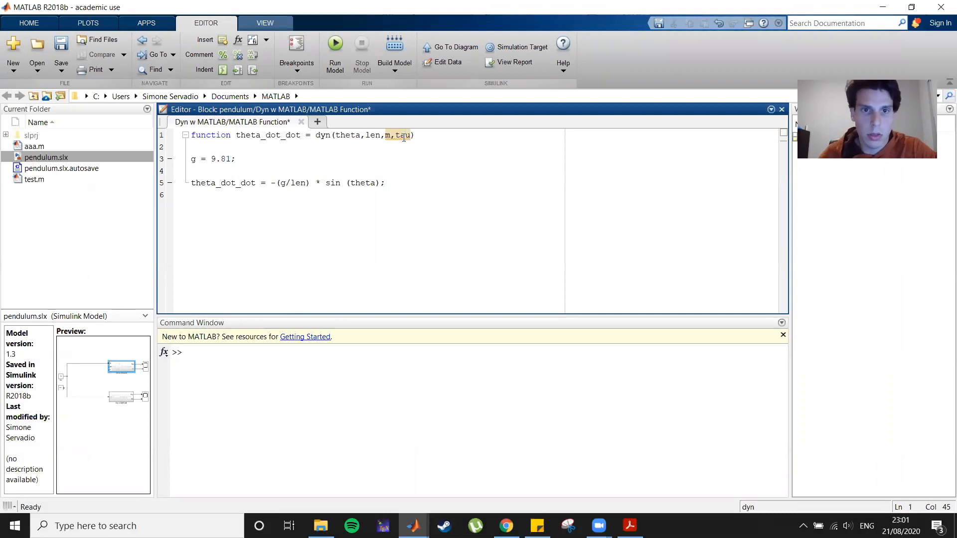
Append + tau/m/l^2 to the theta_dot_dot equation, referring to the controlled pendulum equation in the PDF notes.
left_click(383, 183)
type(";")
left_click(630, 526)
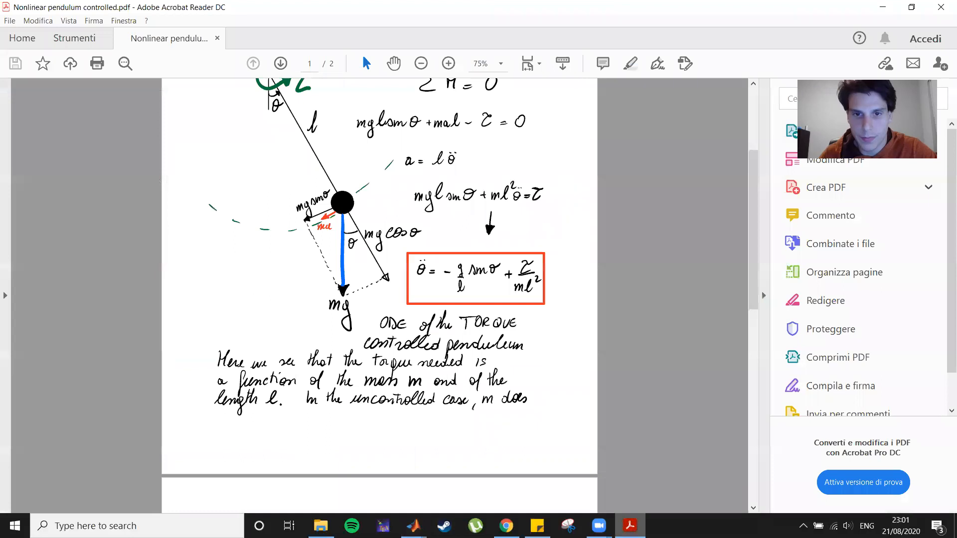
key("alt+Tab")
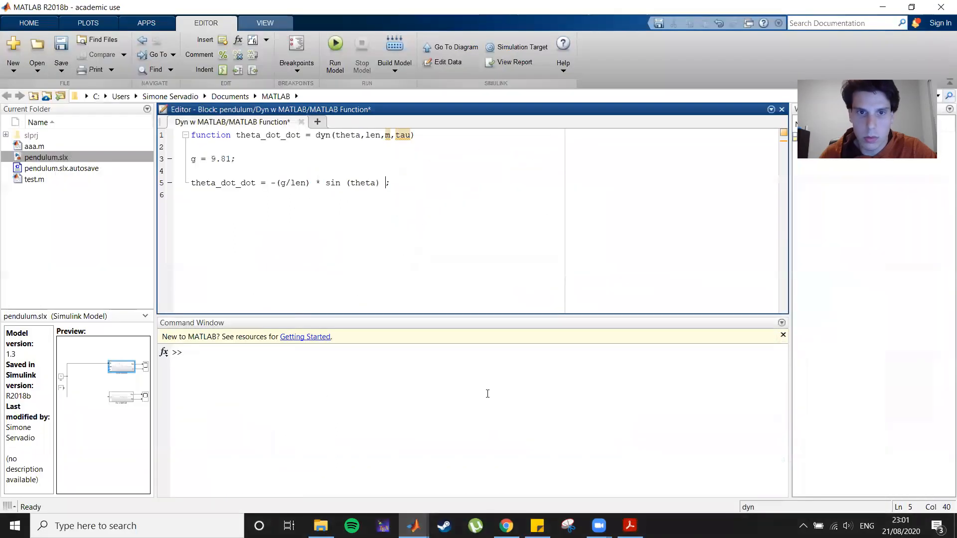
type("+t")
key("BackSpace")
type("tau")
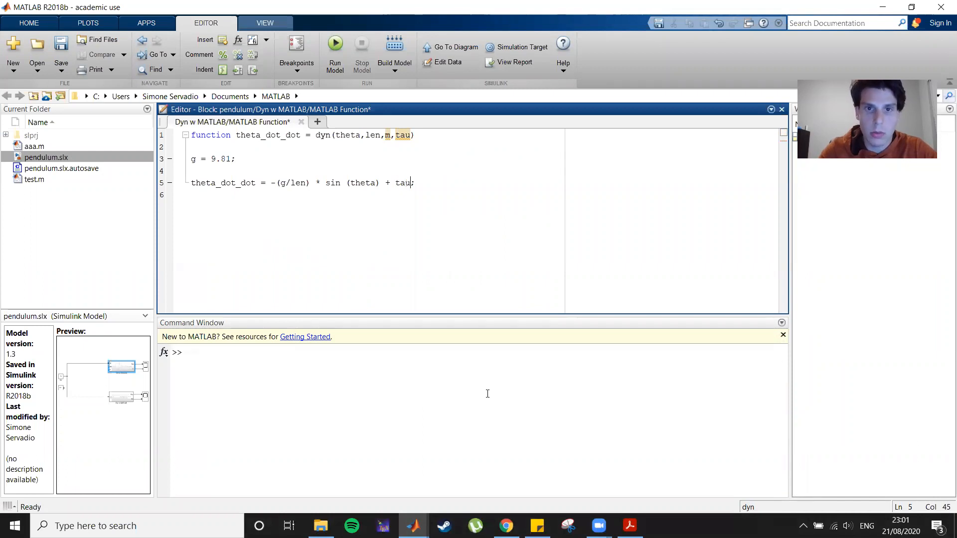
type("/m/l")
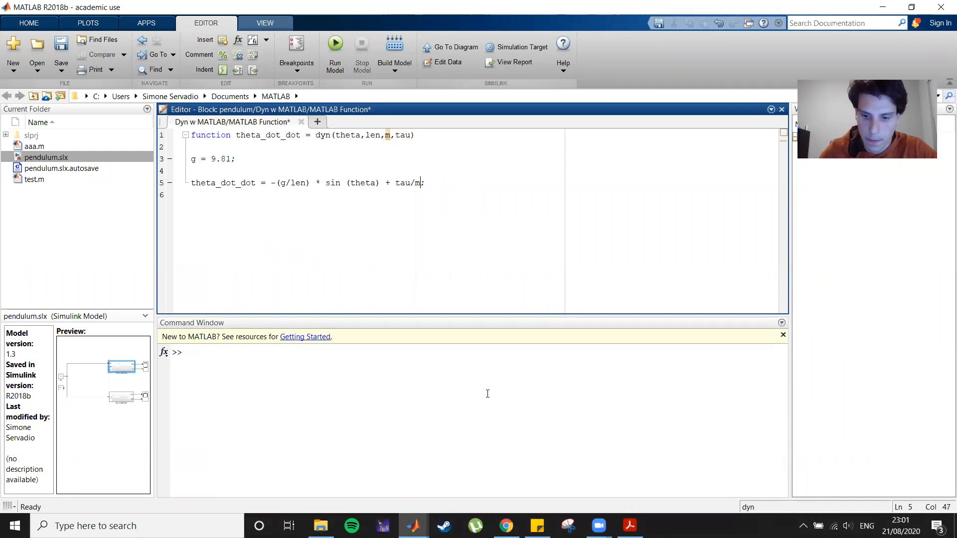
type("^2")
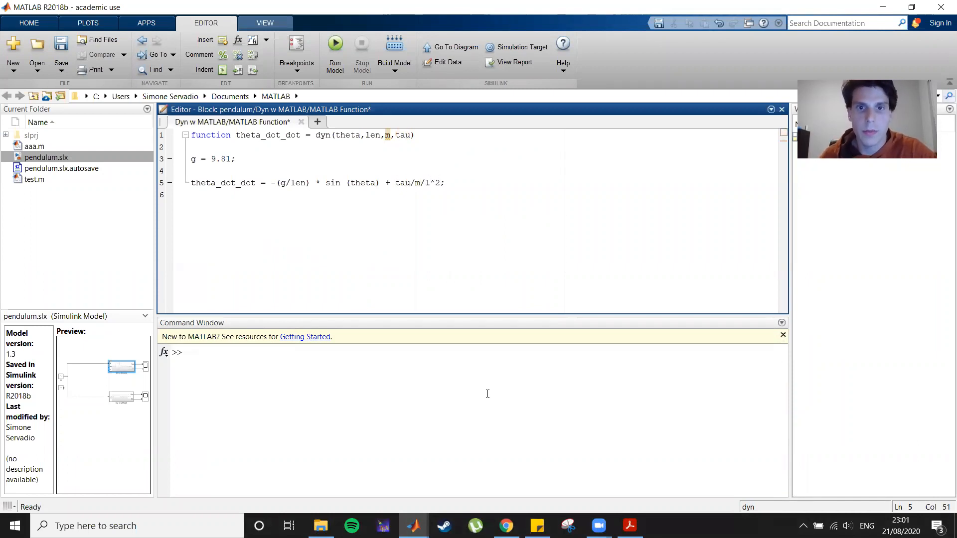
Change l to len in the torque term so it reads tau/m/len^2, and save the function.
left_click(448, 234)
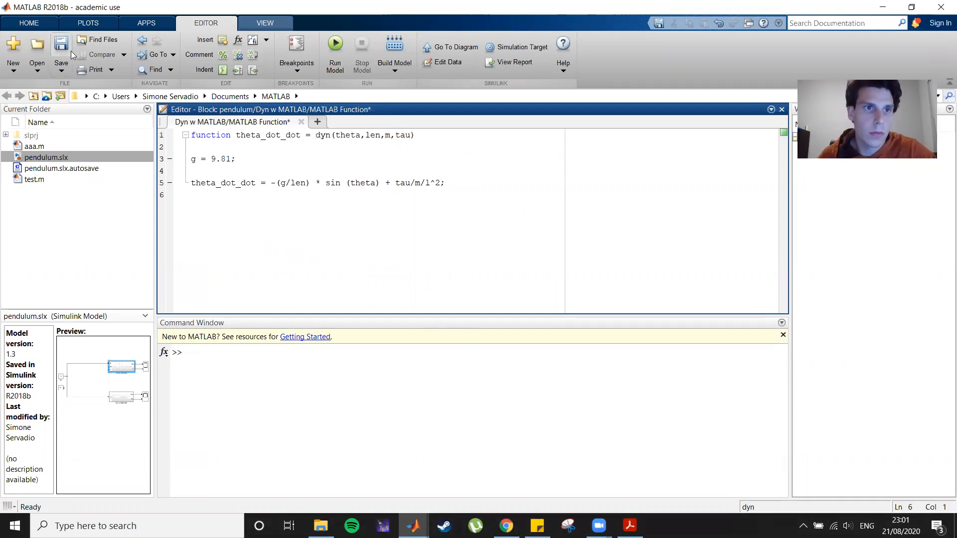
left_click(430, 183)
type("en")
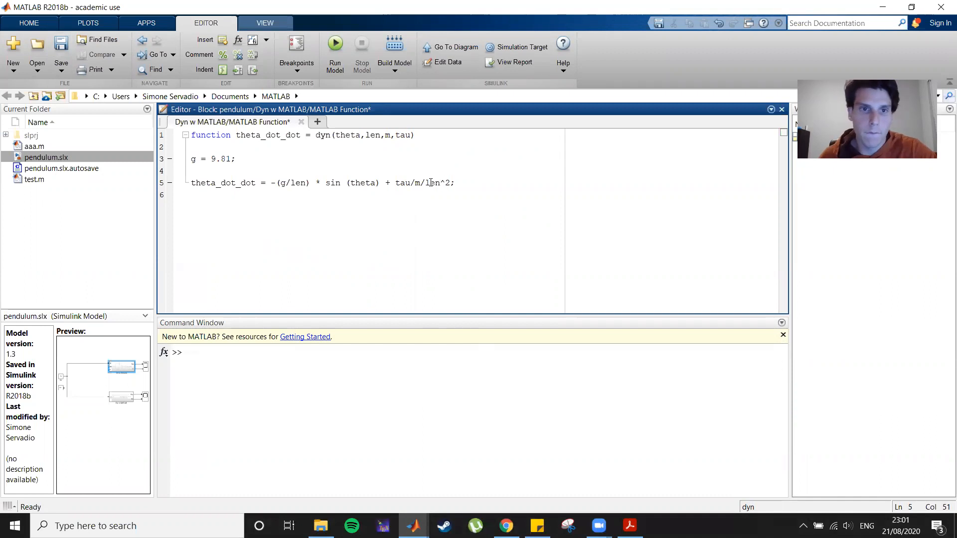
key("ctrl+s")
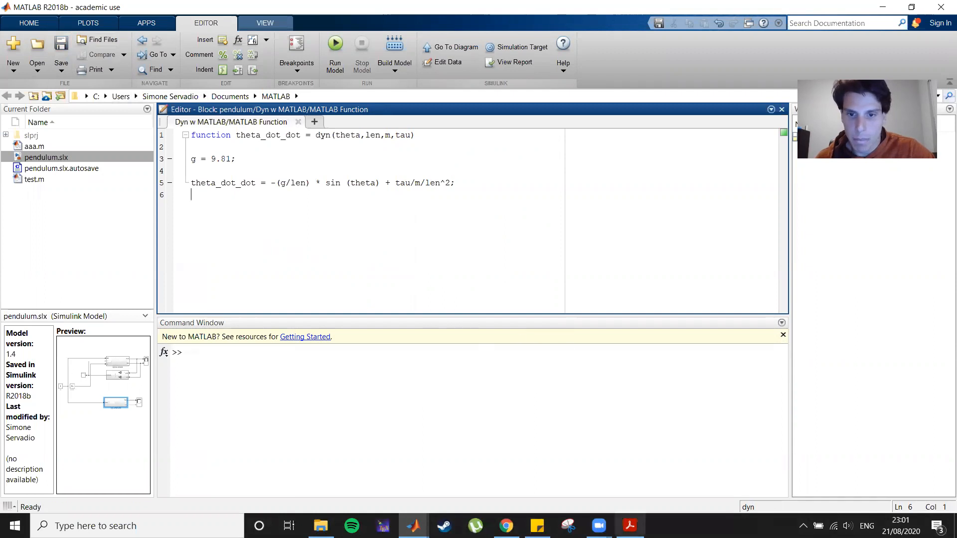
Switch back to the Dyn w MATLAB subsystem diagram and move the Len inport further left.
left_click(413, 526)
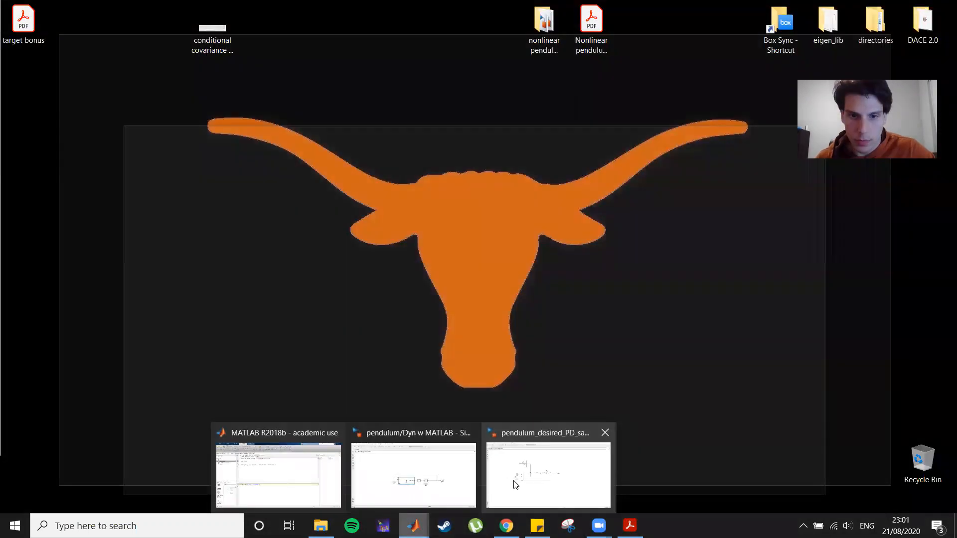
left_click(435, 477)
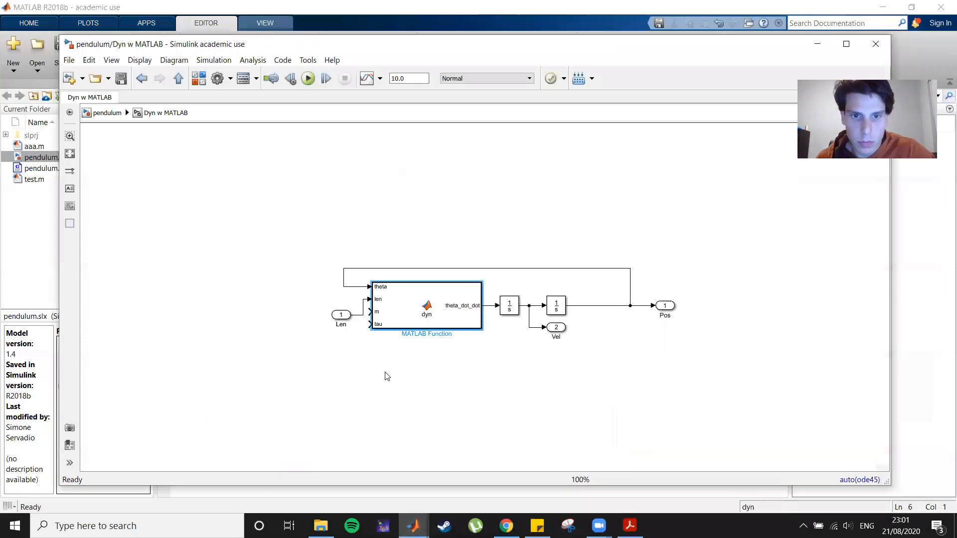
left_click(340, 319)
left_click_drag(339, 318, 265, 302)
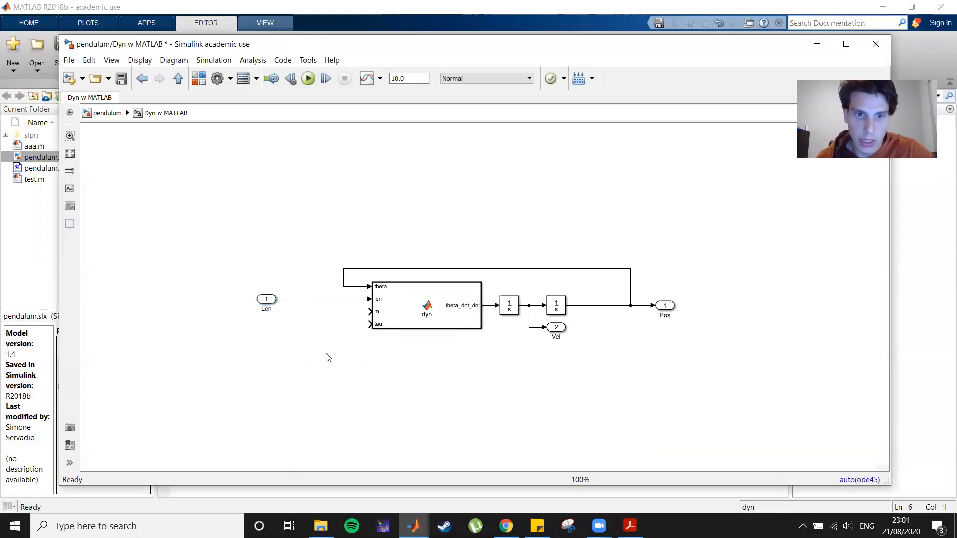
double_click(349, 356)
type("in")
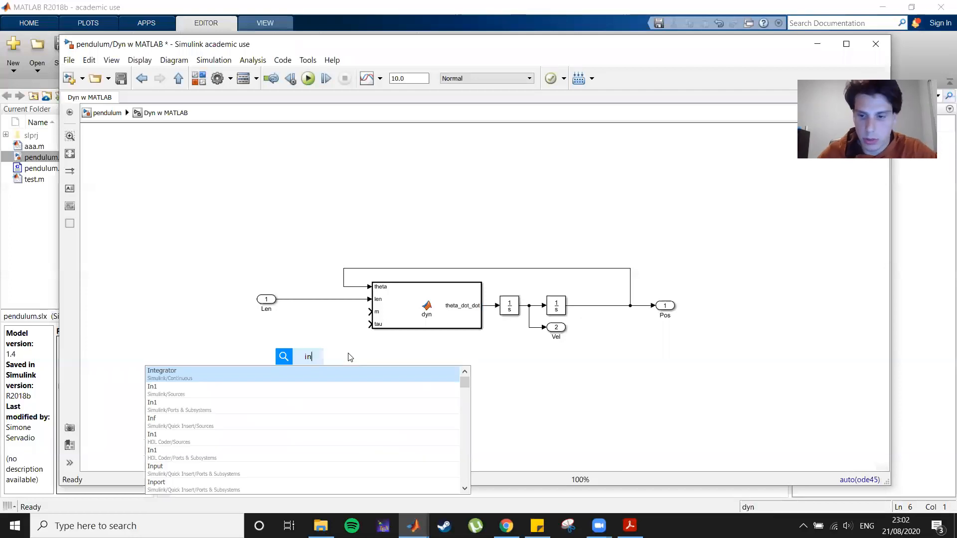
key("Return")
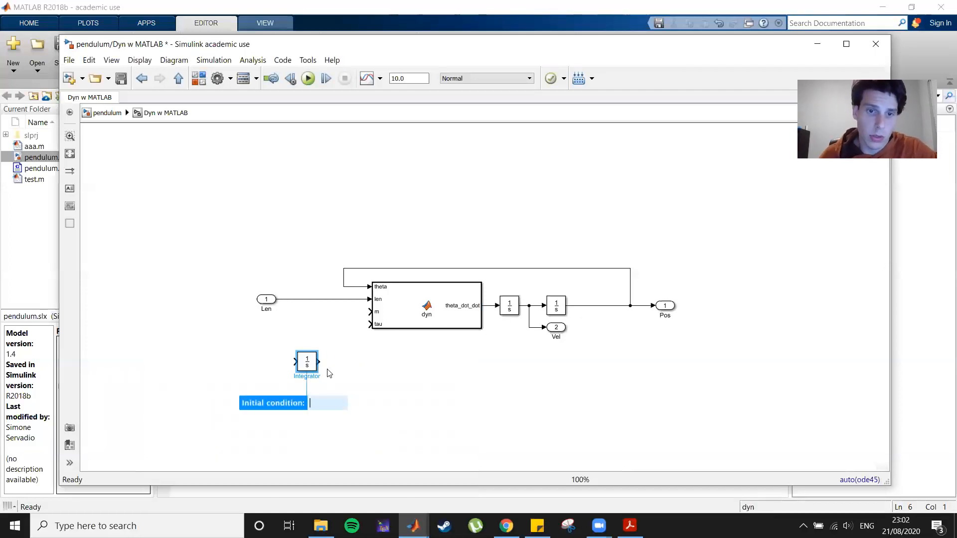
left_click(311, 371)
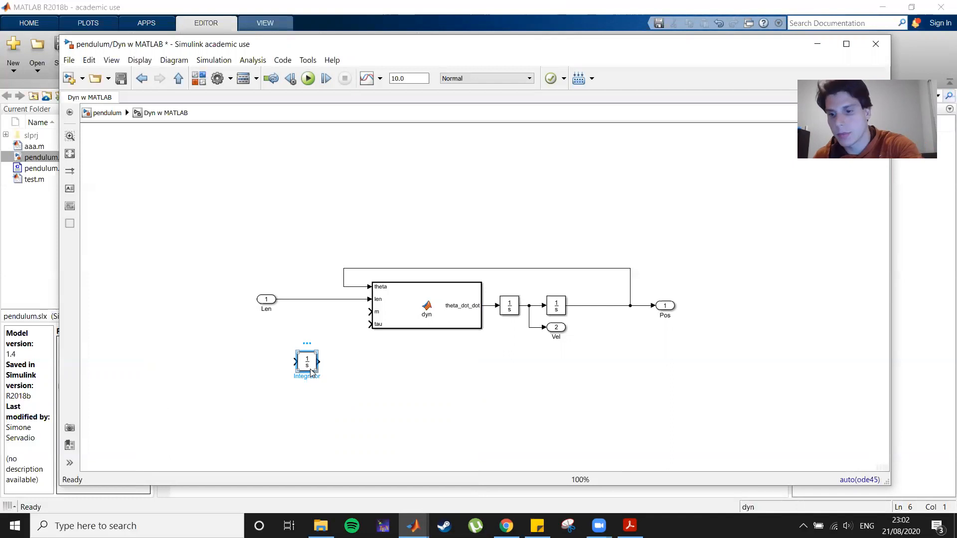
key("Delete")
Add a second inport named m and connect it to the function's m input.
double_click(312, 373)
type("in")
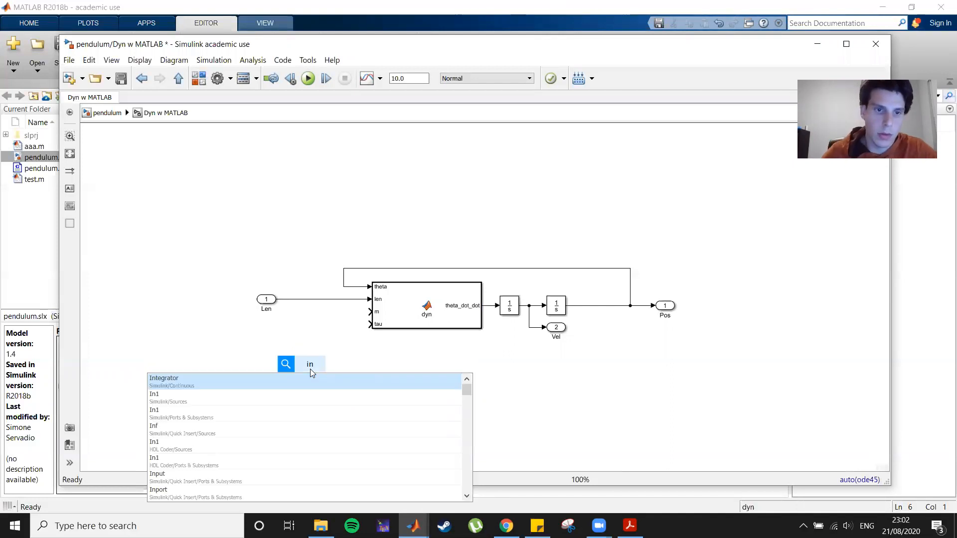
left_click(276, 397)
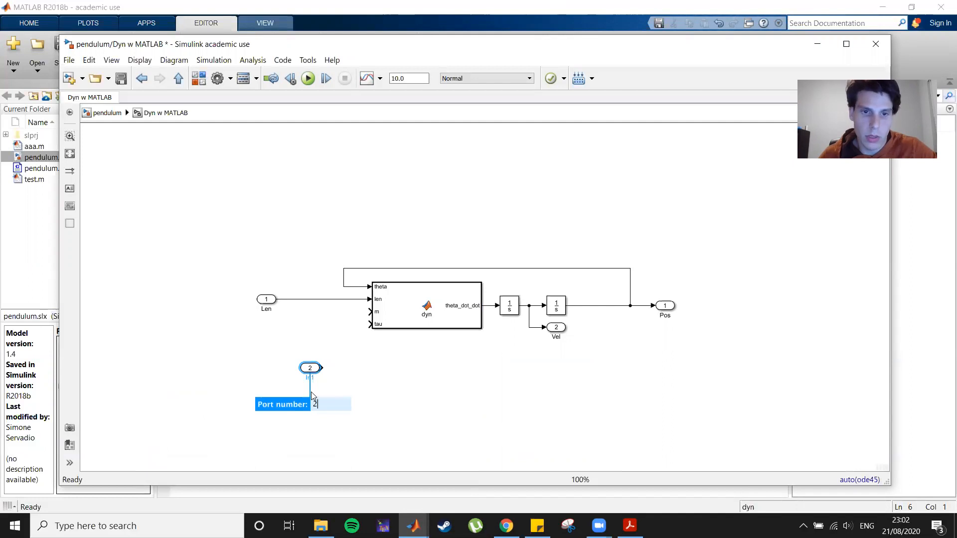
left_click(393, 384)
left_click(313, 369)
left_click(311, 377)
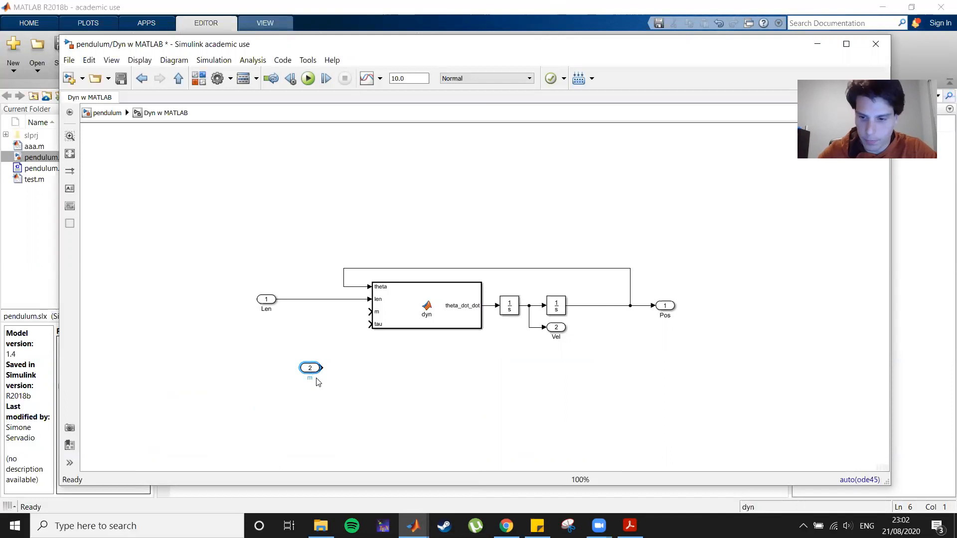
left_click_drag(311, 369, 311, 314)
left_click(352, 409)
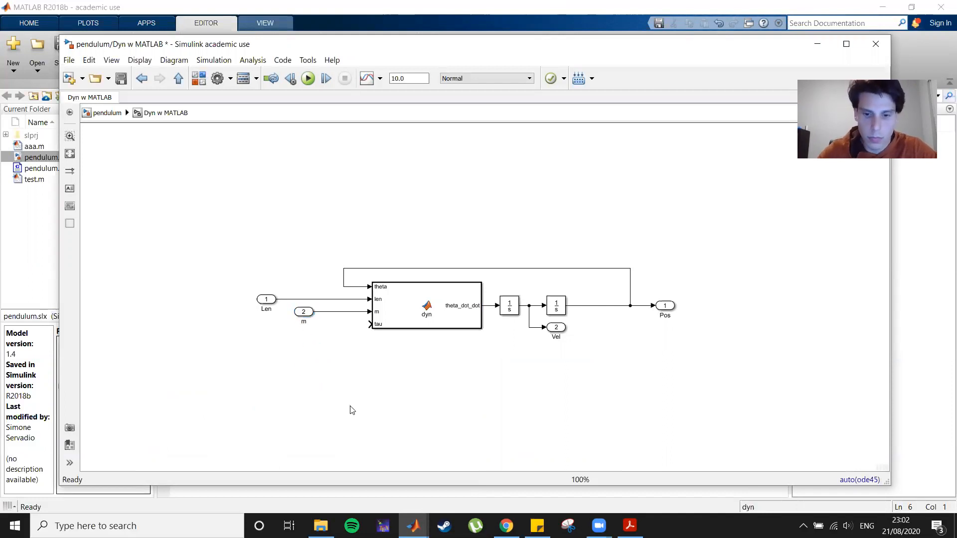
Add a third inport named torque and connect it to the function's tau input.
double_click(352, 410)
left_click(279, 288)
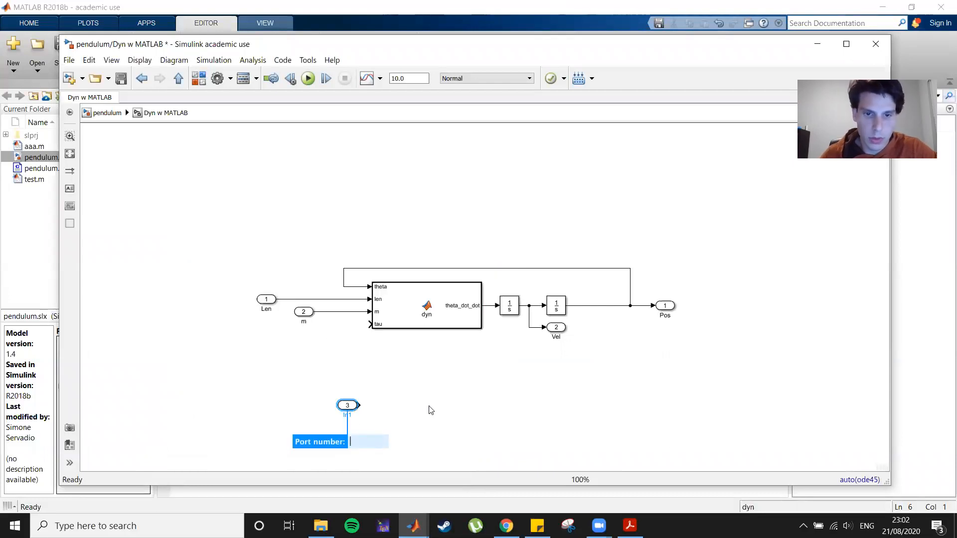
key("Escape")
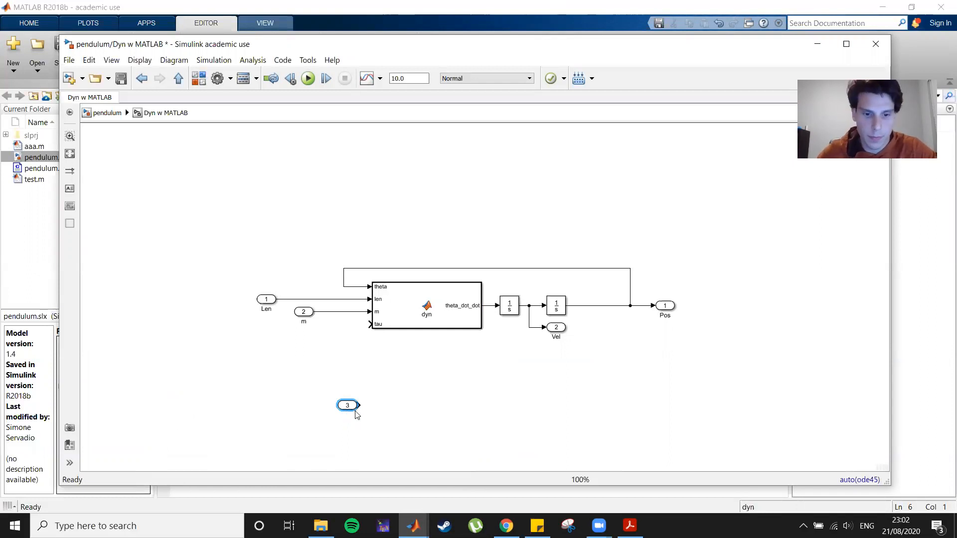
left_click(357, 414)
type("torque")
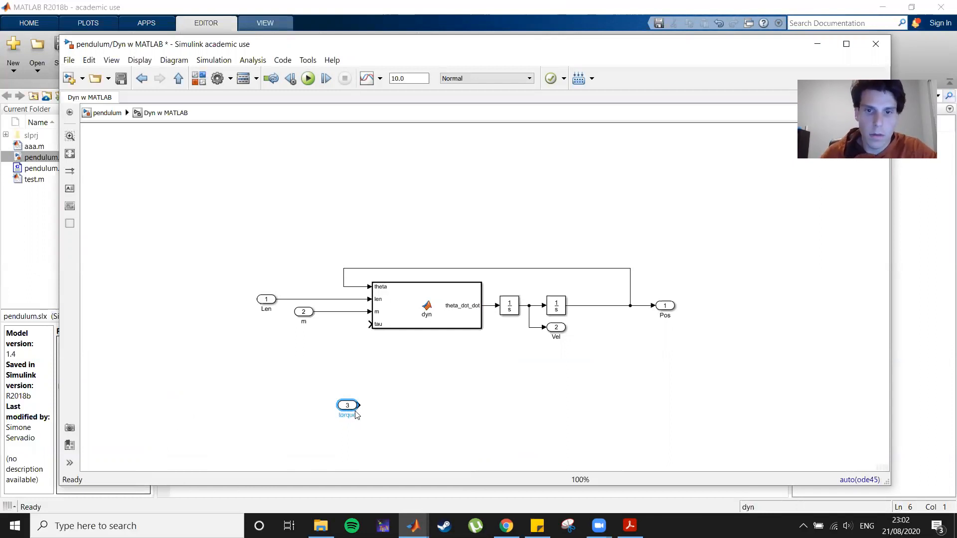
left_click(488, 422)
left_click_drag(350, 406, 335, 324)
left_click(416, 370)
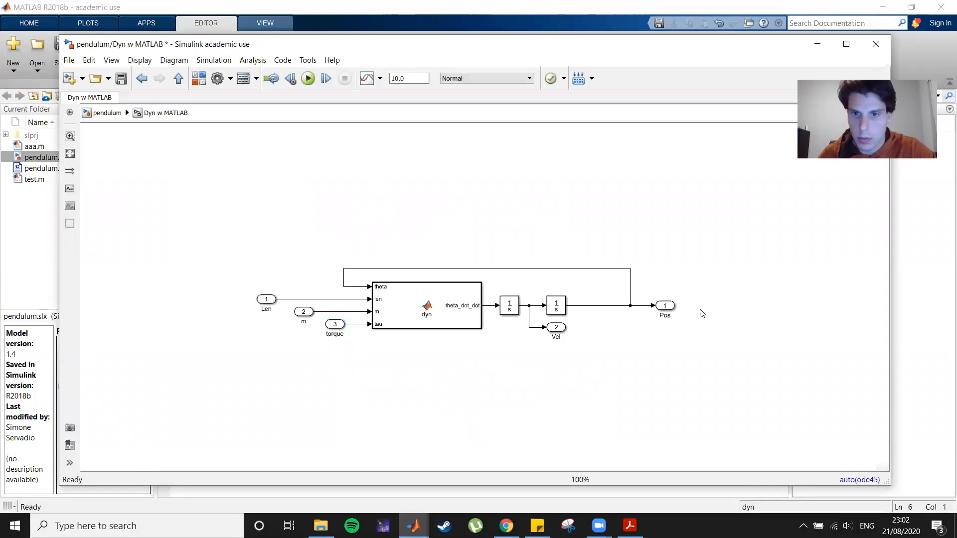
Shift the Pos feedback branch and the Pos outport left to tighten the layout.
left_click(630, 293)
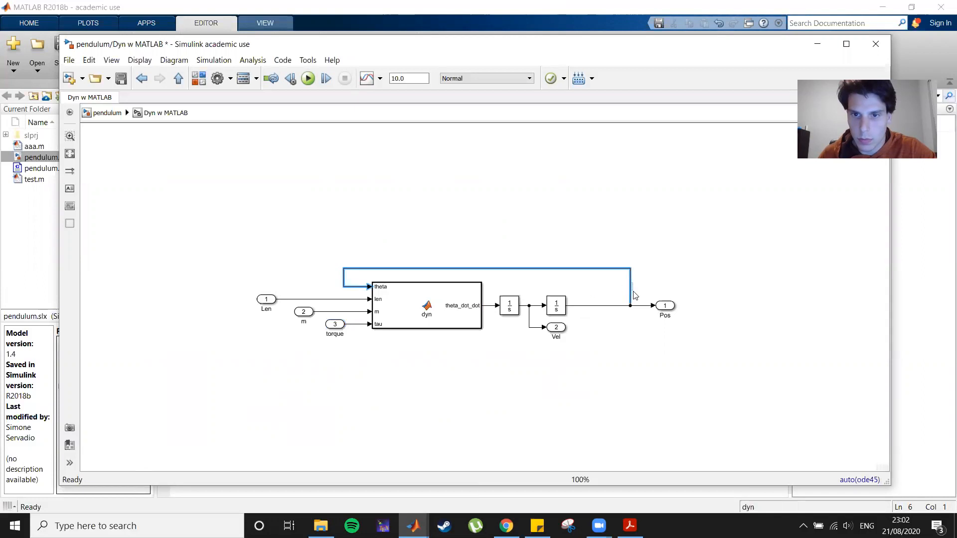
left_click_drag(631, 294, 576, 294)
left_click(666, 307)
left_click_drag(666, 308, 603, 308)
left_click(204, 272)
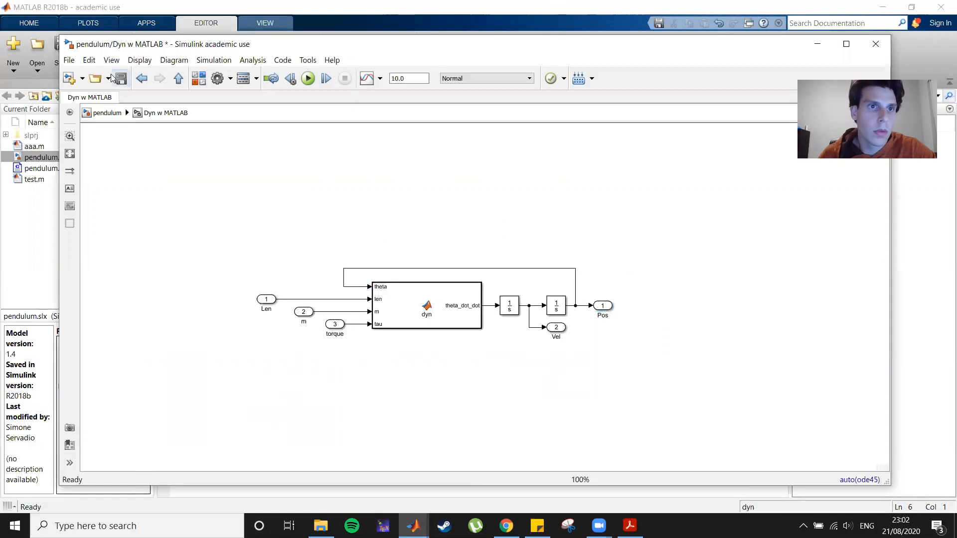
Return to the top-level pendulum model, branch the mass signal into the Dyn w MATLAB m input, and shift its scope right.
left_click(106, 113)
left_click(522, 401)
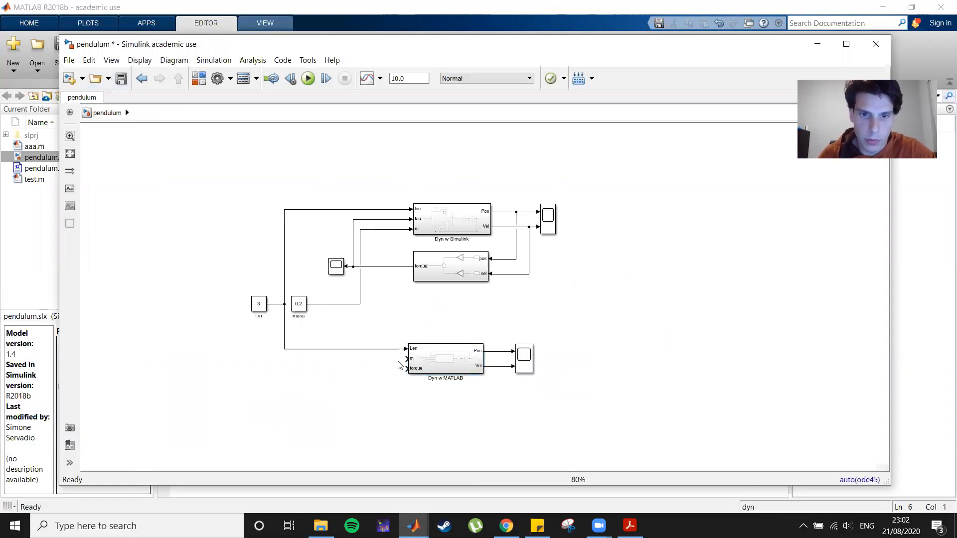
mouse_move(407, 359)
left_mouse_down()
mouse_move(352, 311)
mouse_move(359, 304)
left_mouse_up()
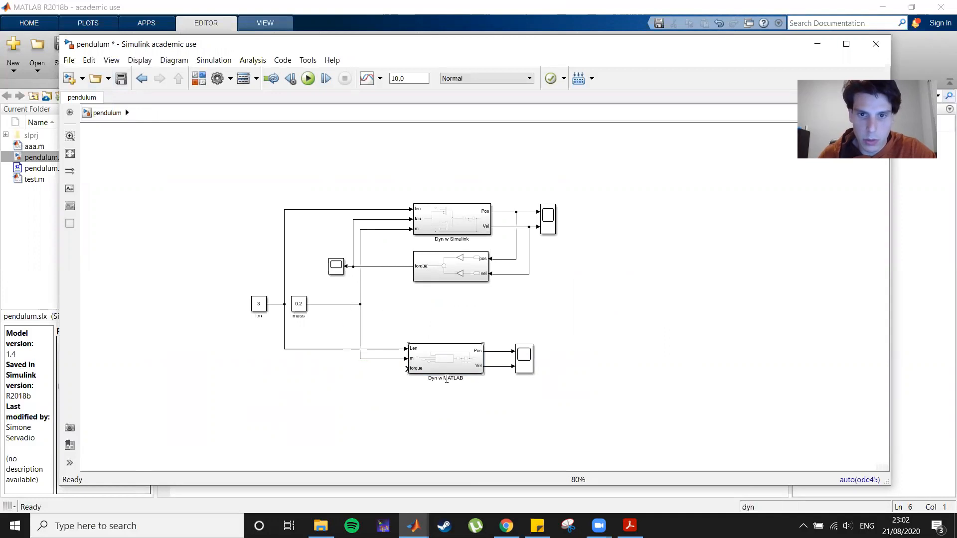
left_click_drag(528, 366, 551, 366)
left_click(524, 402)
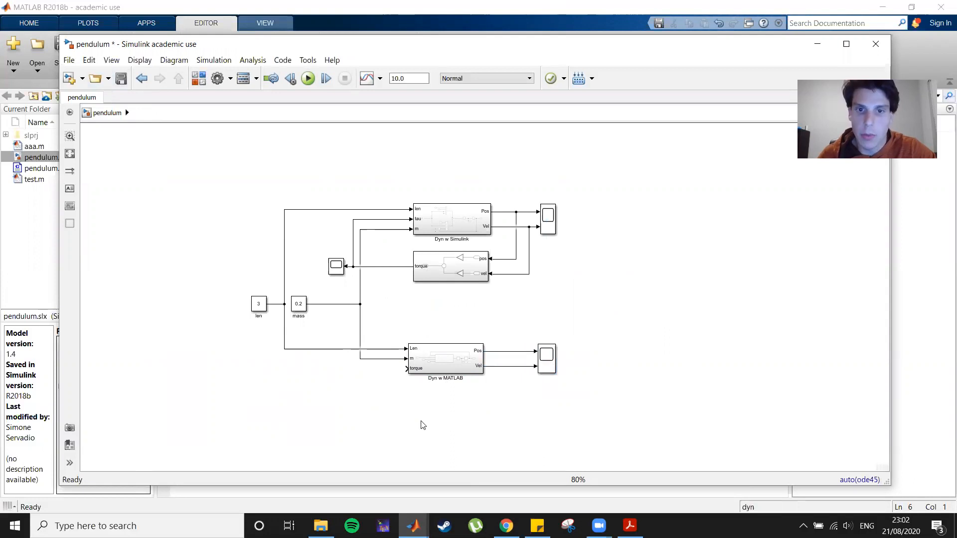
Rename the middle subsystem to PD Controller w Simulink.
left_click(457, 270)
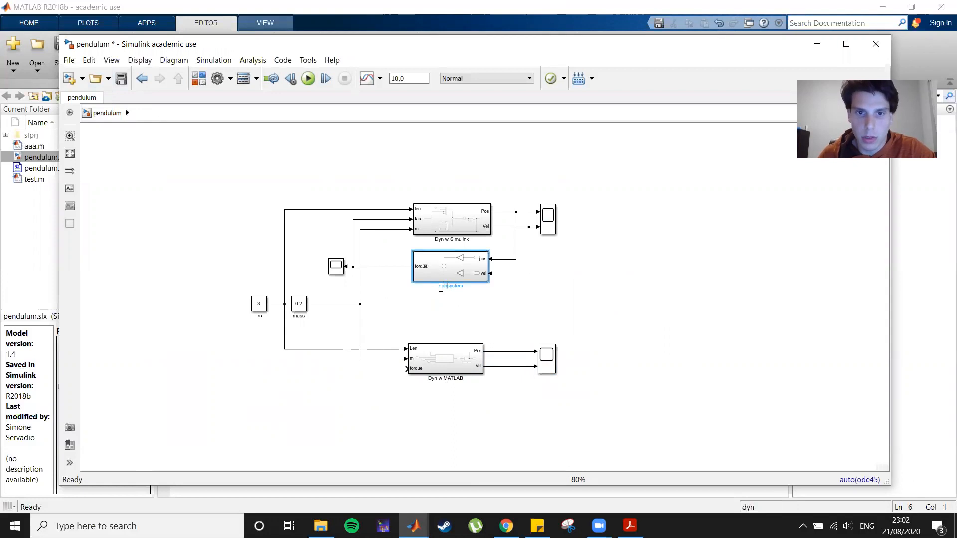
double_click(445, 288)
type("PD")
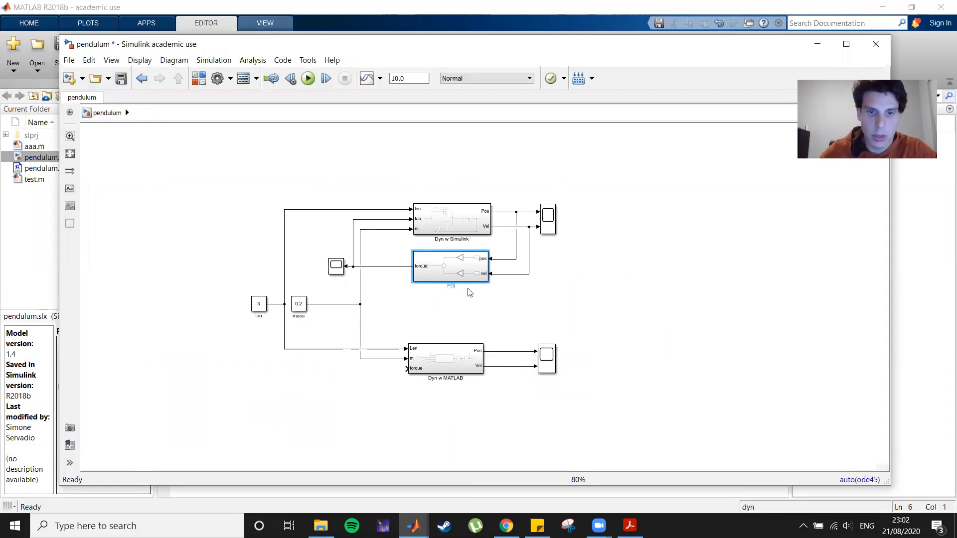
type(" Con")
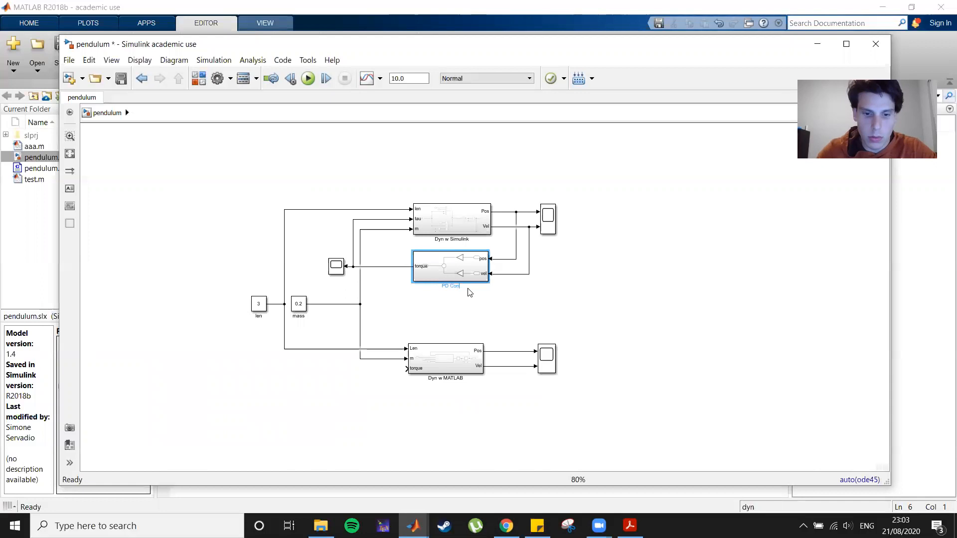
type("troller w")
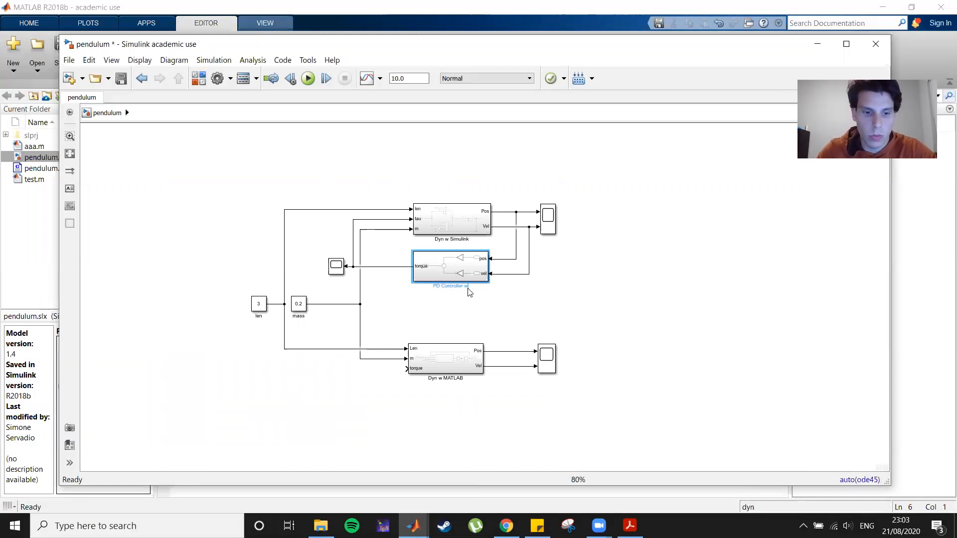
type(" Simulink")
left_click(531, 320)
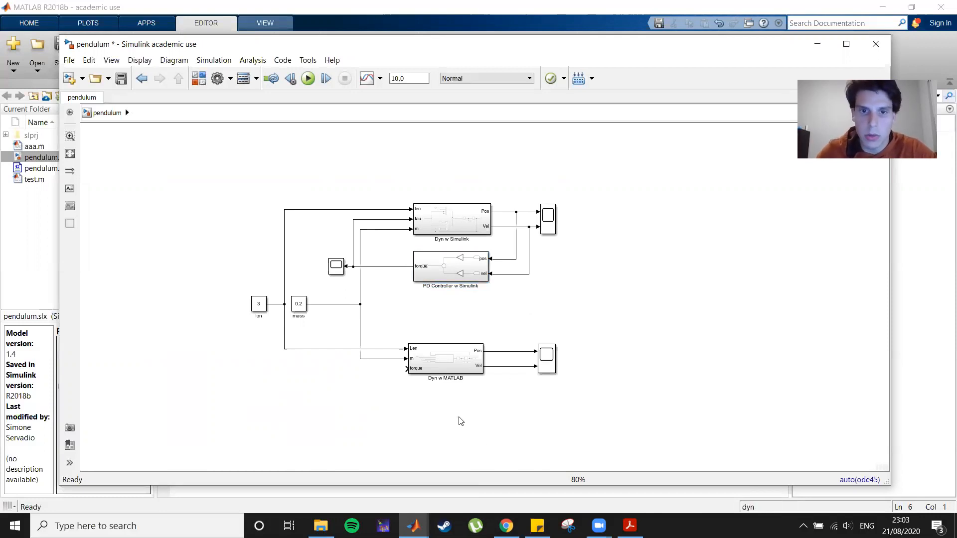
Add a MATLAB Function block below the Dyn w MATLAB subsystem and flip it to face left.
type("at")
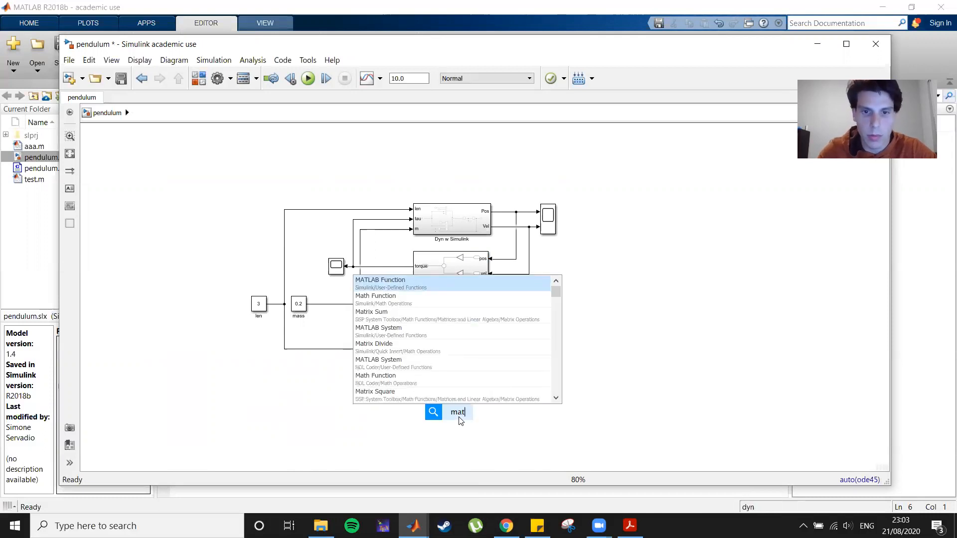
key("Return")
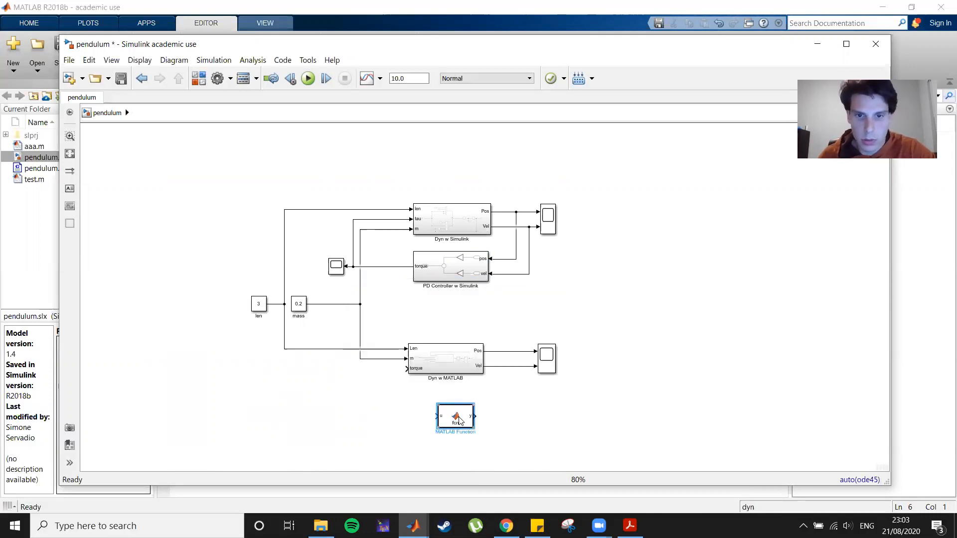
left_click(511, 422)
left_click(454, 418)
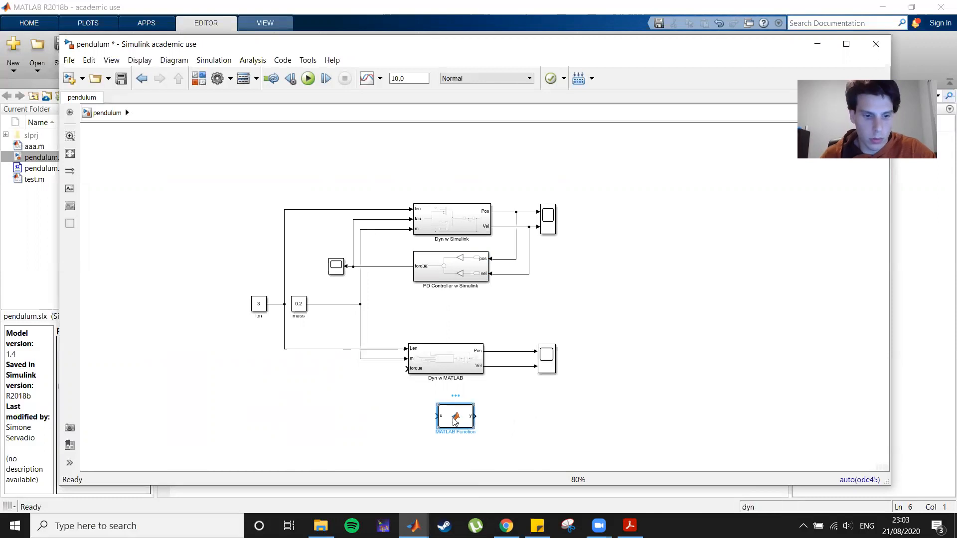
key("ctrl+i")
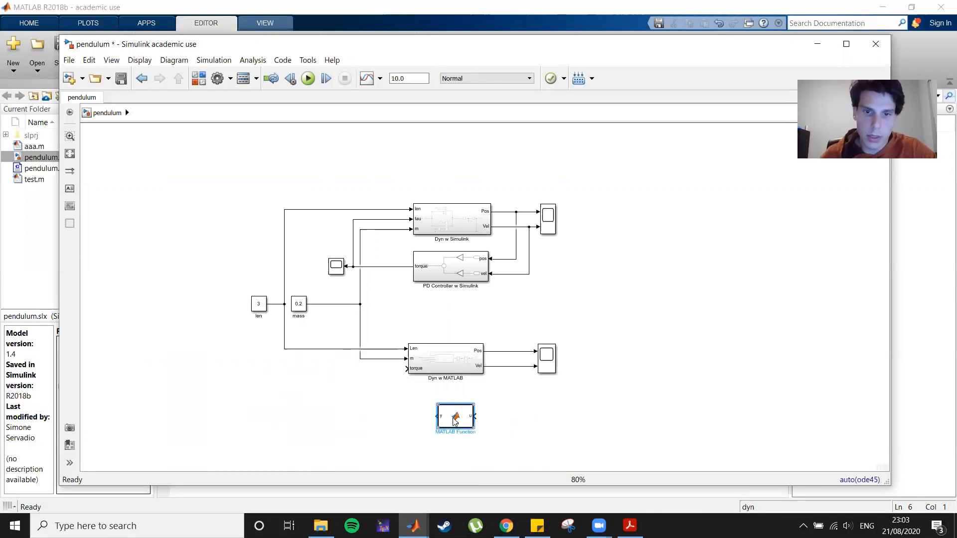
Open the new MATLAB Function block's code and change its signature to tau = fcn(pos,vel), assigning tau on the body line.
double_click(454, 421)
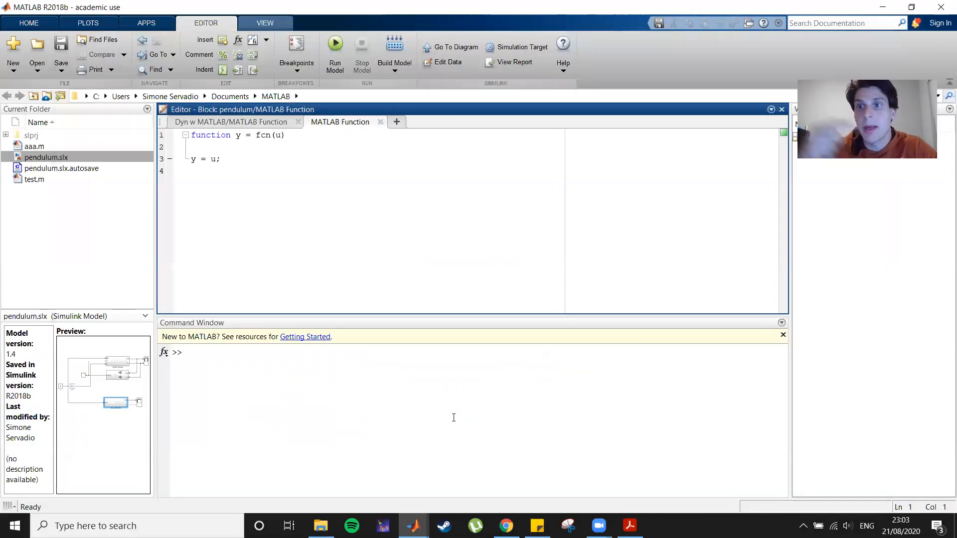
double_click(239, 135)
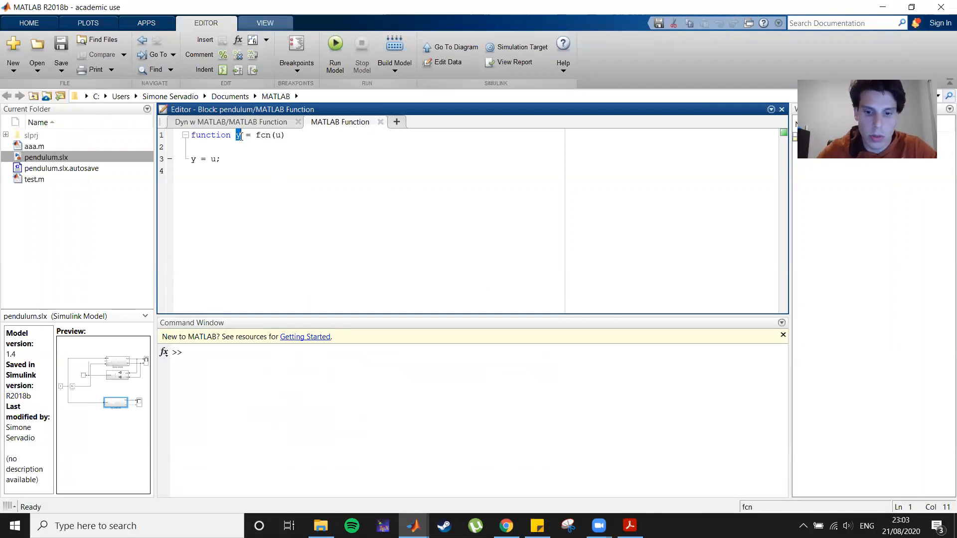
type("tau")
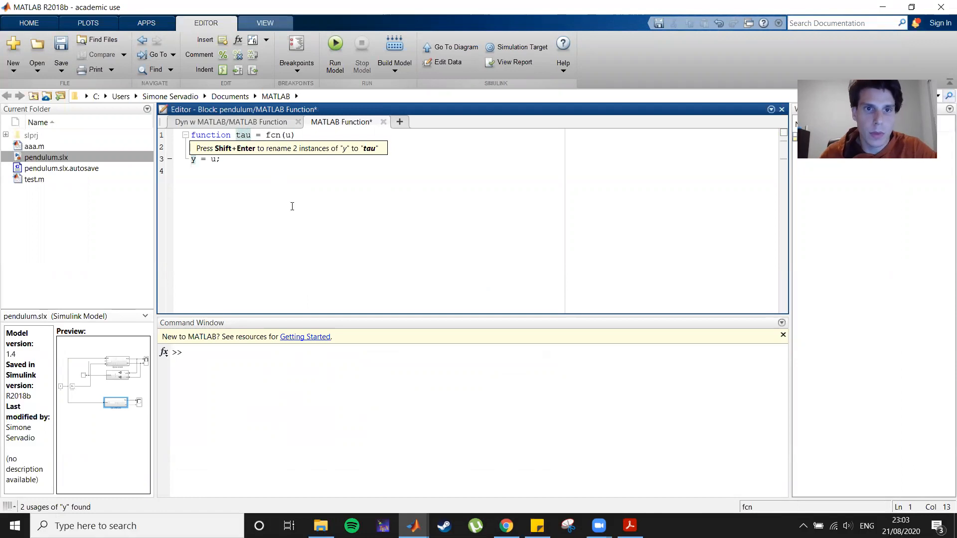
double_click(288, 135)
type("pos")
type(",vel")
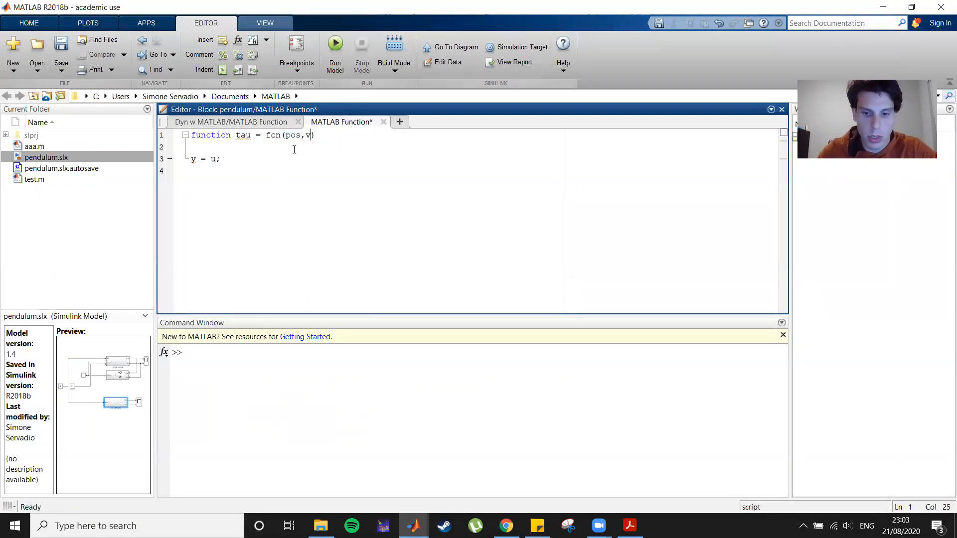
double_click(192, 160)
type("tau")
key("Down")
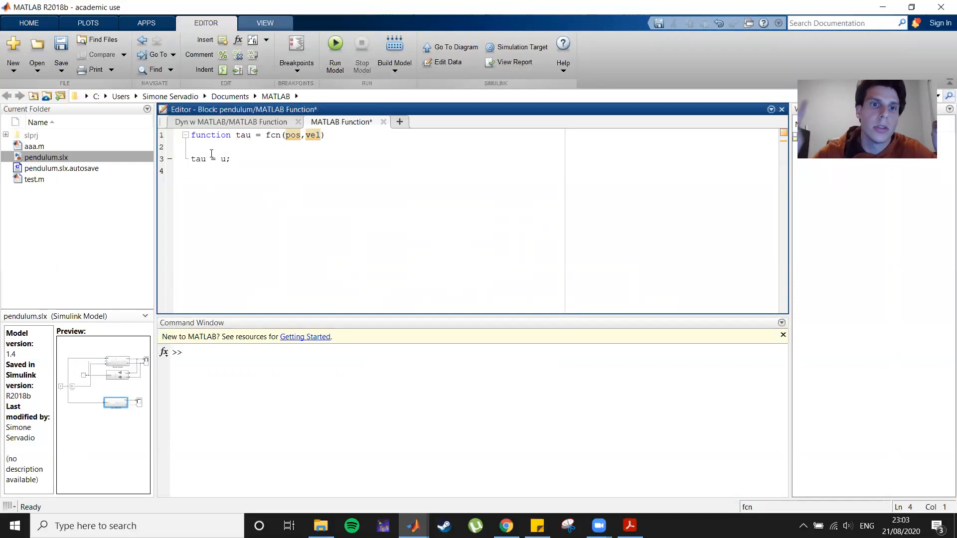
Write the control law as tau = -2 * (pos - 0) - 2 * (pos - 0);.
double_click(222, 160)
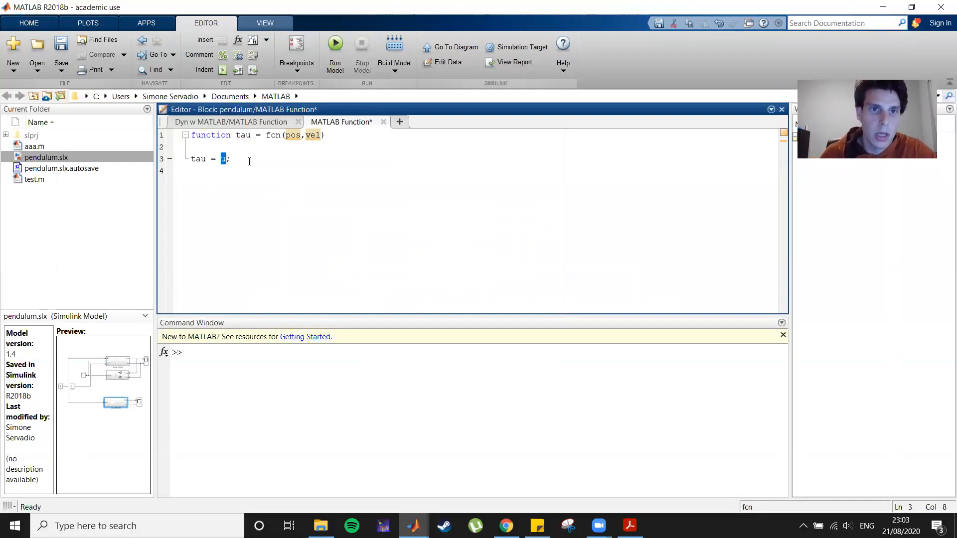
type("-2 ")
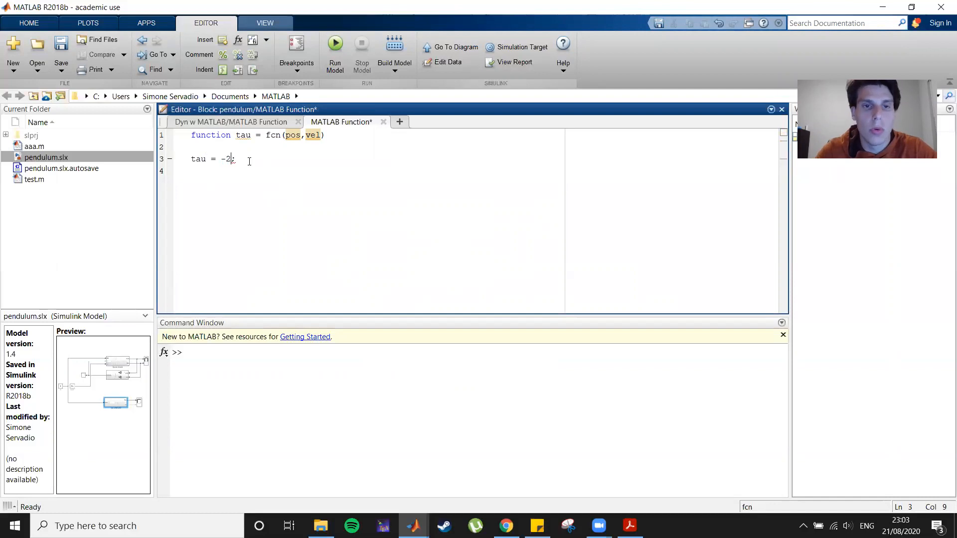
type("* ")
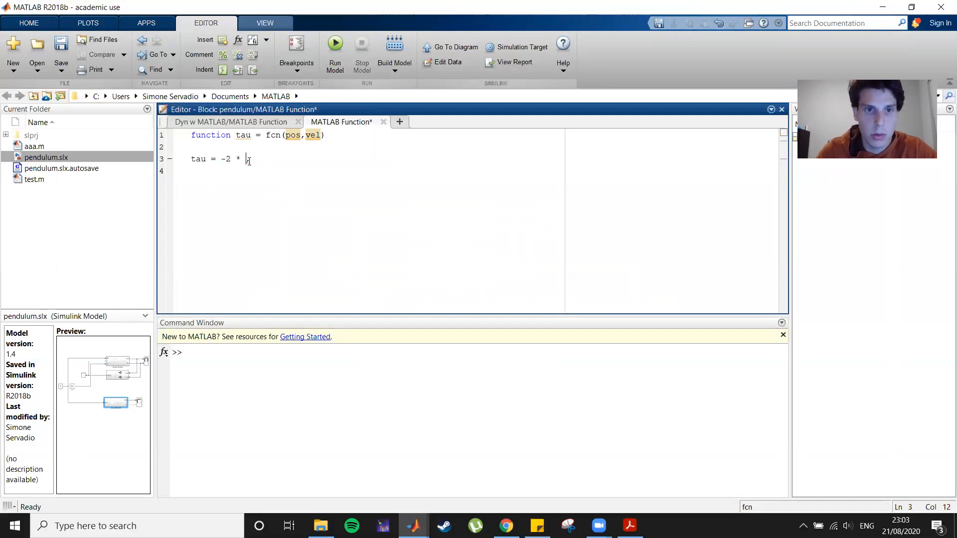
type("();")
key("Left")
type("pos")
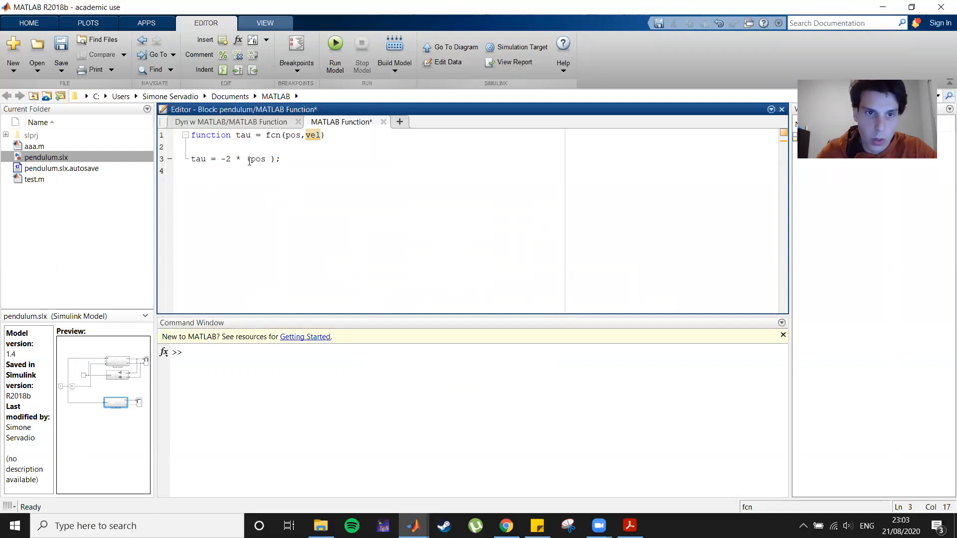
type("- 0)")
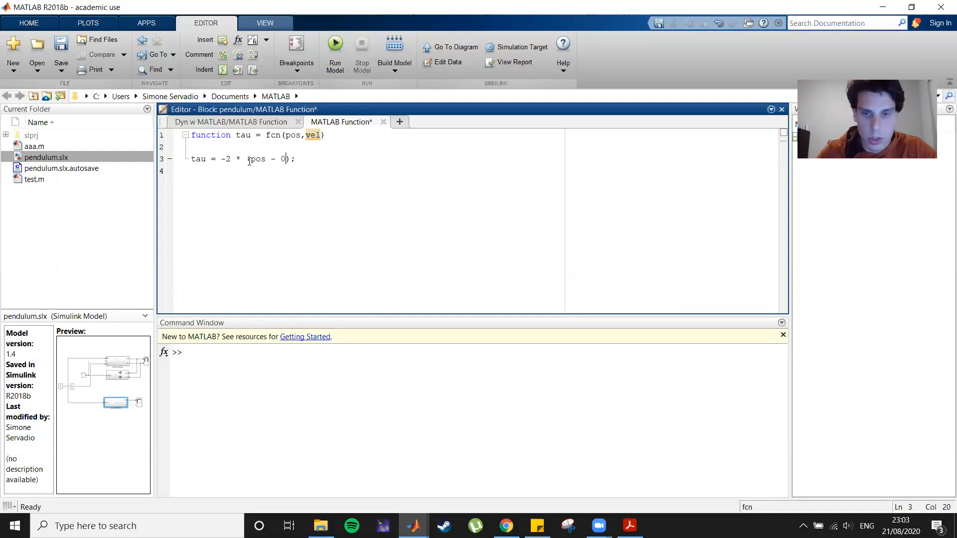
type(" - 2")
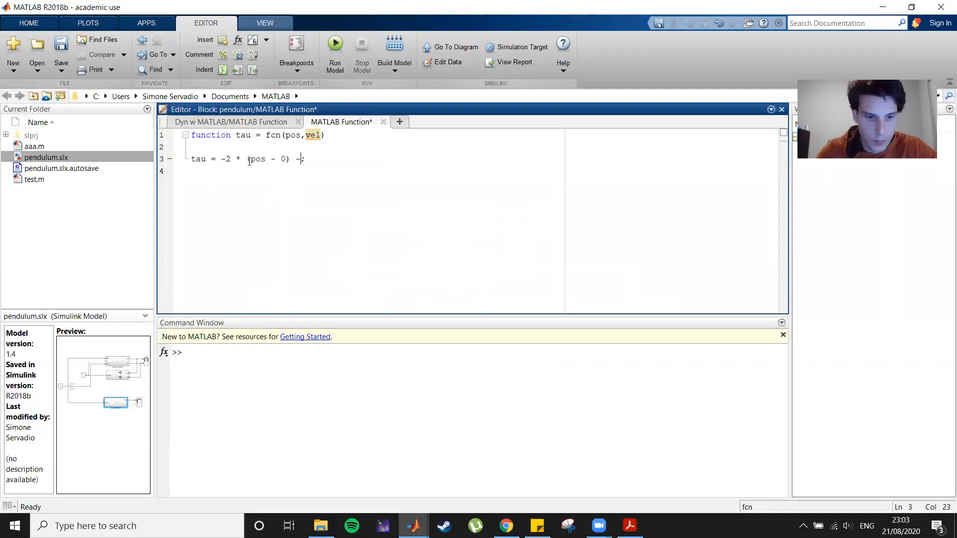
type(" * (")
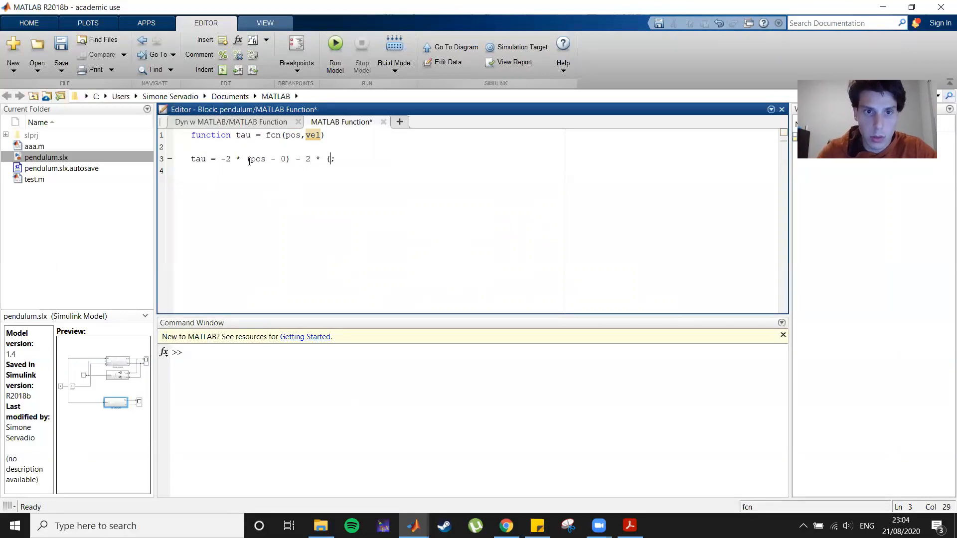
type("pos ")
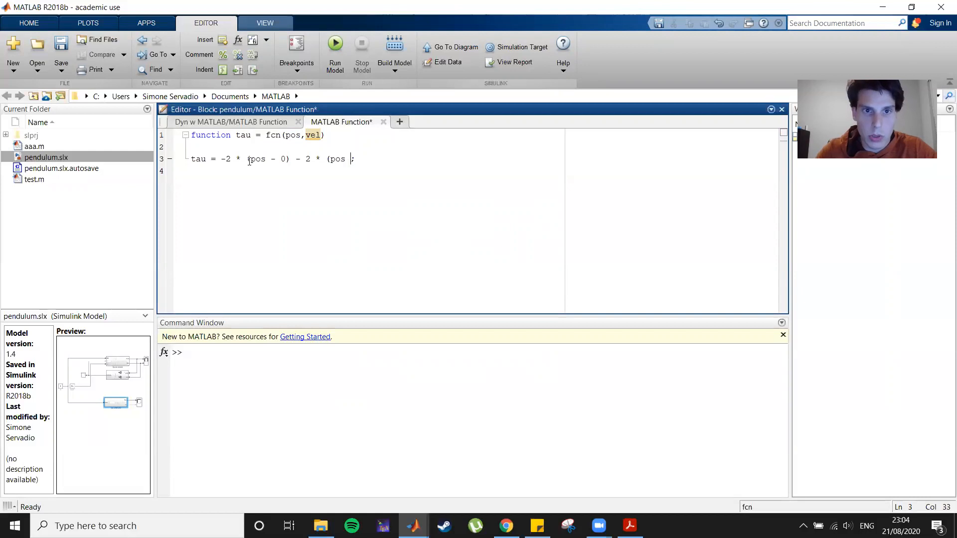
type("- 0")
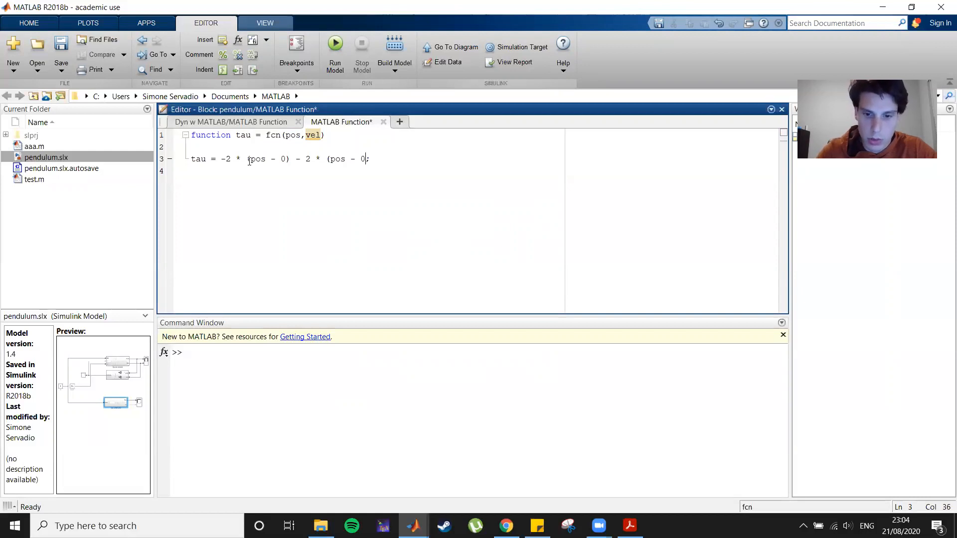
type(")")
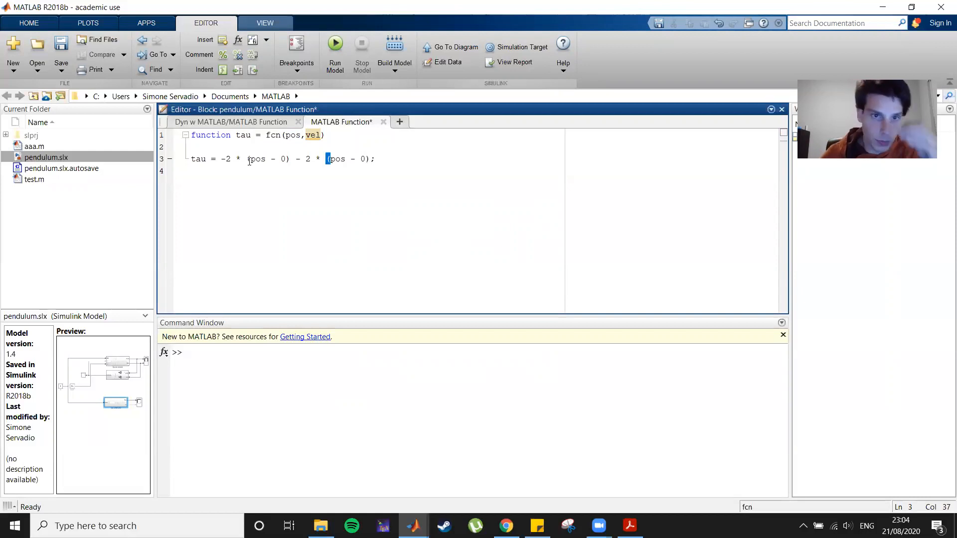
Replace pos with vel in the second term of the control law.
key("Down")
double_click(283, 158)
double_click(362, 158)
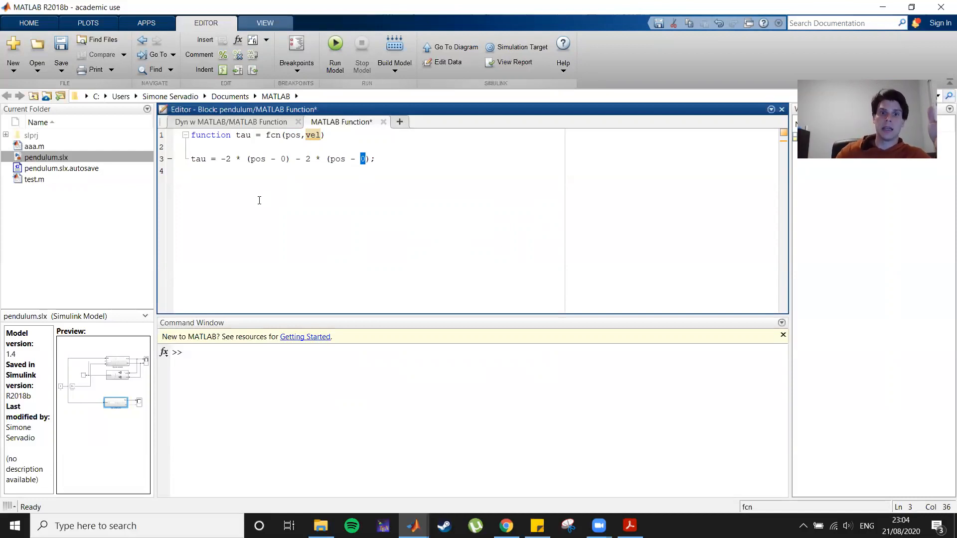
left_click(364, 209)
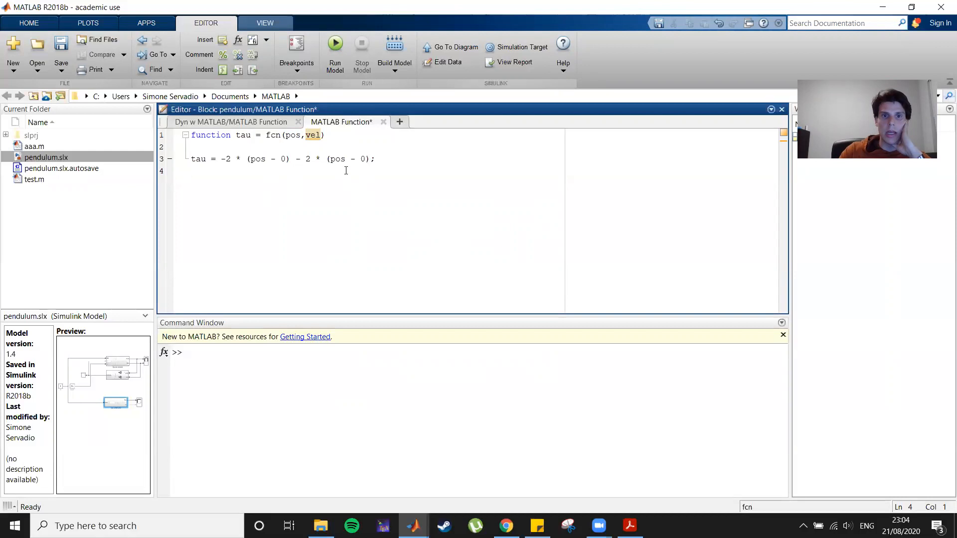
left_click_drag(331, 159, 345, 159)
type("v")
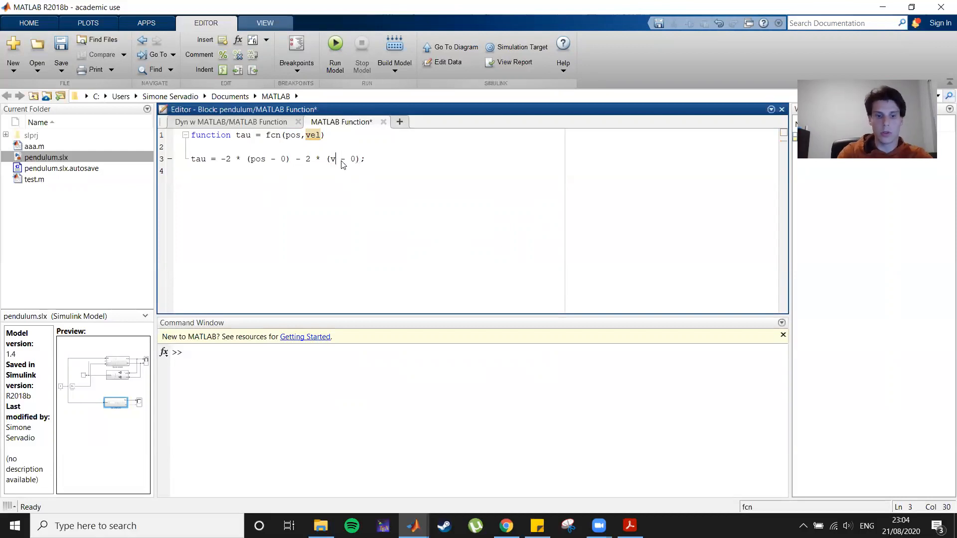
type("wl")
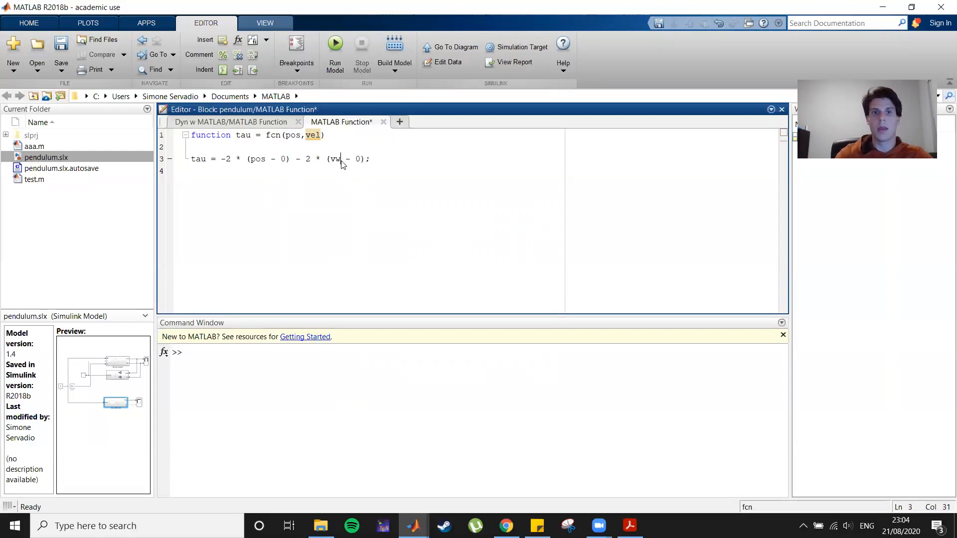
key("BackSpace")
key("BackSpace")
type("el")
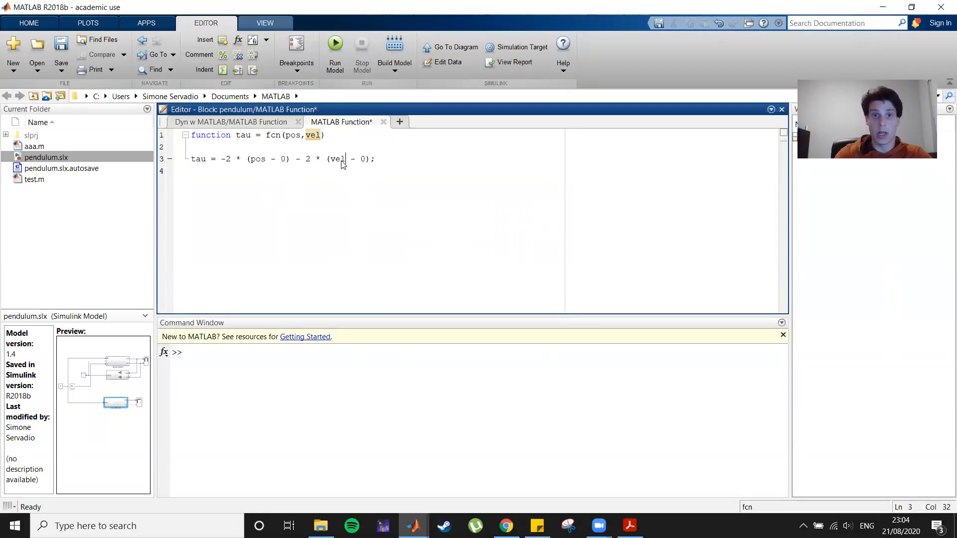
left_click(366, 238)
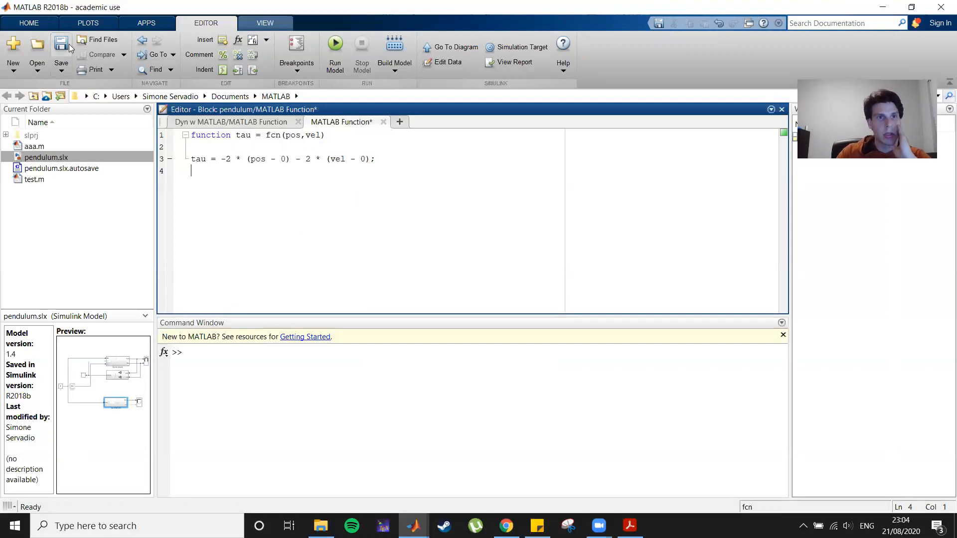
Rename the function to controller and save the model.
key("ctrl+s")
double_click(273, 135)
type("controller")
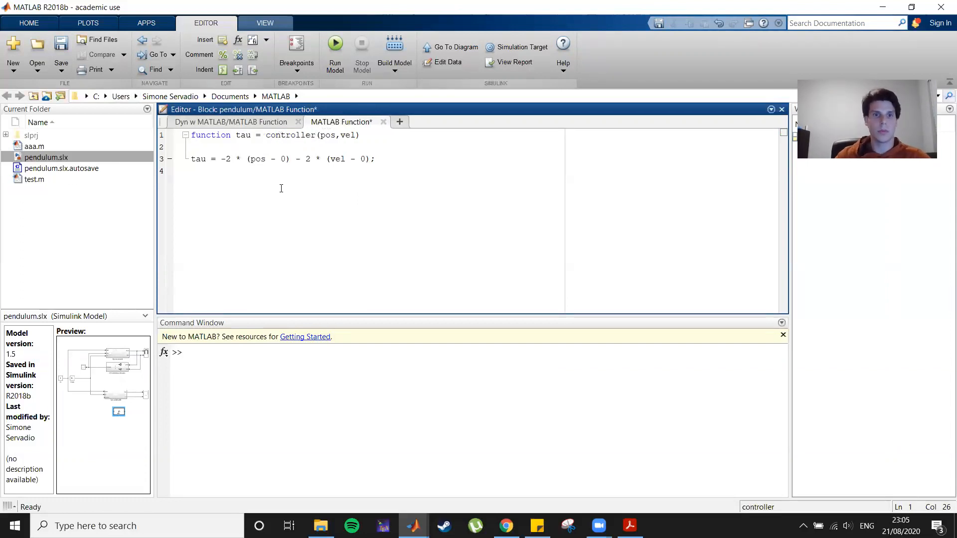
left_click(61, 49)
left_click(419, 246)
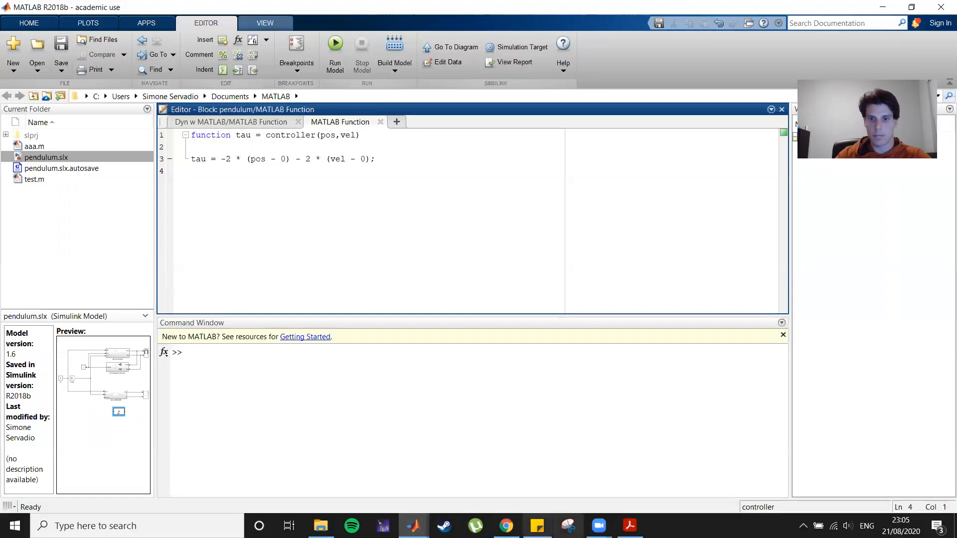
Wire the controller block: pos and vel from the MATLAB dynamics outputs, and its tau output to the torque input.
mouse_move(413, 526)
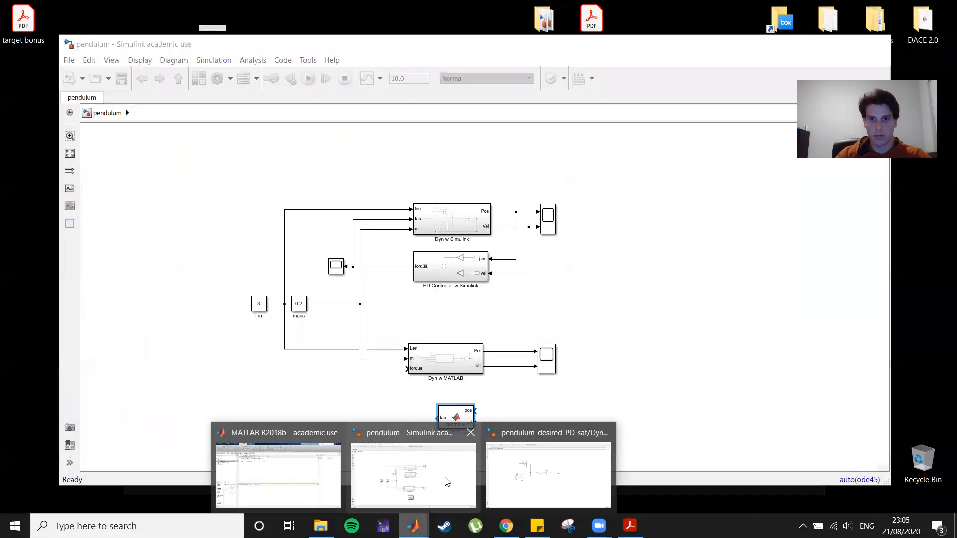
left_click(447, 482)
left_click(454, 419)
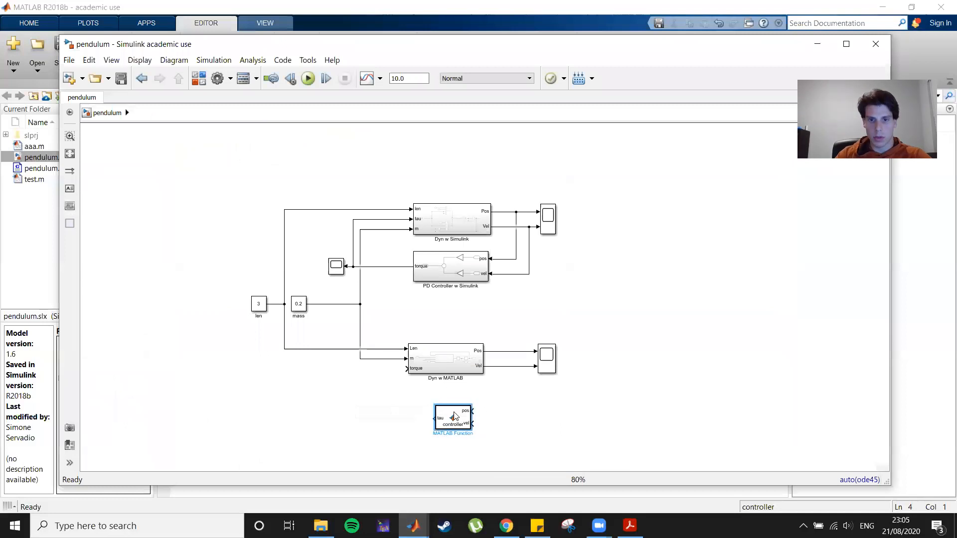
left_click_drag(471, 411, 512, 351)
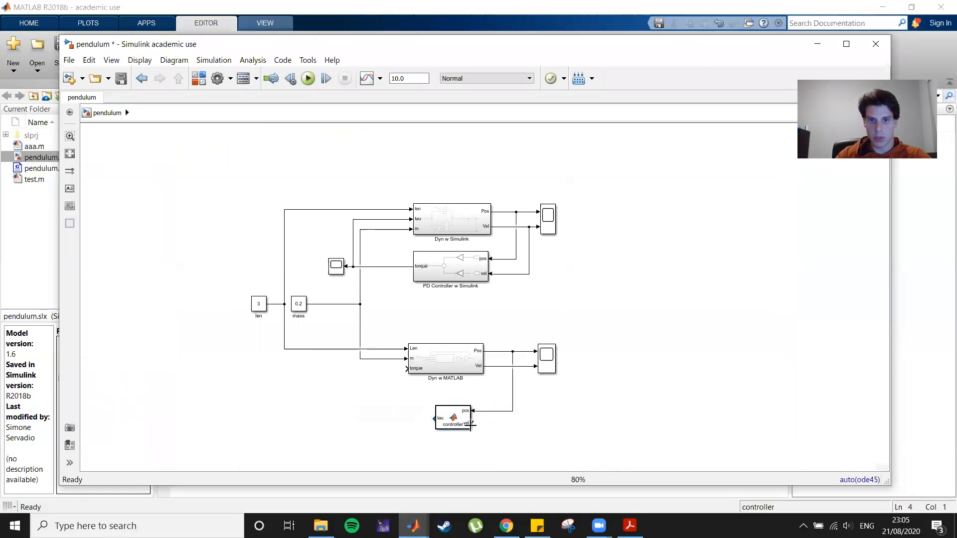
left_click_drag(472, 423, 518, 366)
left_click_drag(454, 419, 372, 385)
left_click(571, 435)
left_click(445, 408)
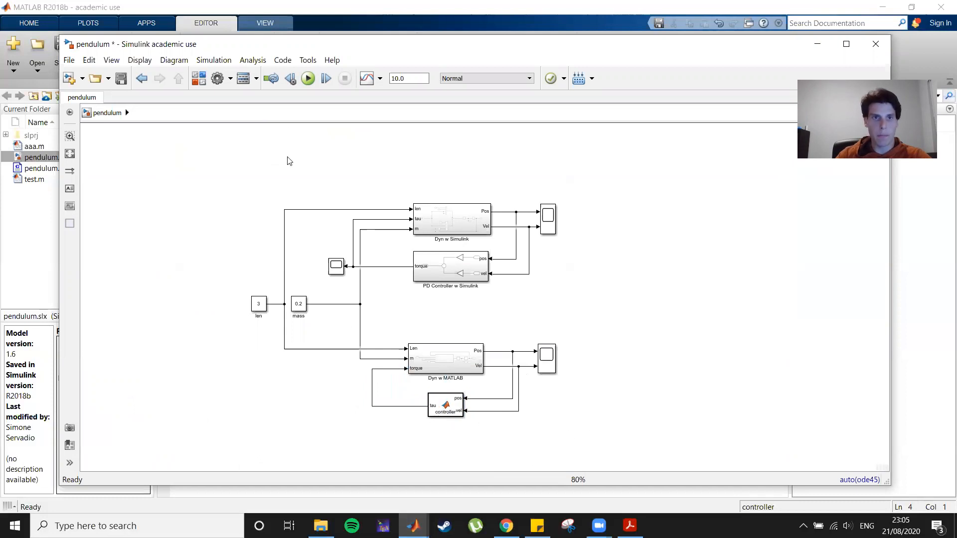
Run the simulation and open Scope1 to view the MATLAB-dynamics position and velocity plots.
left_click(307, 79)
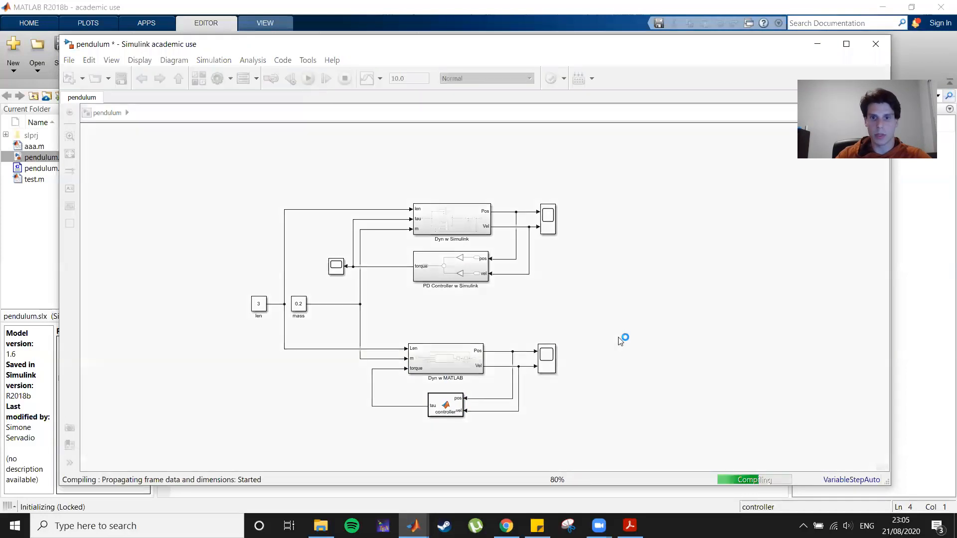
double_click(546, 356)
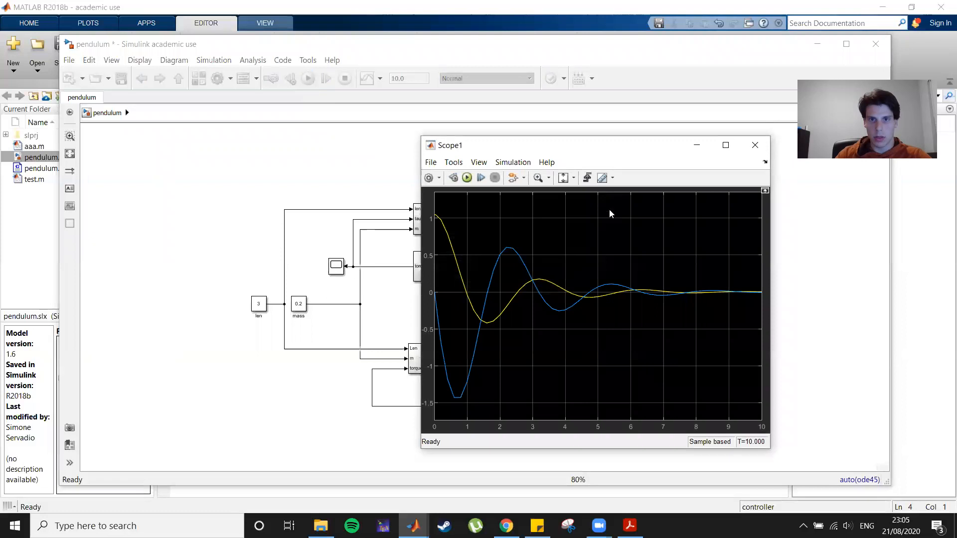
left_click_drag(622, 144, 756, 199)
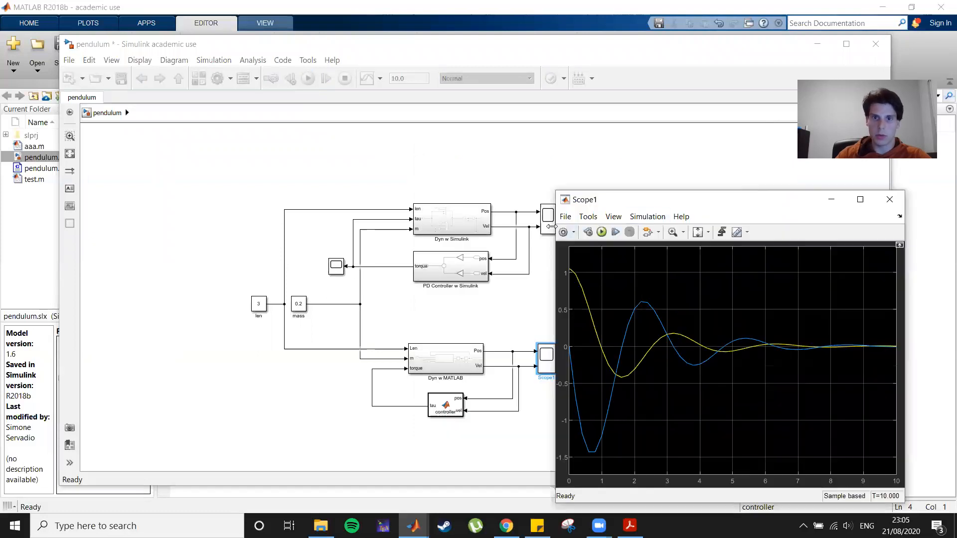
Open the Simulink-dynamics Scope, compare its plot side by side with Scope1, and close both scopes.
double_click(548, 217)
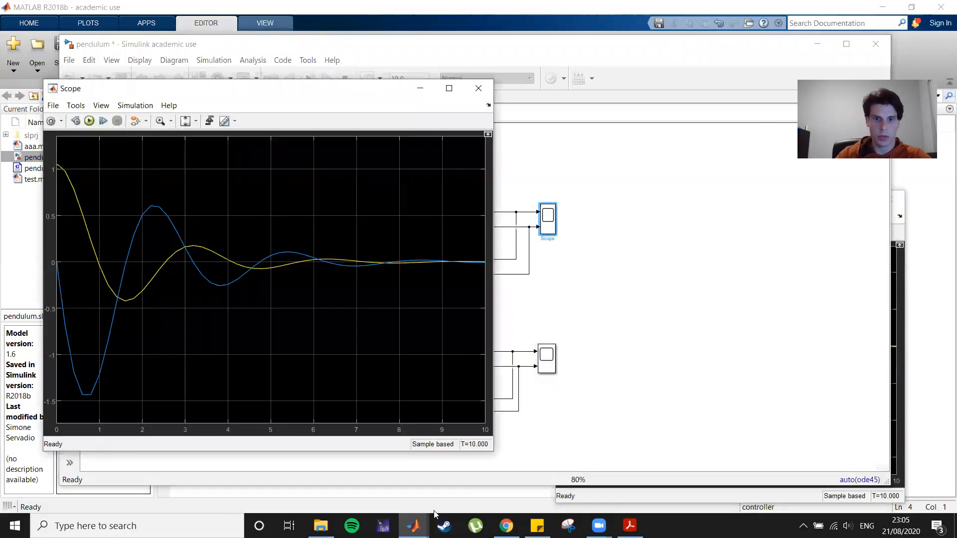
mouse_move(416, 524)
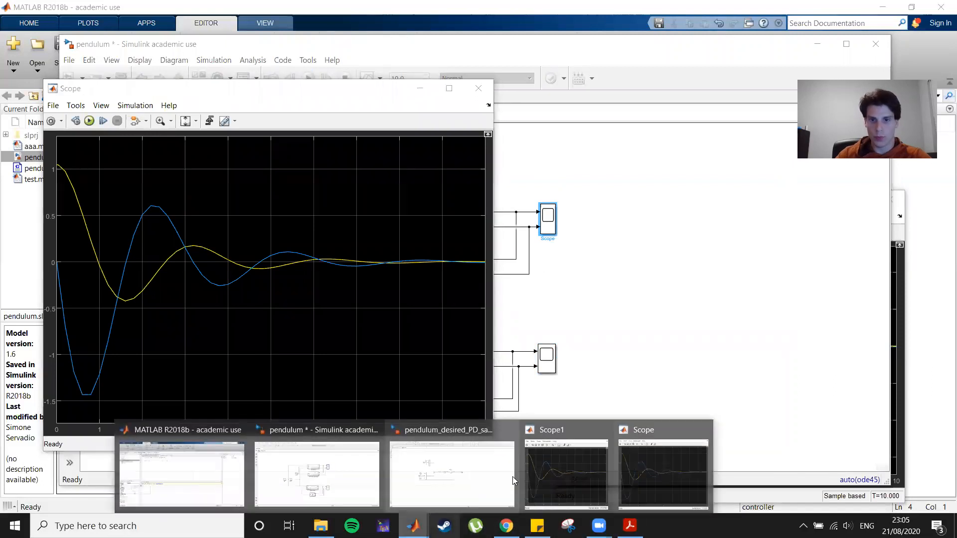
left_click(566, 473)
left_click_drag(660, 197, 650, 199)
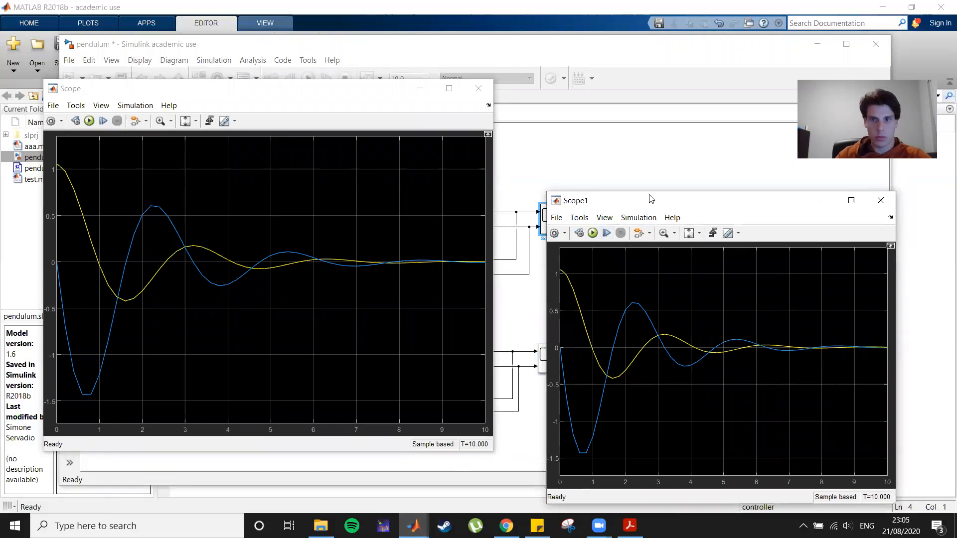
left_click_drag(650, 199, 343, 122)
left_click(563, 125)
left_click(478, 88)
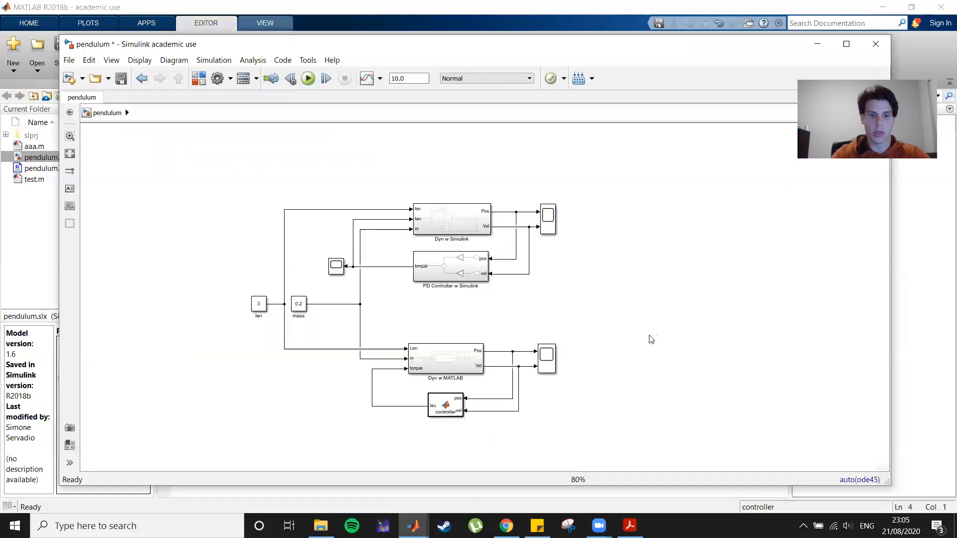
Add a Scope block below the MATLAB dynamics and connect it to the controller's tau output line.
double_click(651, 339)
type("scope")
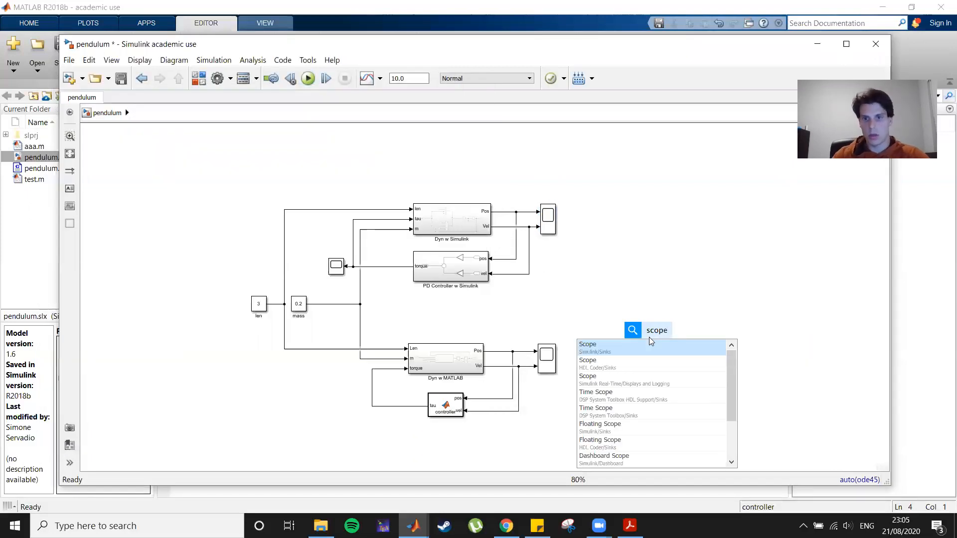
key("Return")
left_click_drag(651, 338, 333, 391)
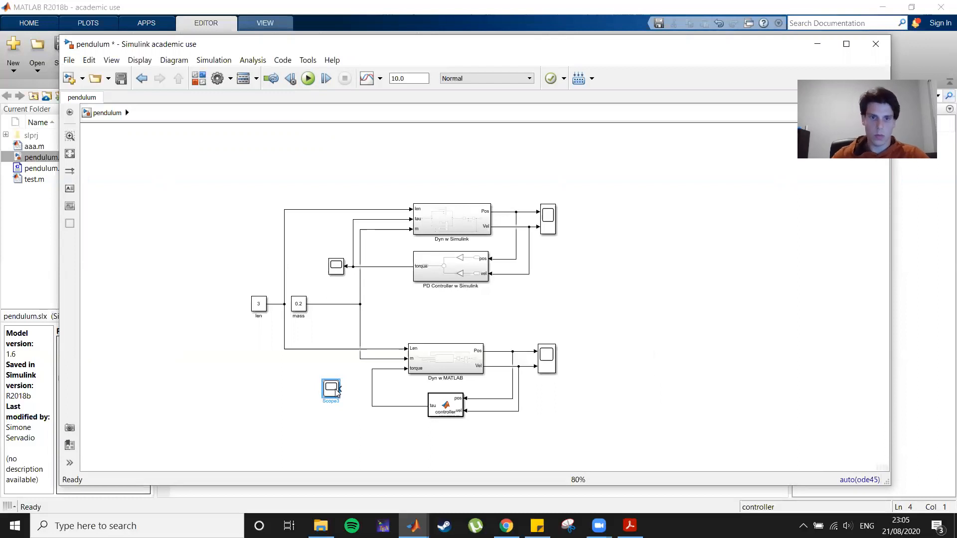
left_click_drag(339, 388, 346, 411)
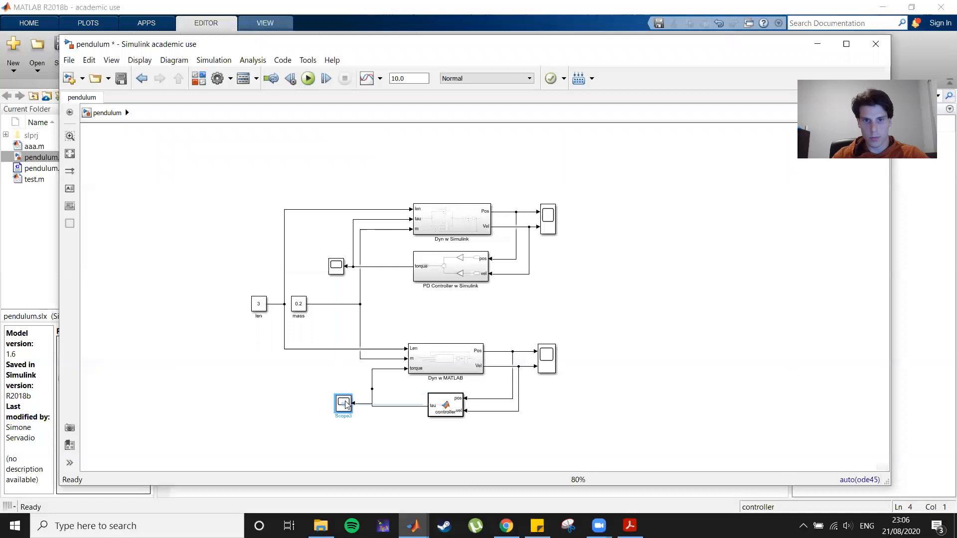
left_click(369, 430)
left_click(343, 408)
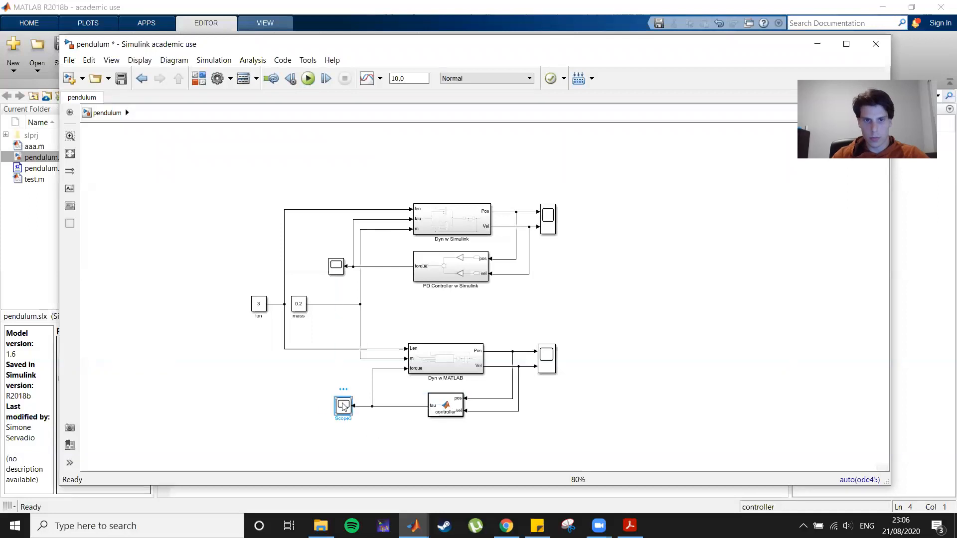
Rename the new scope block to Torque.
left_click(392, 439)
left_click(347, 413)
left_click(359, 426)
left_click(348, 414)
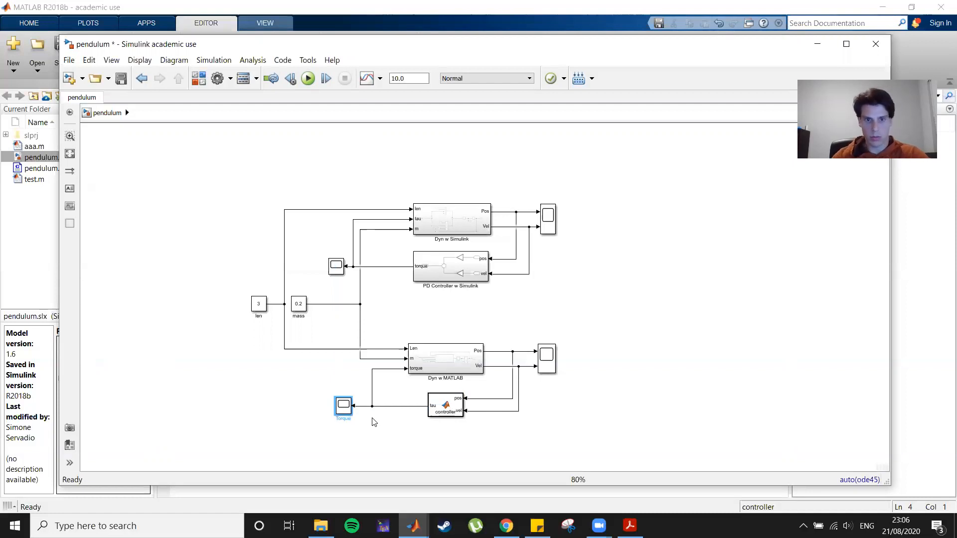
Open the Torque scope, run the simulation to view the torque plot, and close the scope.
double_click(343, 404)
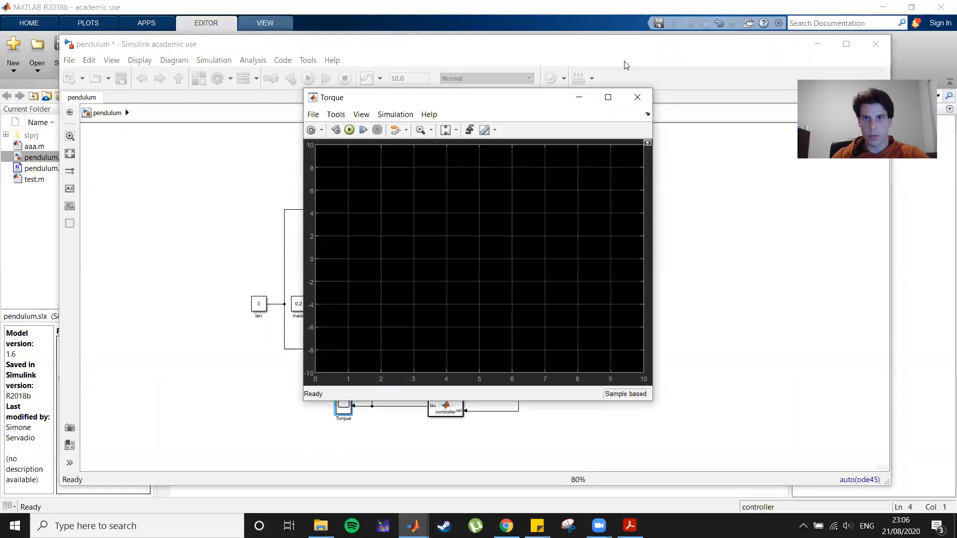
left_click(348, 131)
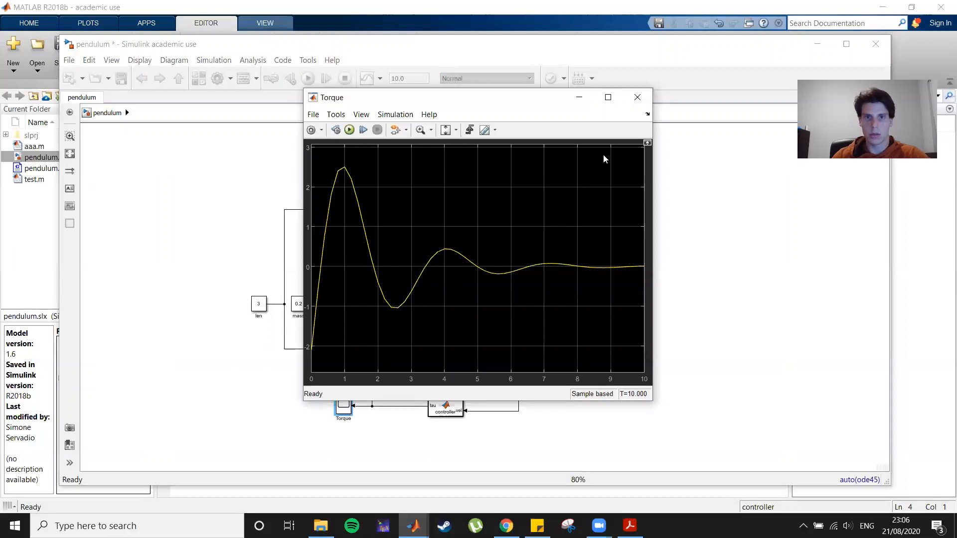
left_click(637, 98)
left_click(684, 286)
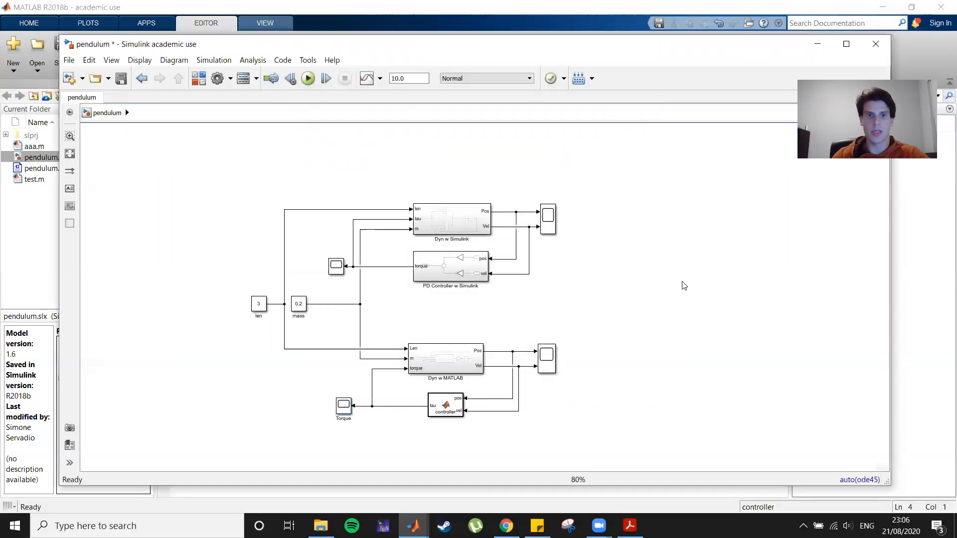